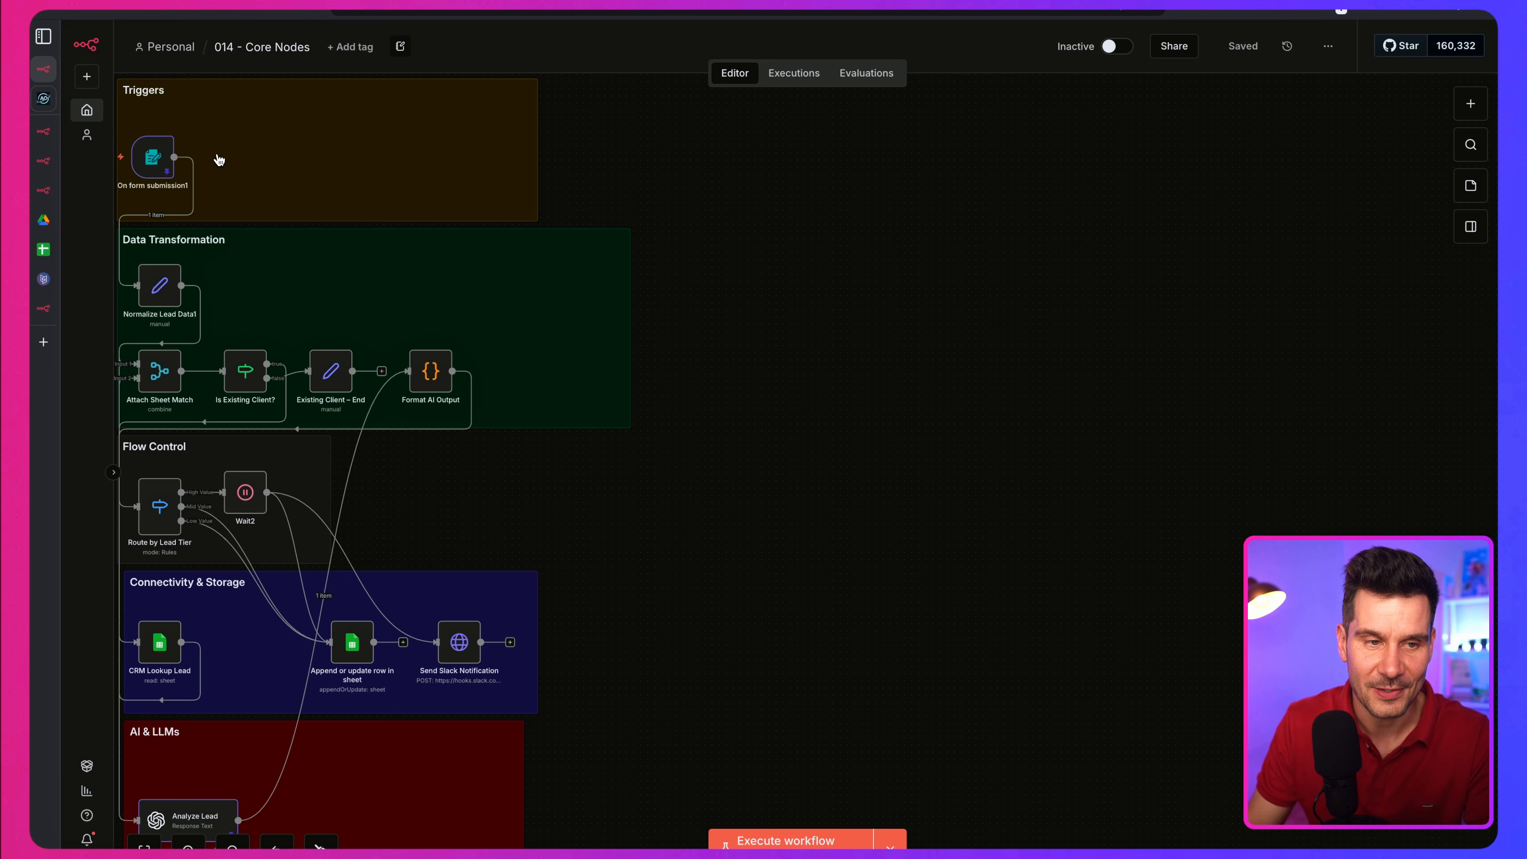
mouse_move(192, 200)
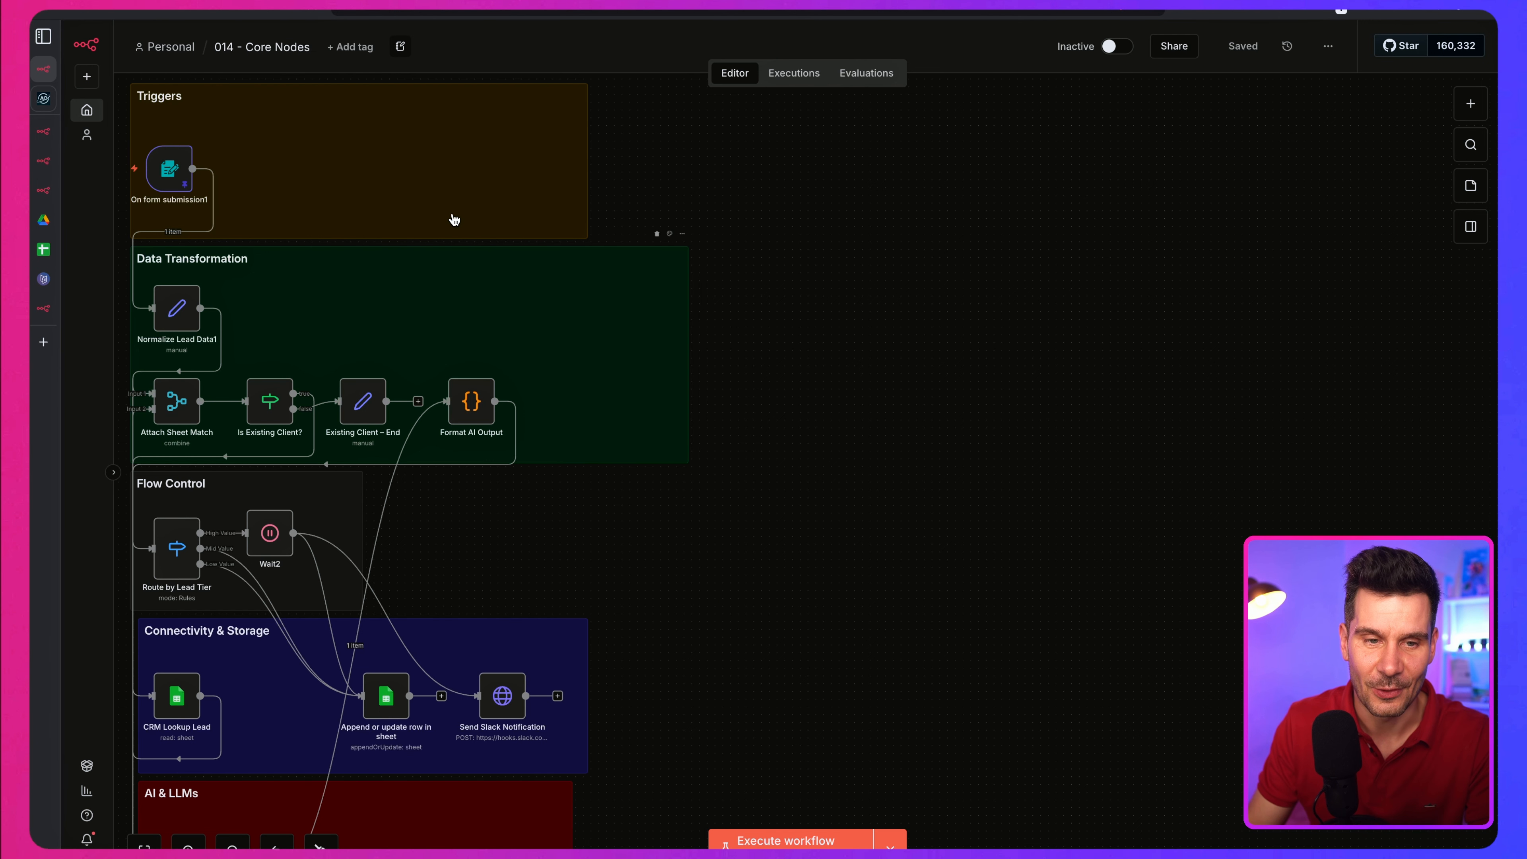
scroll(477, 661, "down", 1)
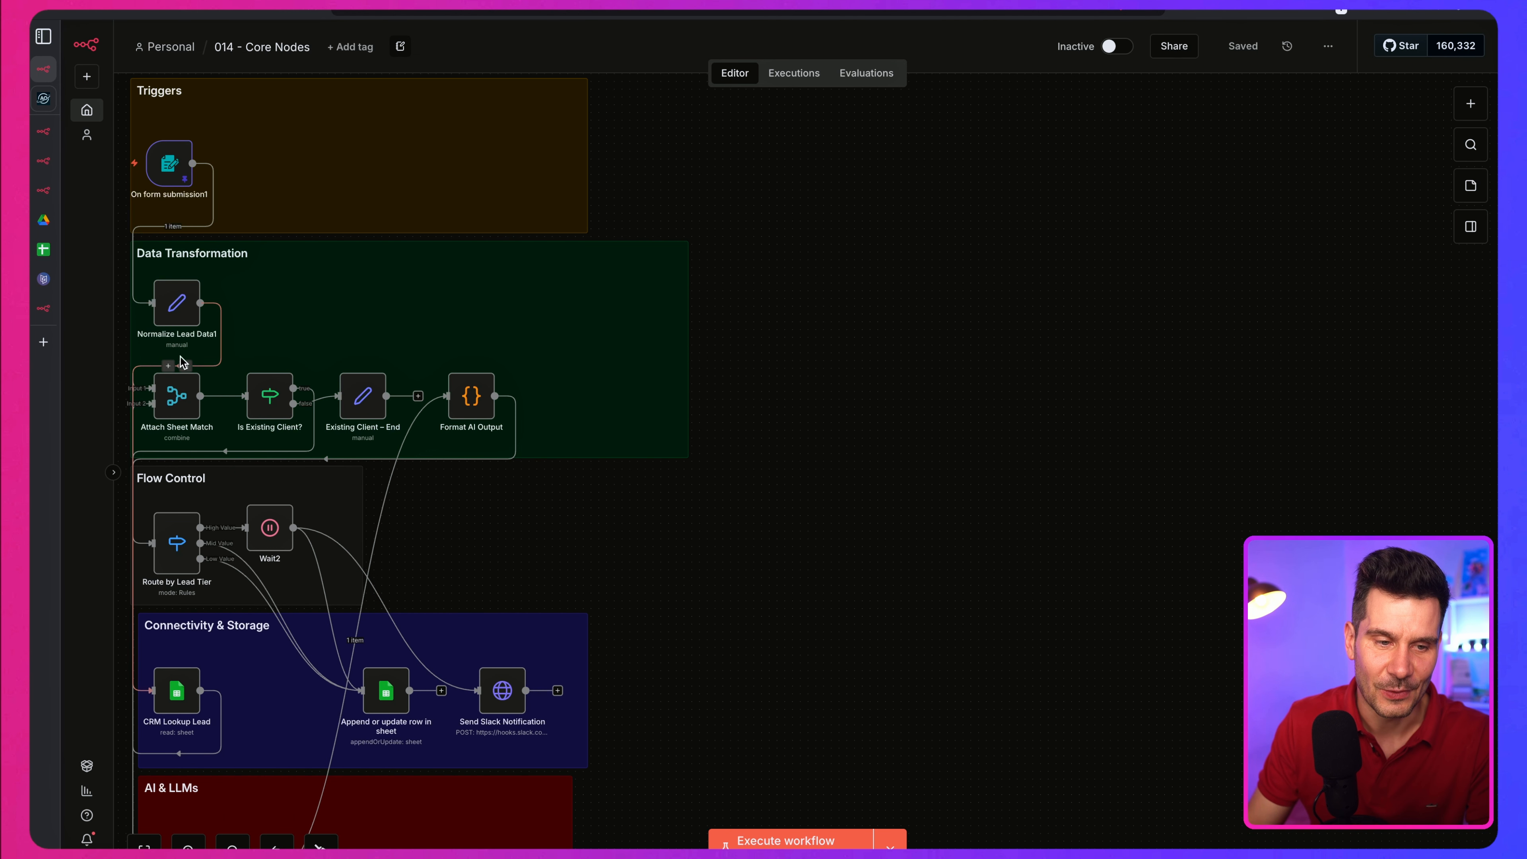
scroll(835, 412, "down", 1)
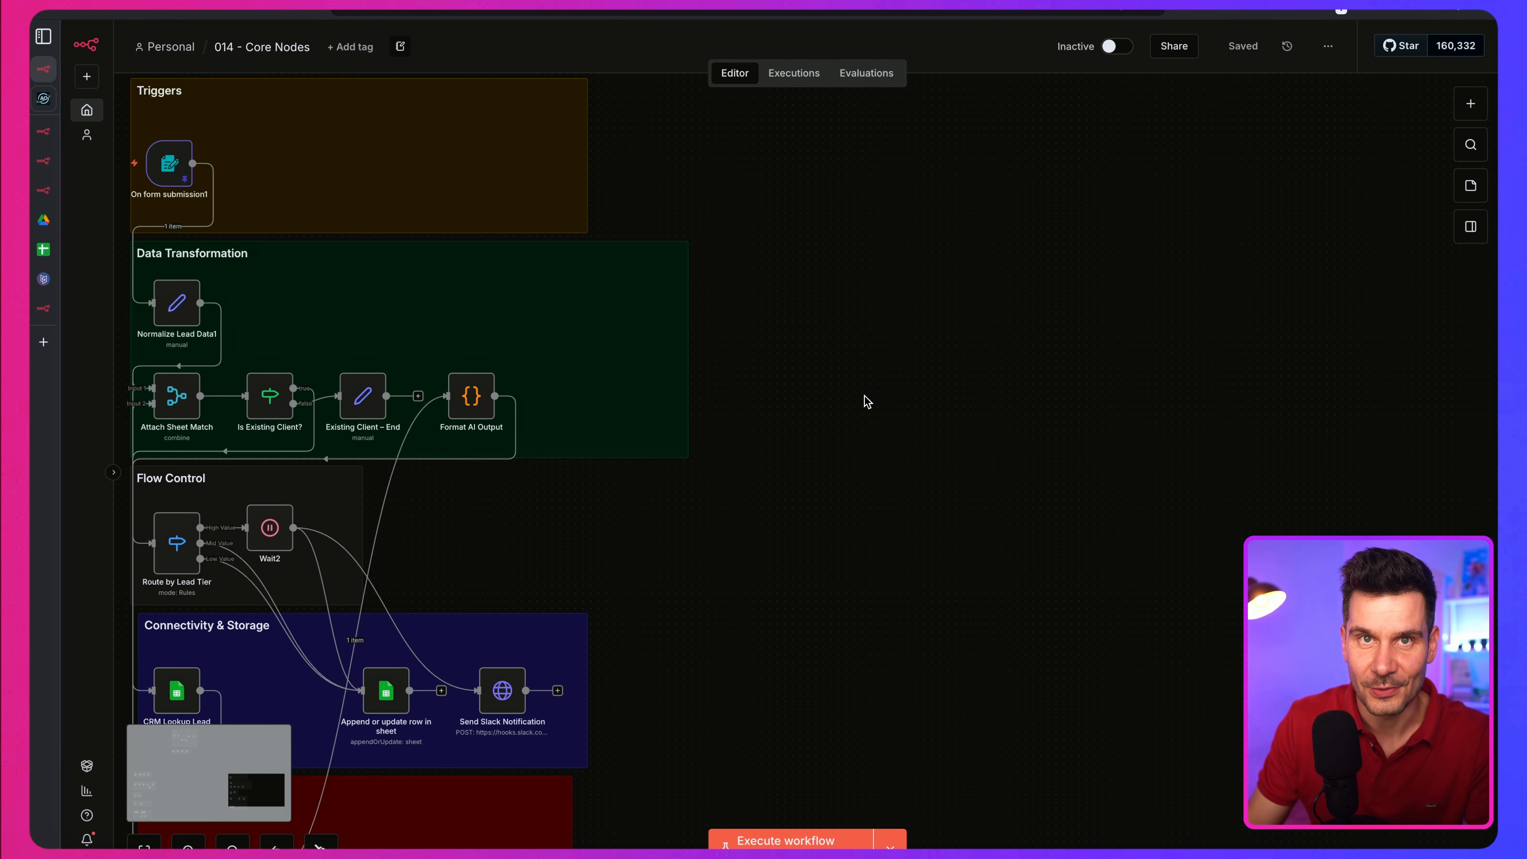
scroll(812, 370, "right", 1)
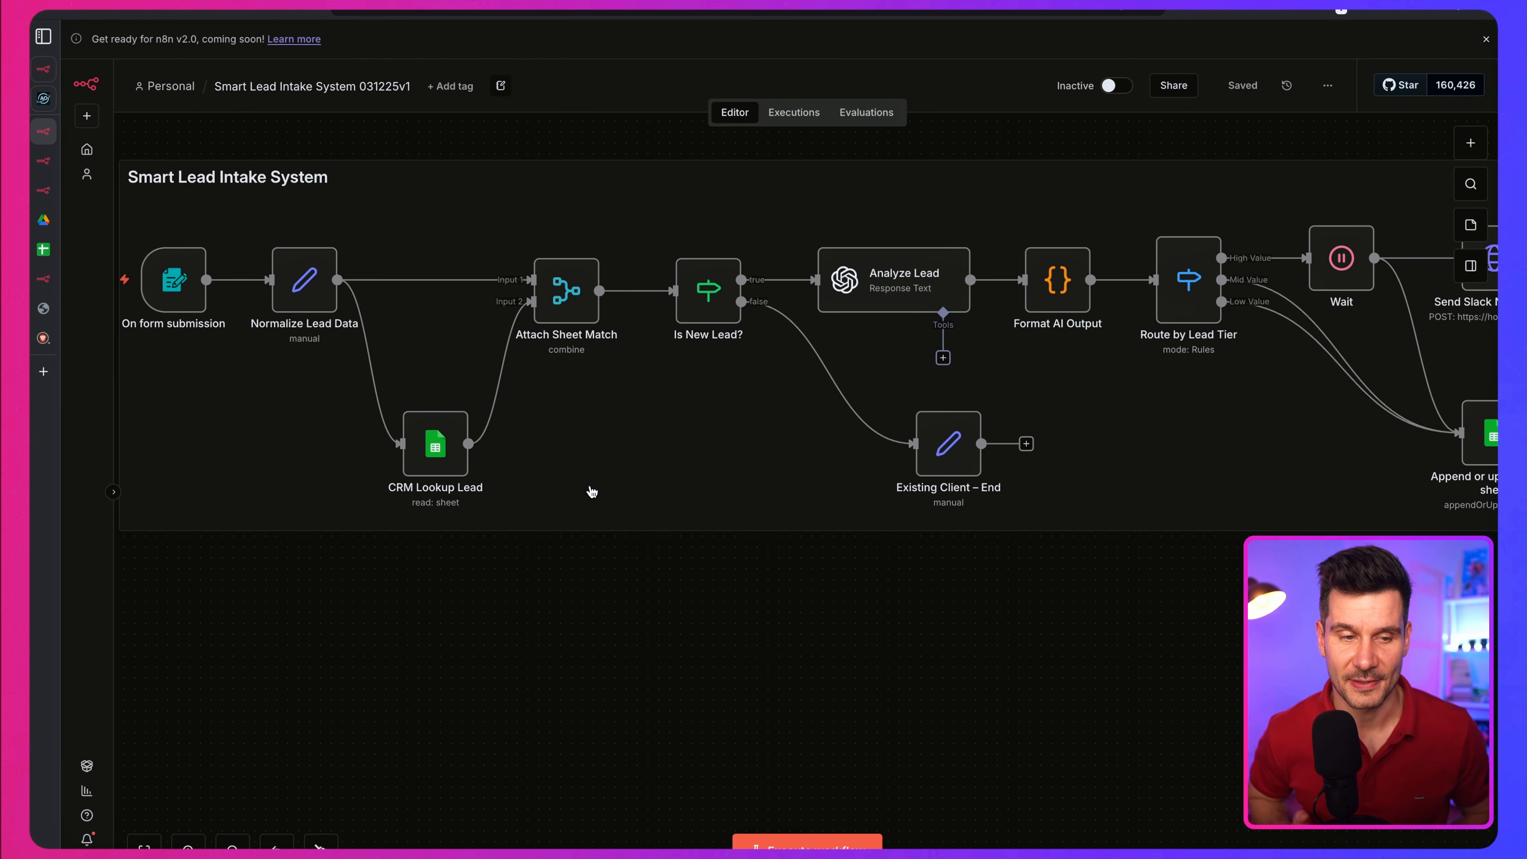
Step: Execute the On form submission trigger and submit its test form for Dyson Corporation with contact details, marketing consent, an inquiry, interests and n8n Error.png
double_click(174, 281)
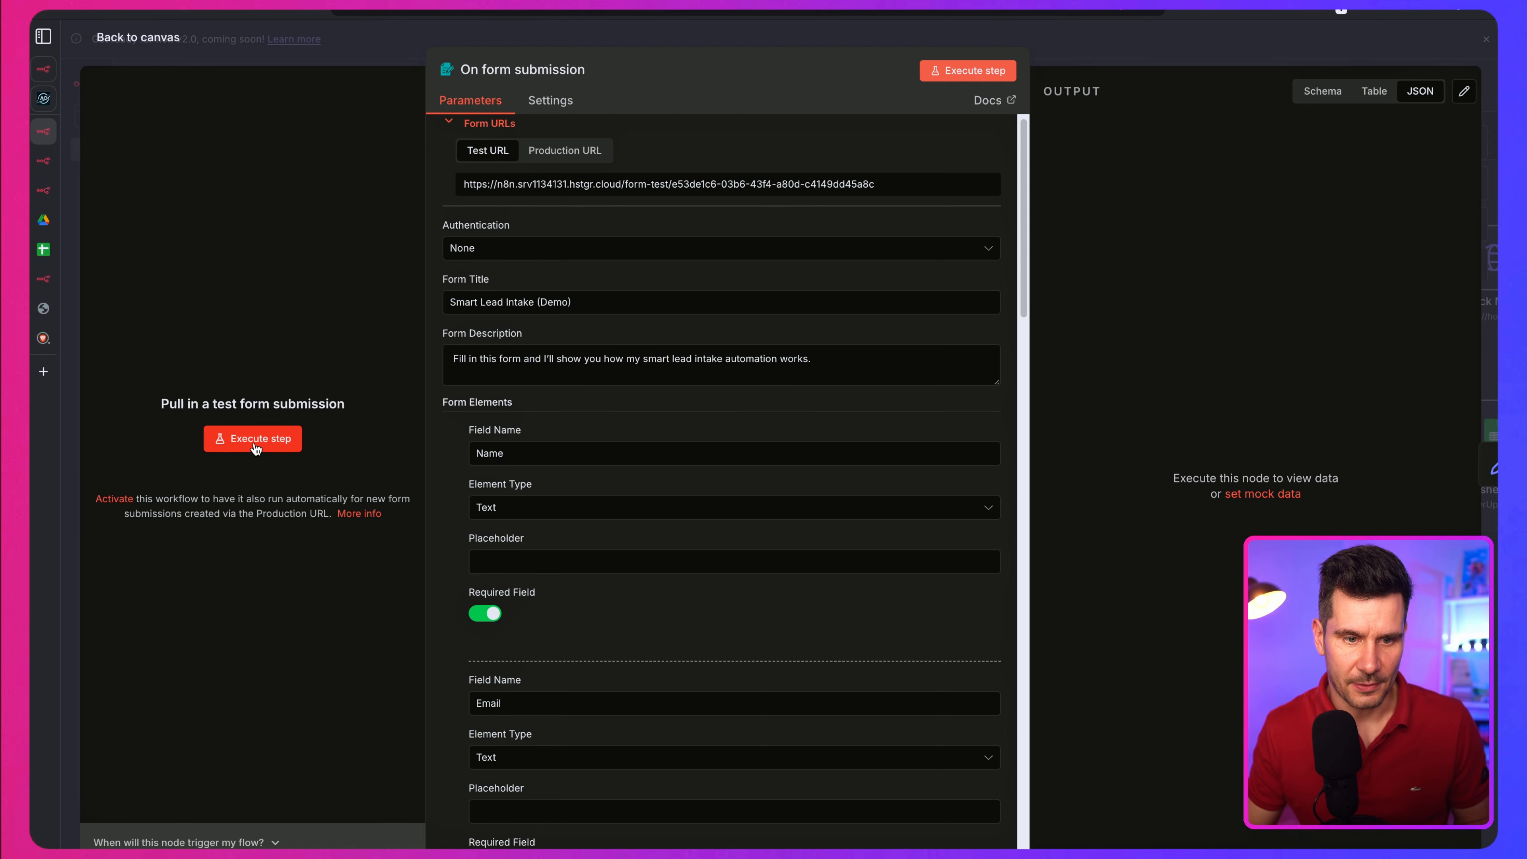
left_click(254, 439)
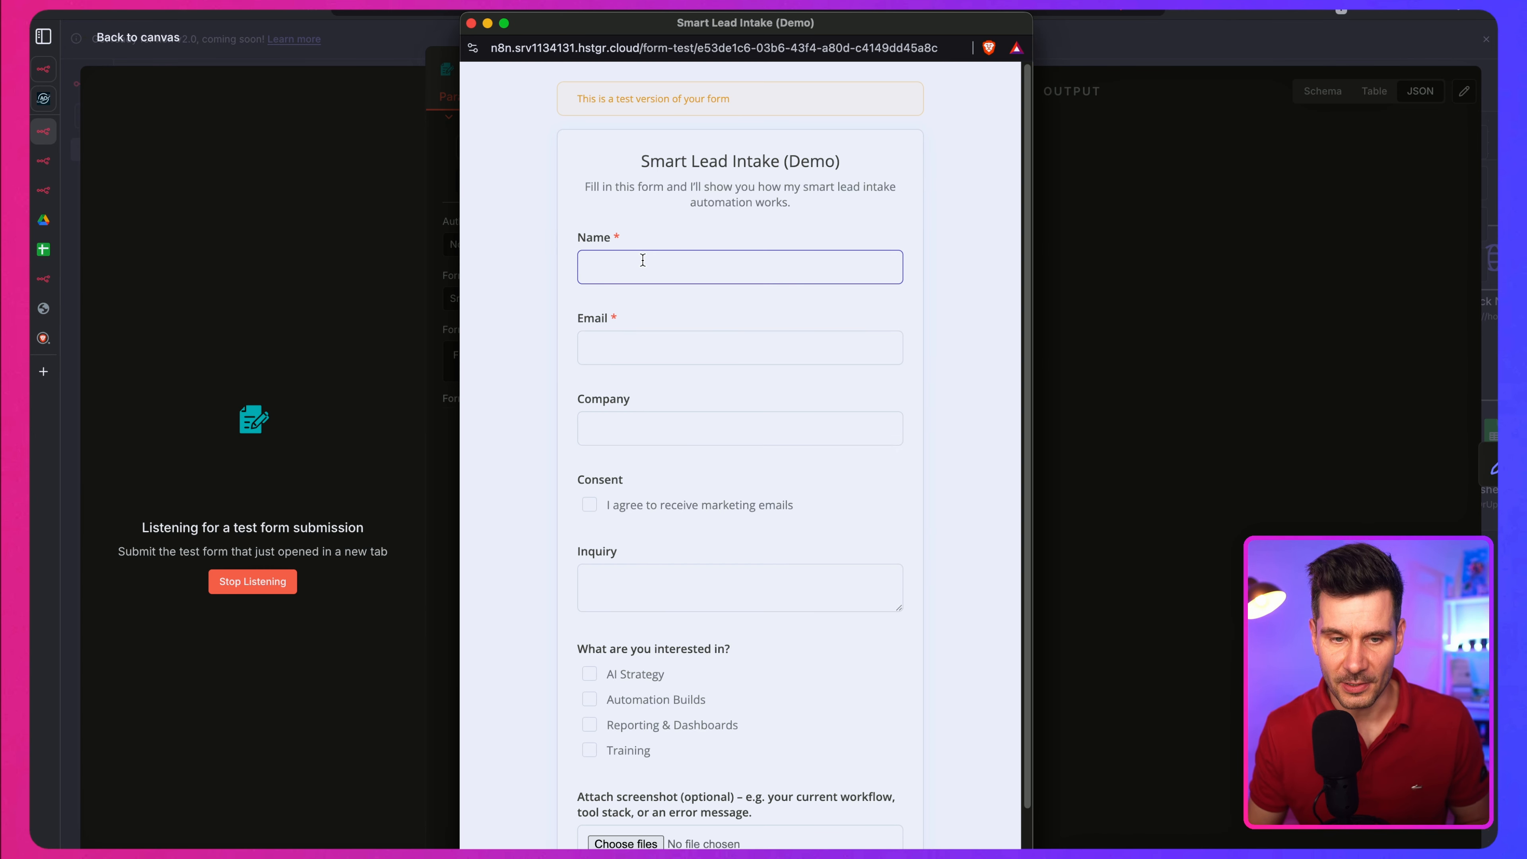
type("Alex Smith")
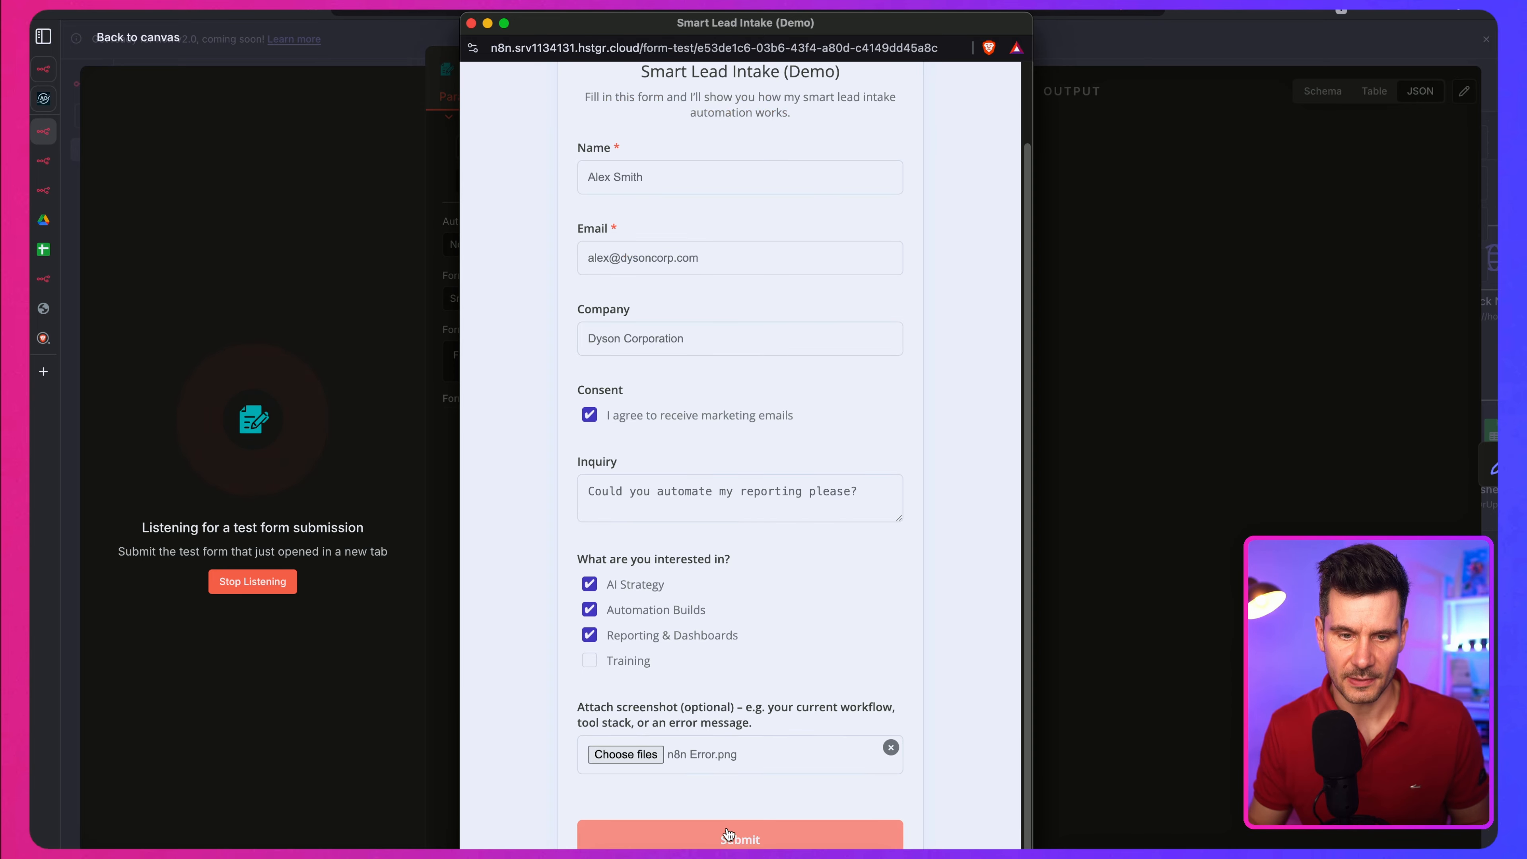
left_click(729, 836)
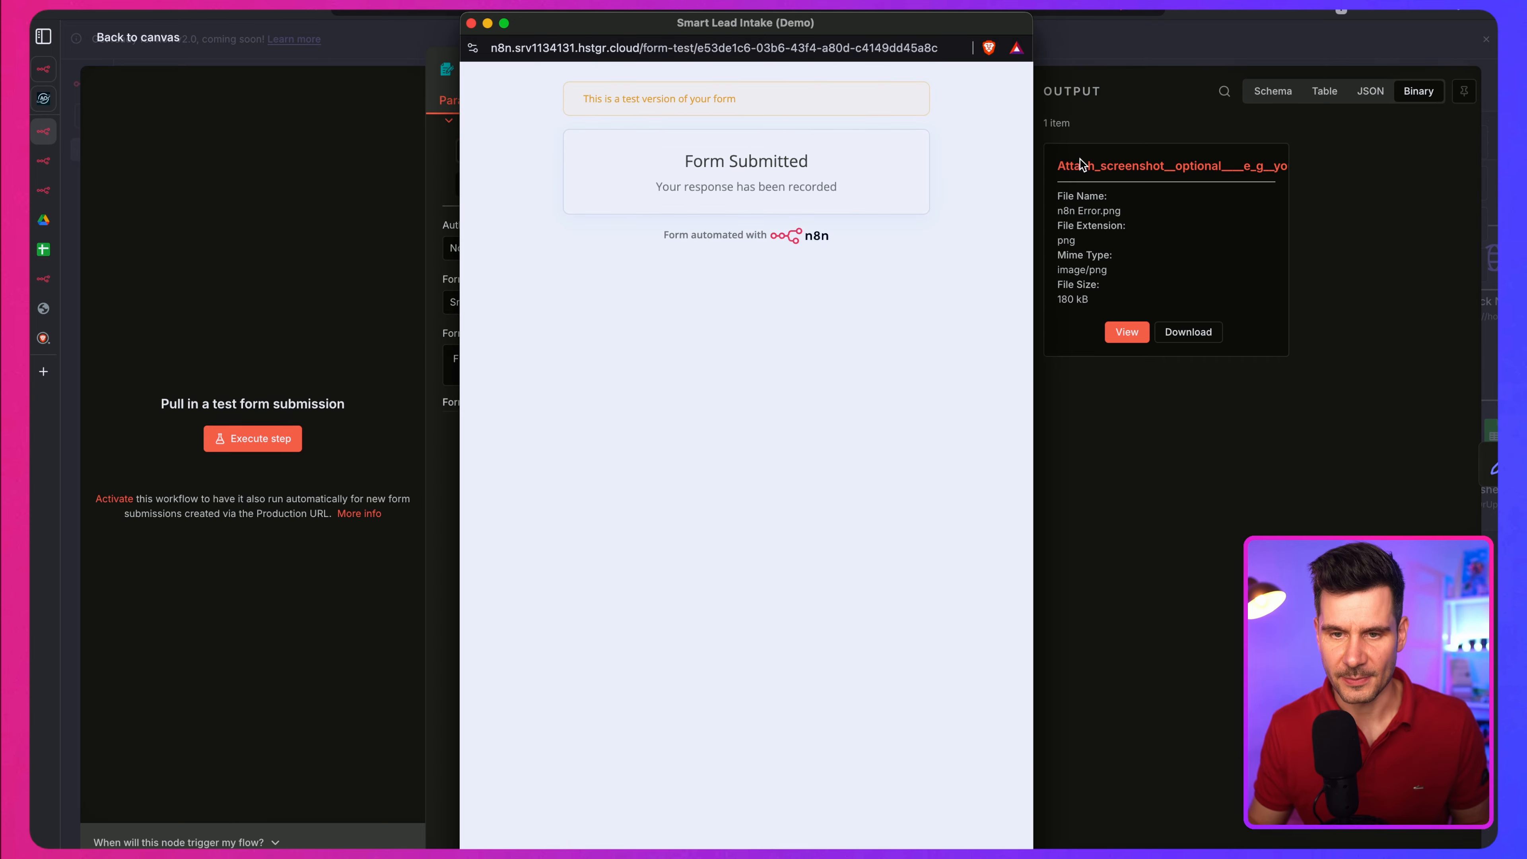
Step: Show the On form submission output as JSON and pin the trigger's submitted data
left_click(1334, 113)
left_click(1369, 91)
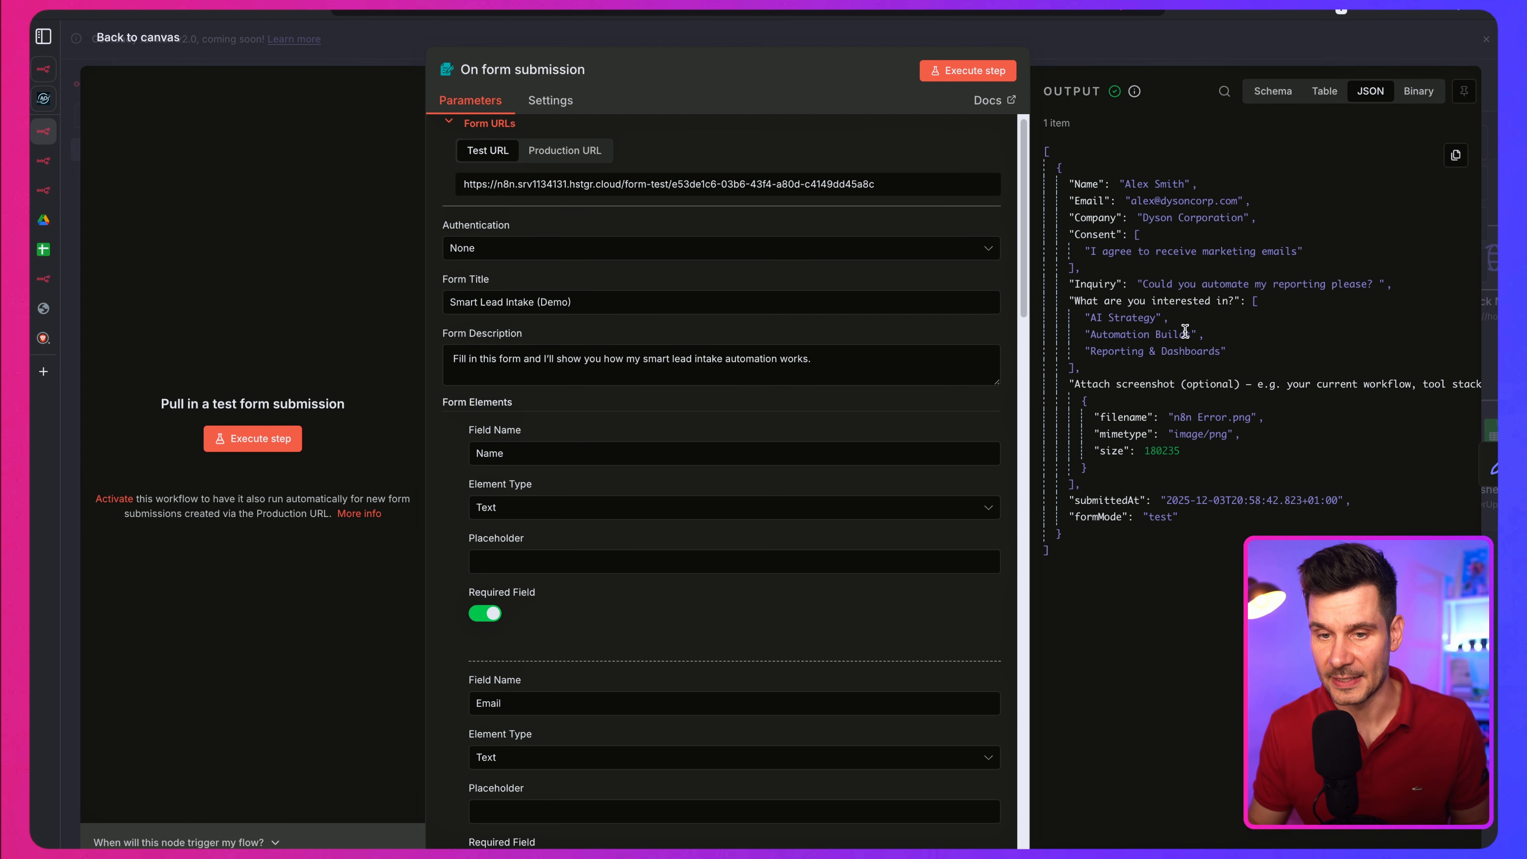
key("Escape")
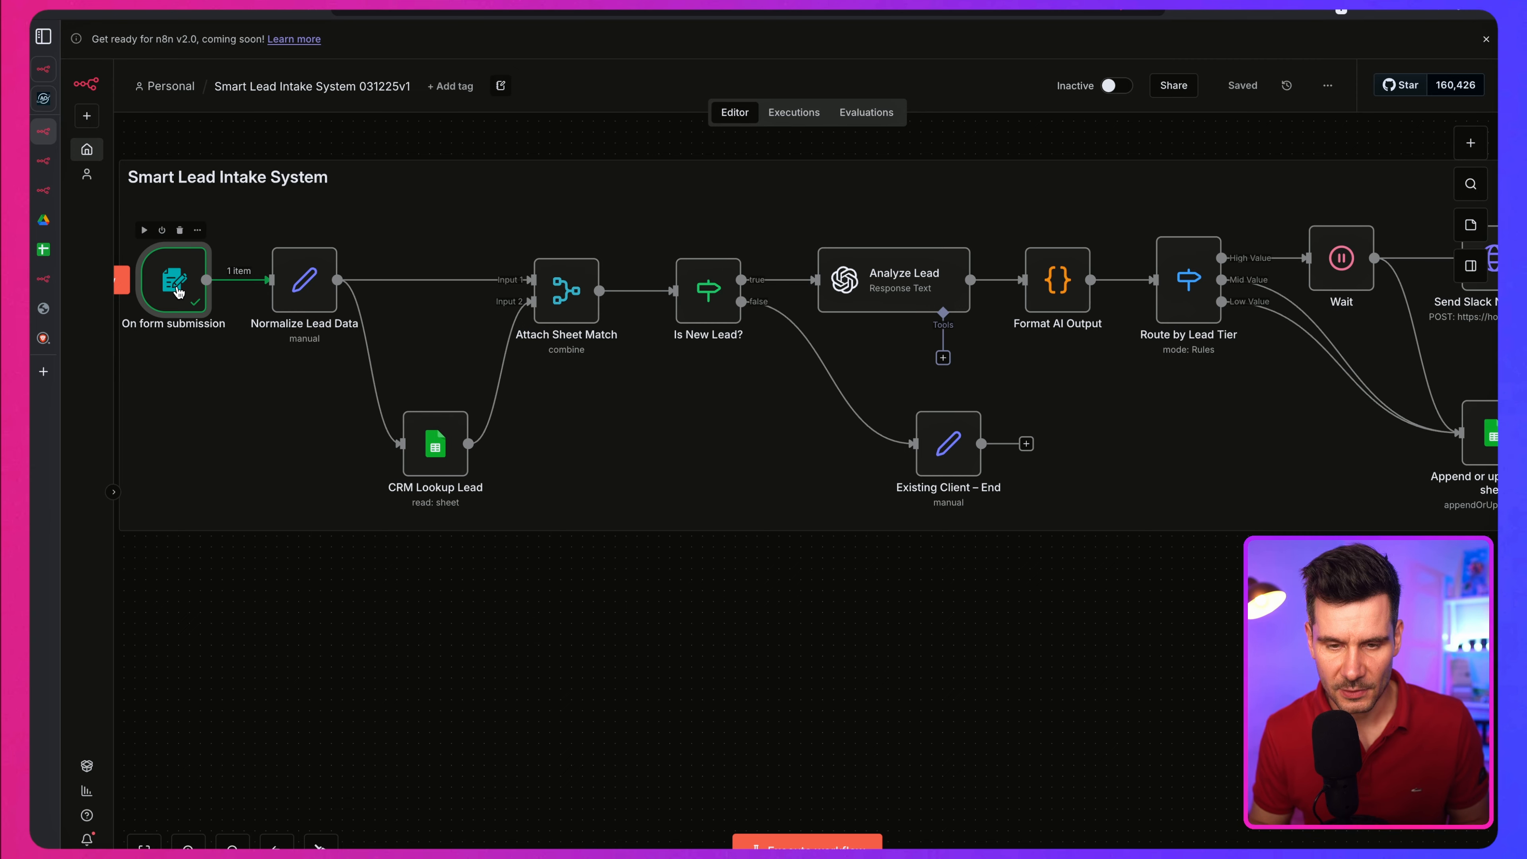
key("p")
Step: Open the Normalize Lead Data node and review its field mappings and the data types available for hasMarketingConsent
scroll(228, 290, "right", 1)
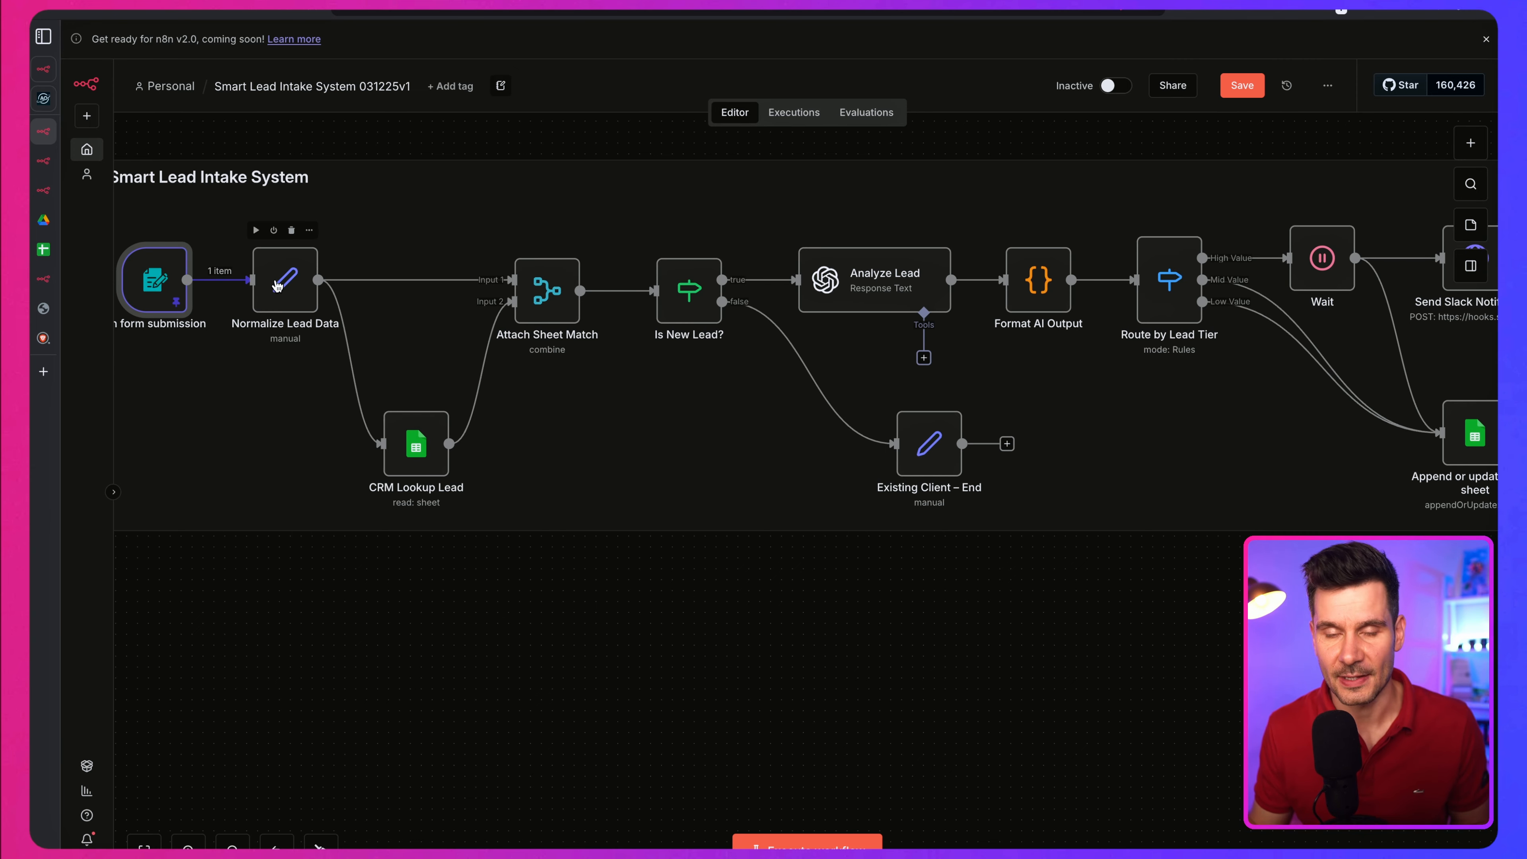
double_click(277, 282)
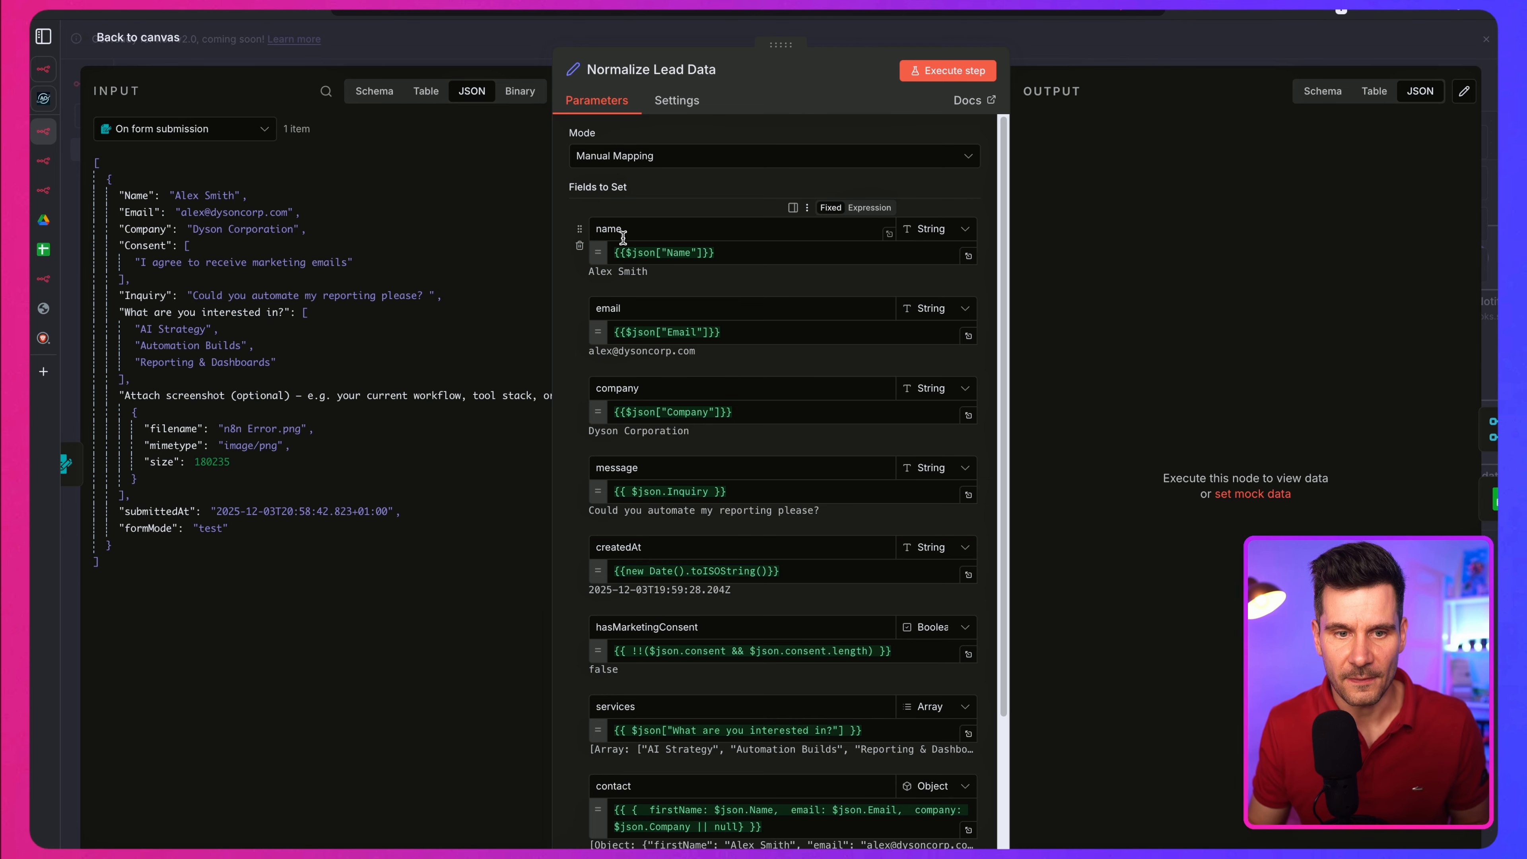
scroll(579, 301, "down", 3)
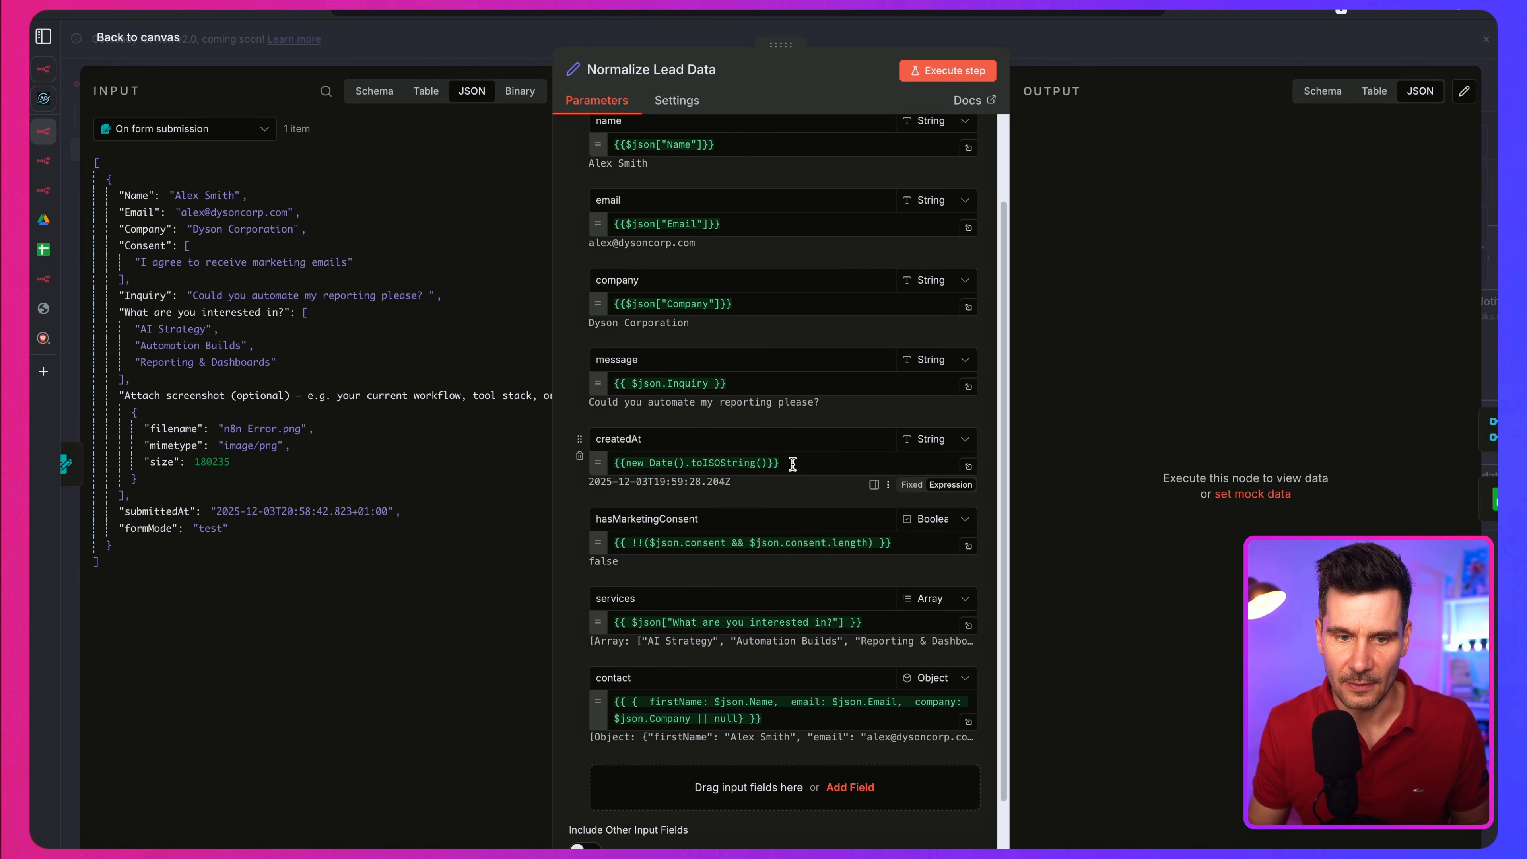
scroll(854, 481, "up", 2)
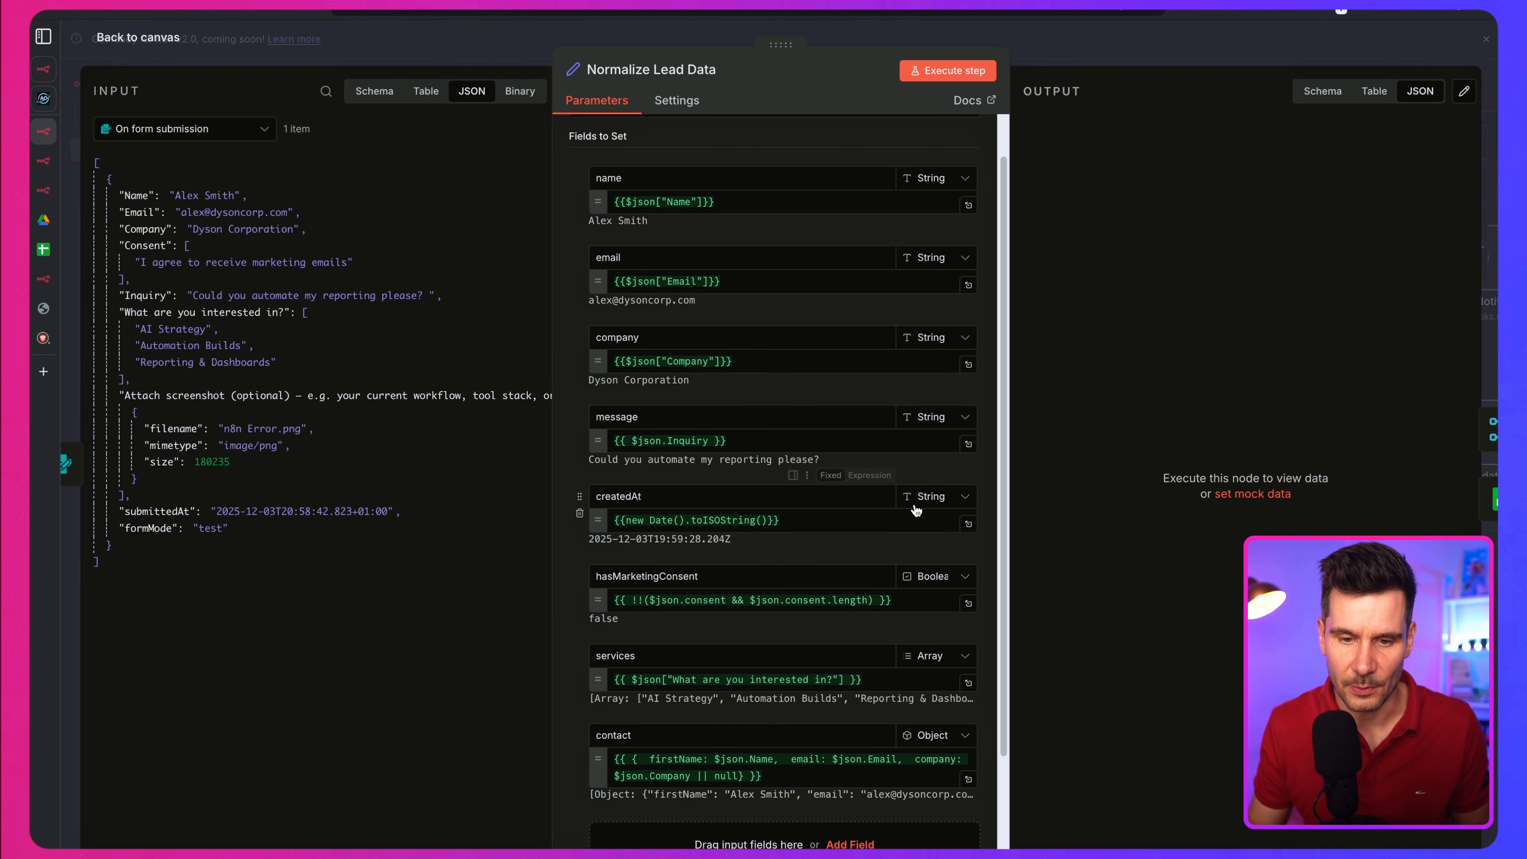
left_click(928, 496)
left_click(929, 499)
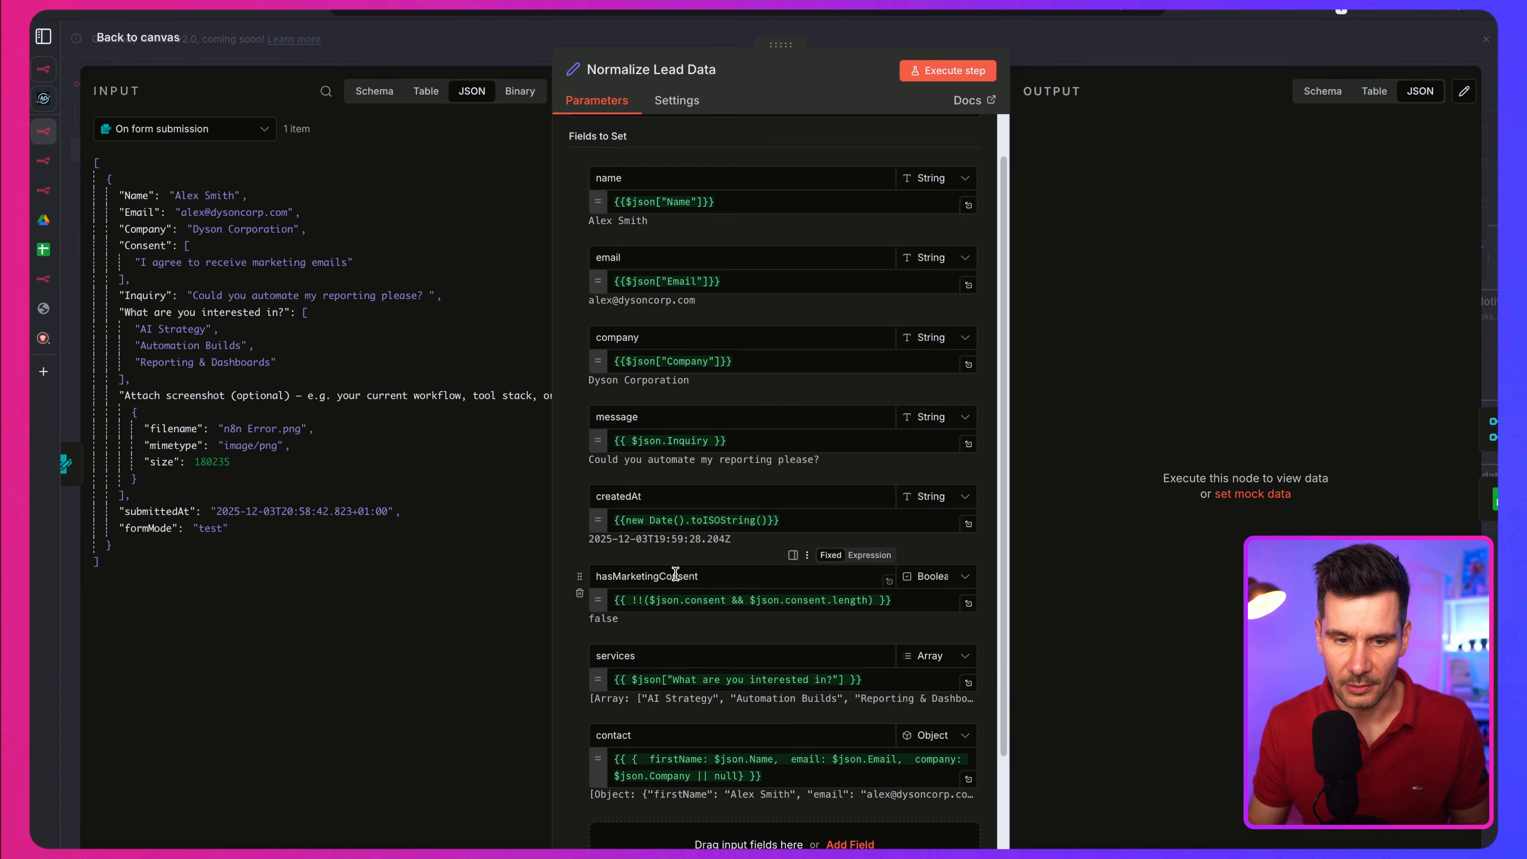
left_click(931, 577)
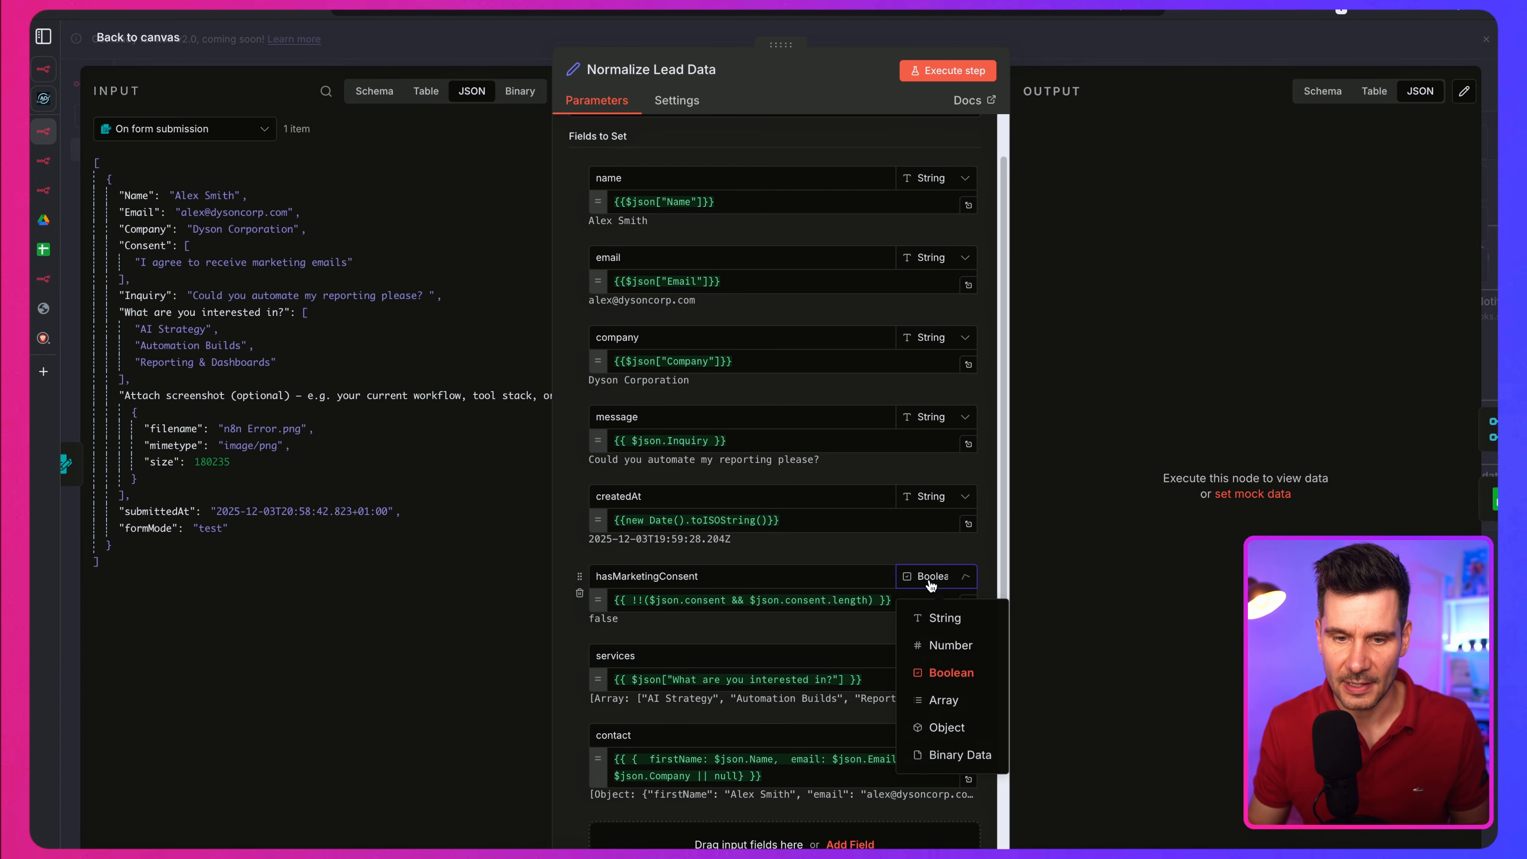
scroll(959, 619, "down", 1)
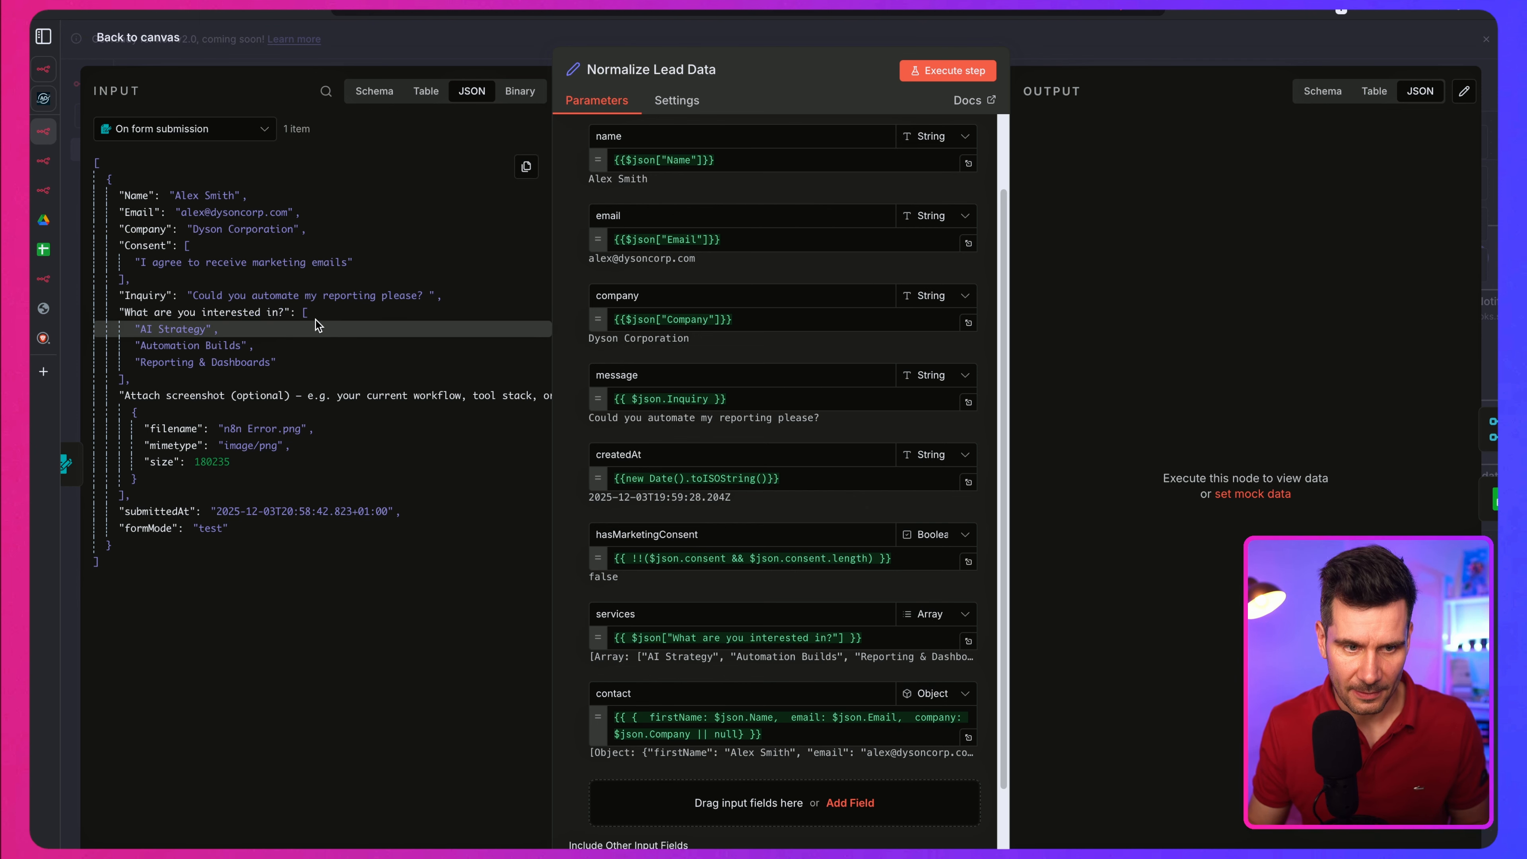
Step: Collapse and re-expand the "What are you interested in?" array in the node's input JSON
left_click(302, 311)
left_click(302, 312)
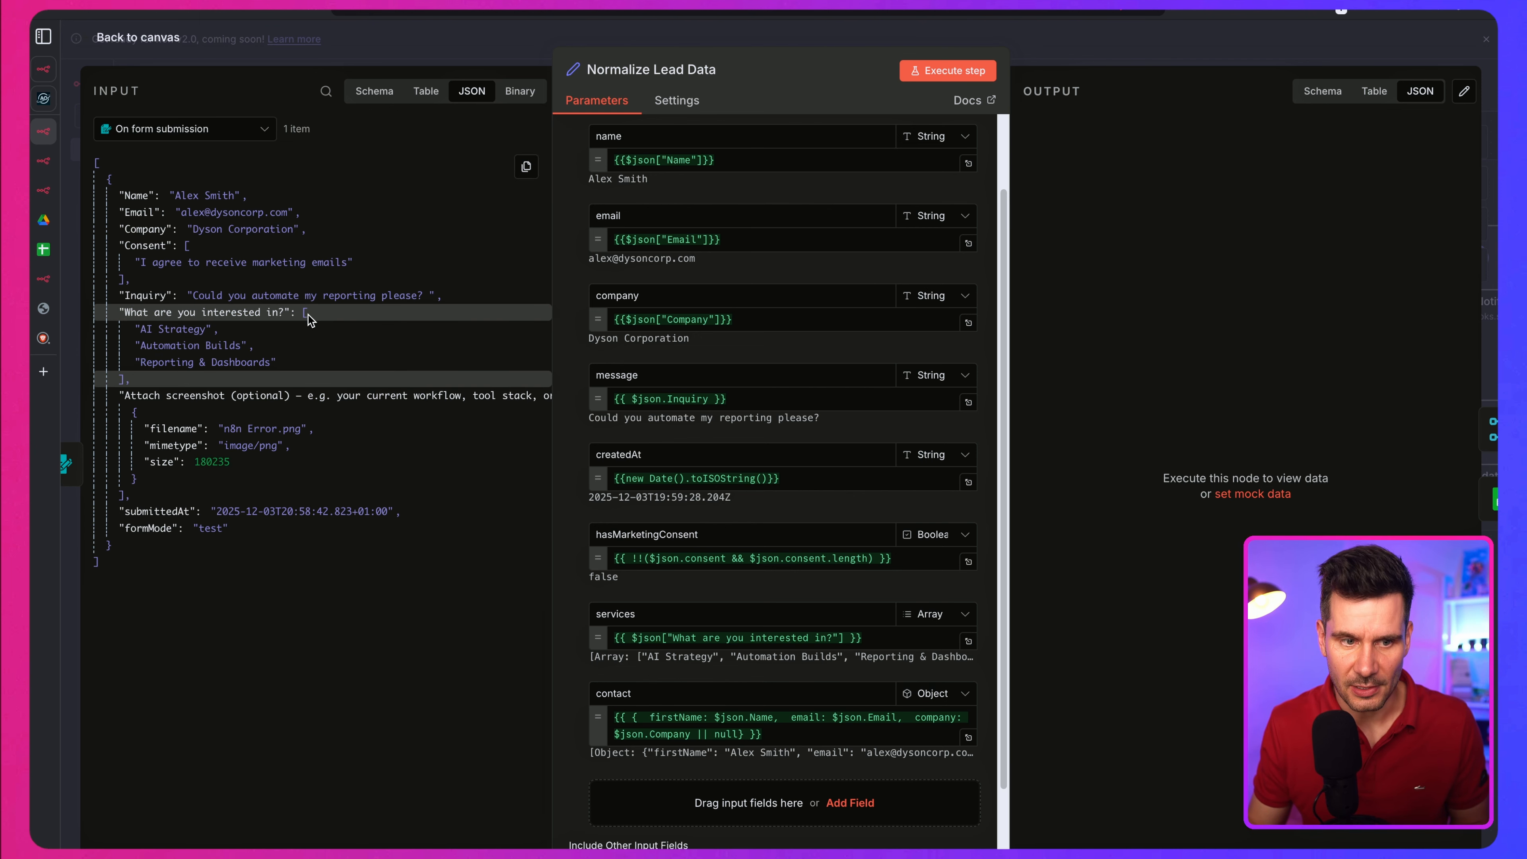
left_click(304, 313)
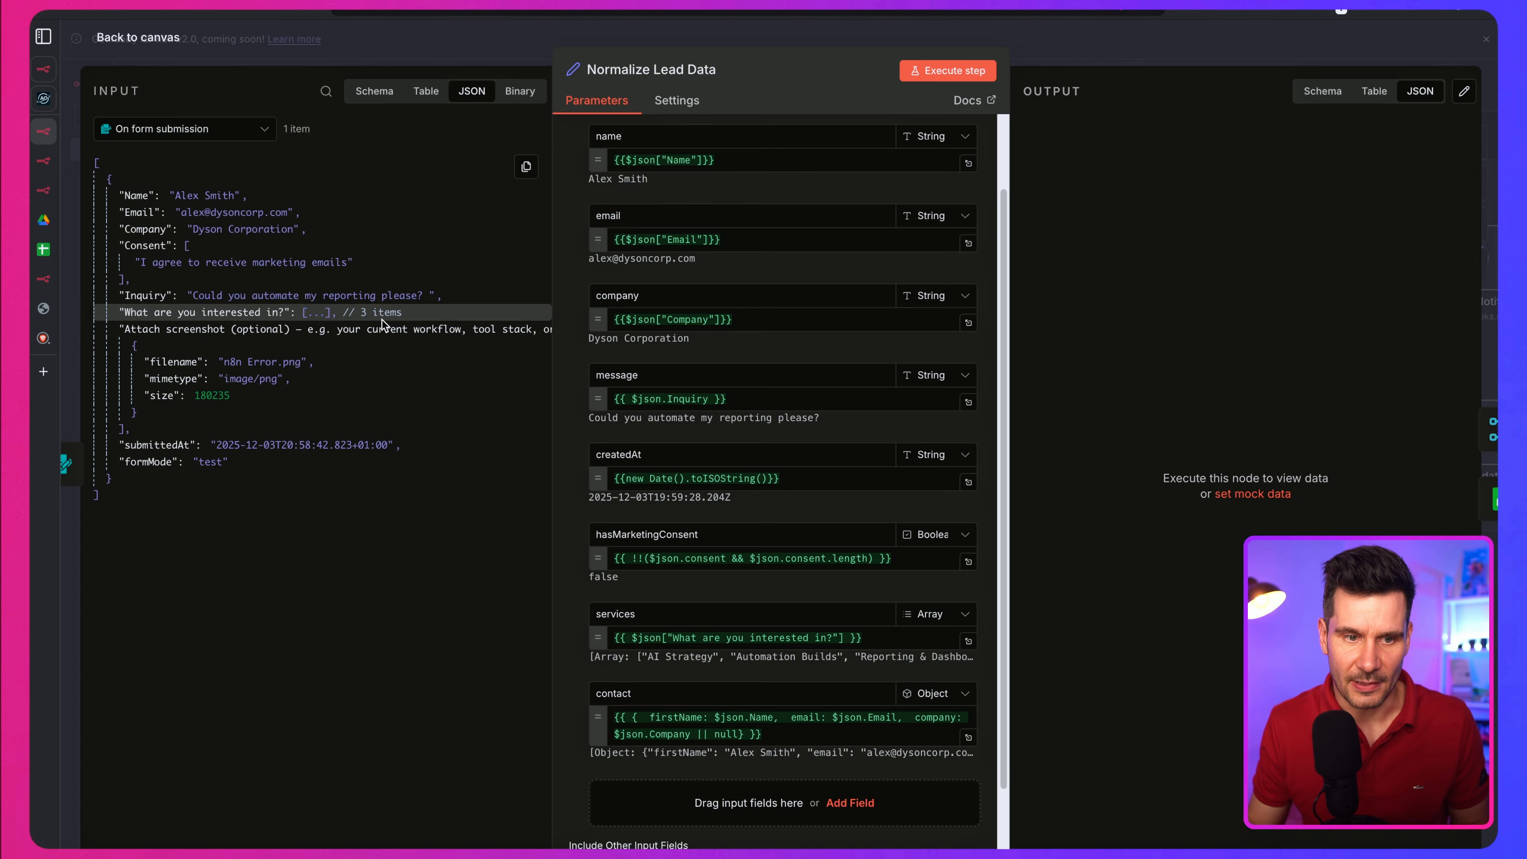
left_click(318, 312)
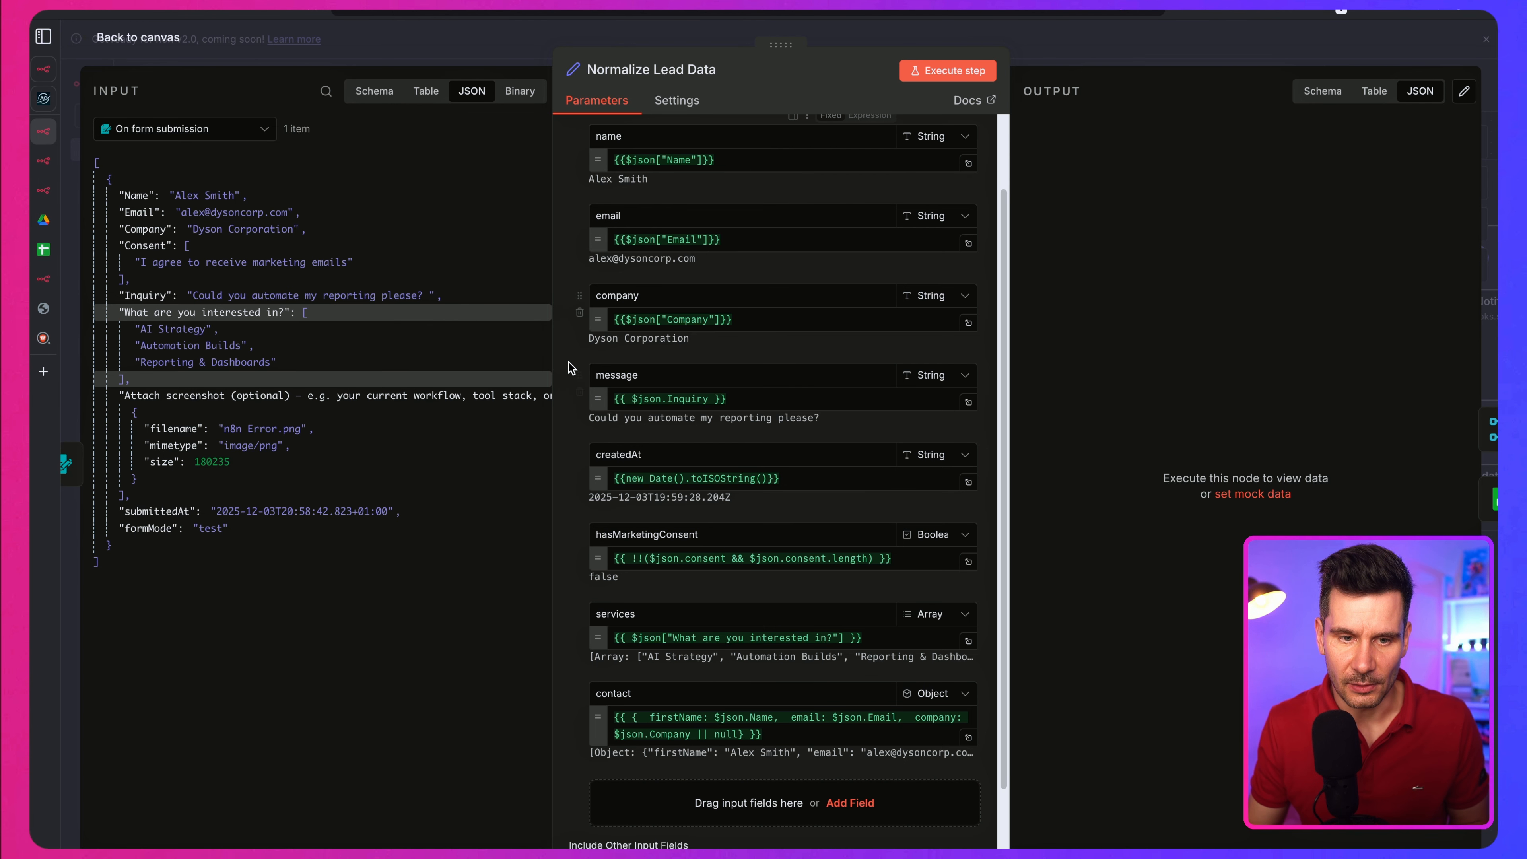
Step: Review the services and contact mappings, execute the Normalize Lead Data step, and return to the canvas
scroll(595, 475, "down", 1)
scroll(607, 481, "down", 1)
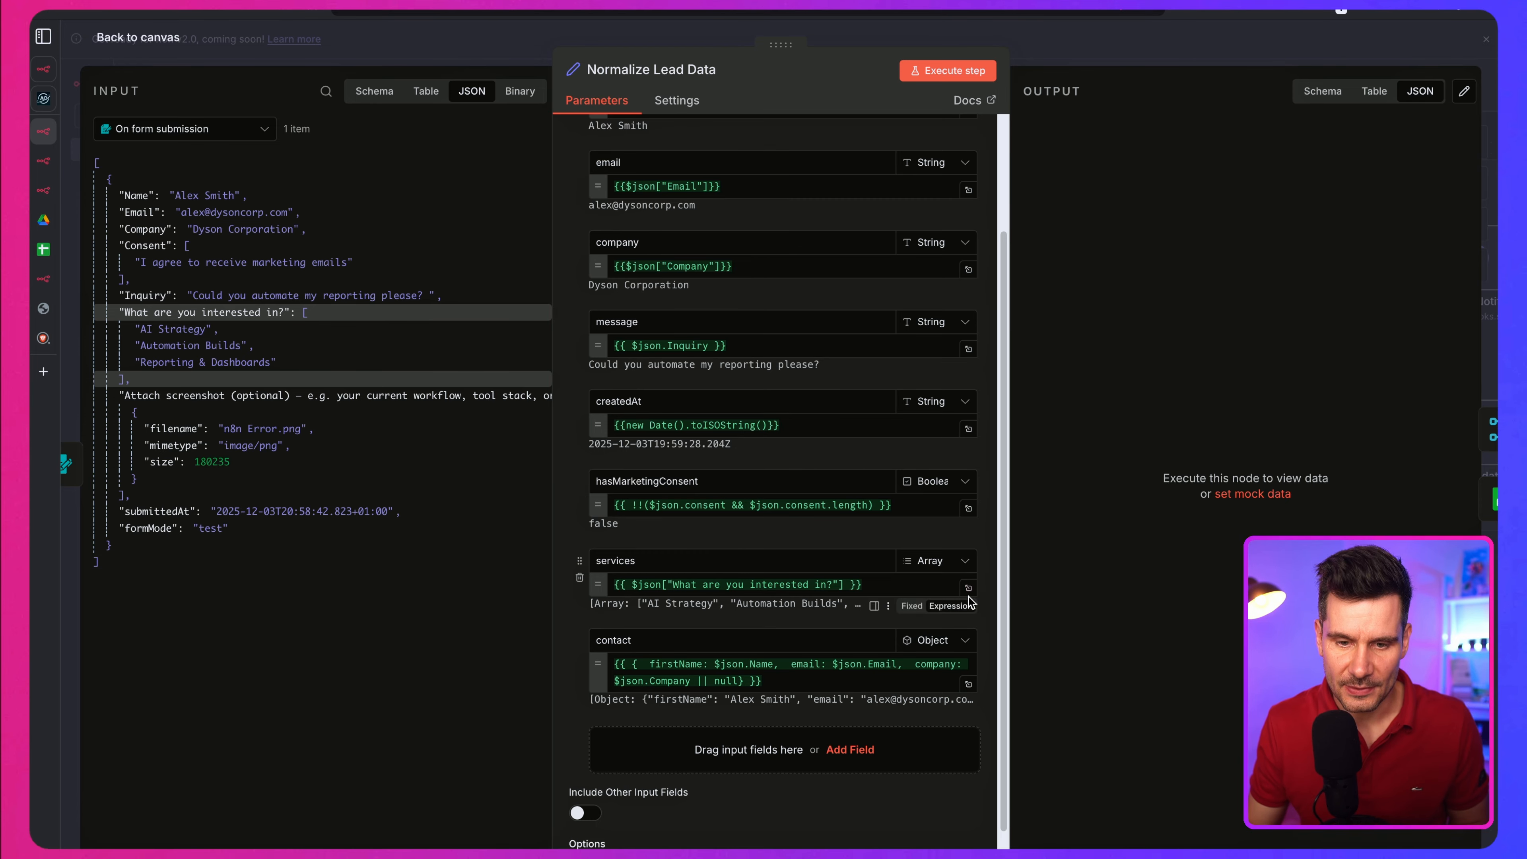
scroll(622, 591, "down", 2)
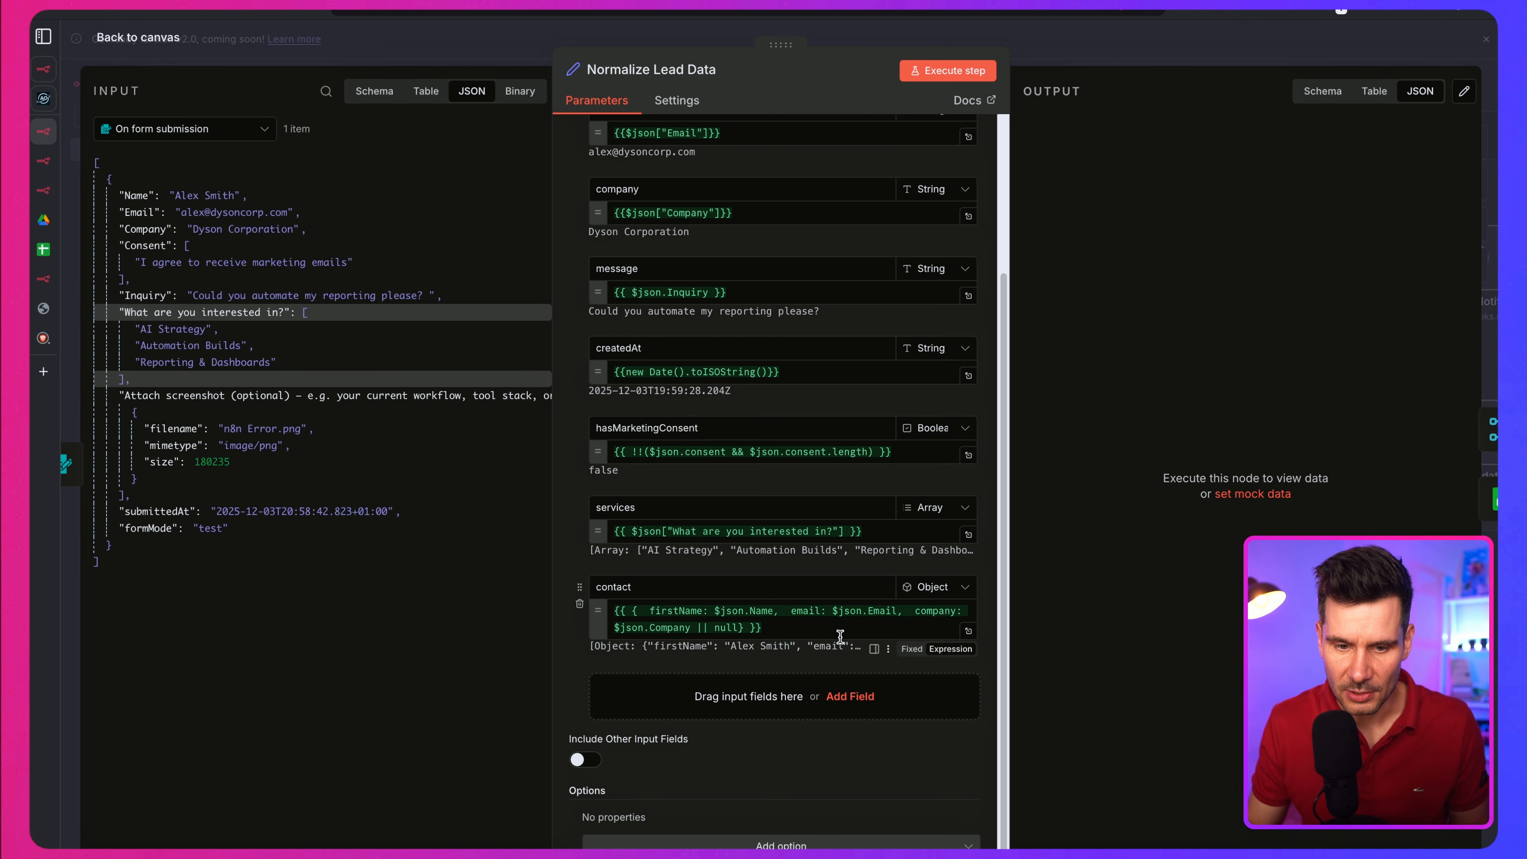
left_click(948, 70)
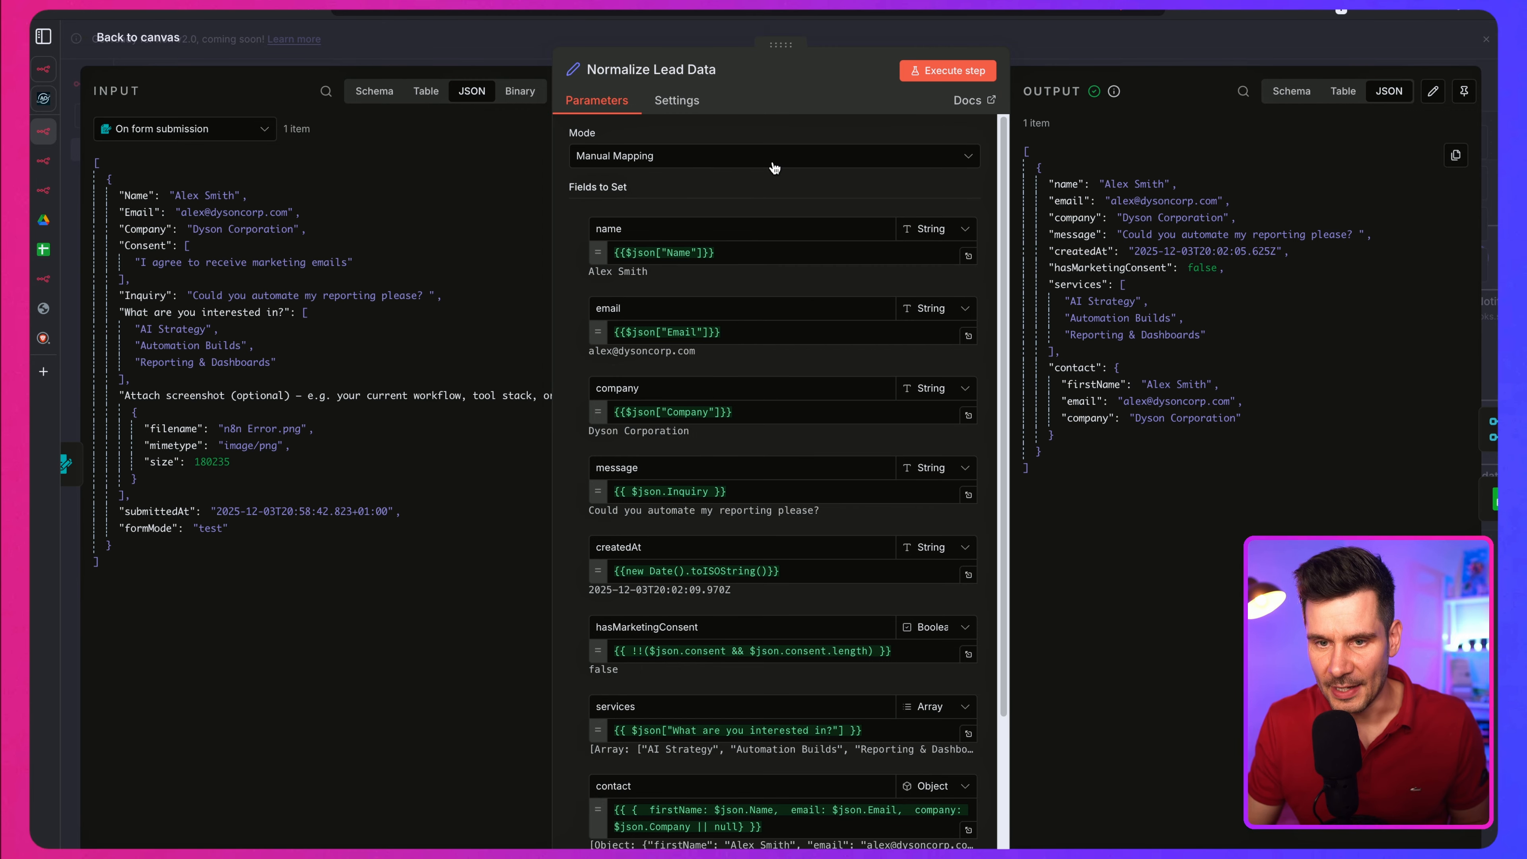
key("Escape")
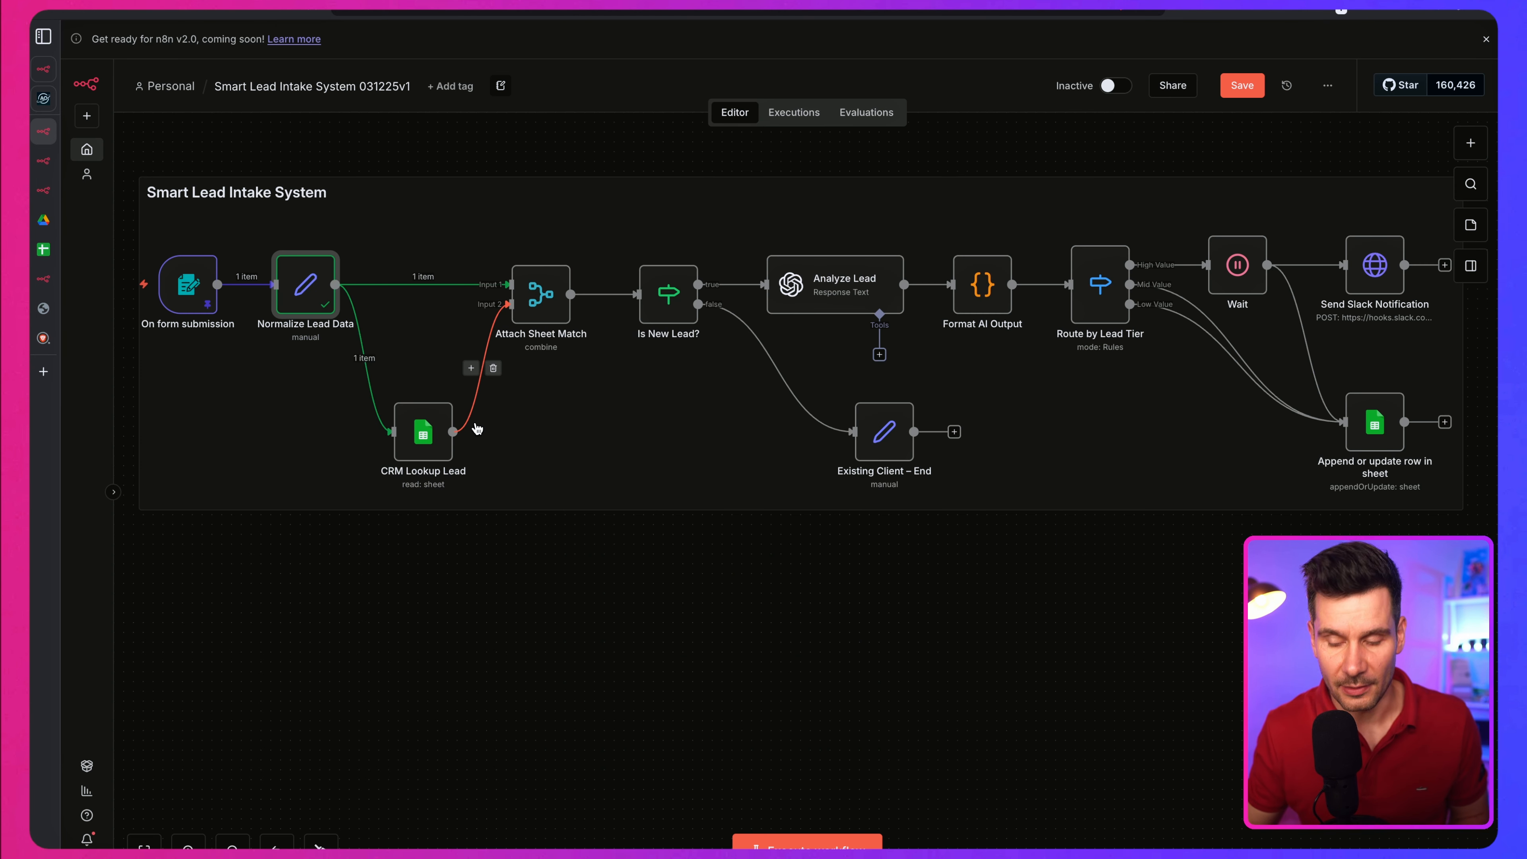
Step: Execute the whole workflow and check the submitted lead's row in the Lookup Lead Google Sheet, returning to the workflow
key("ctrl+Return")
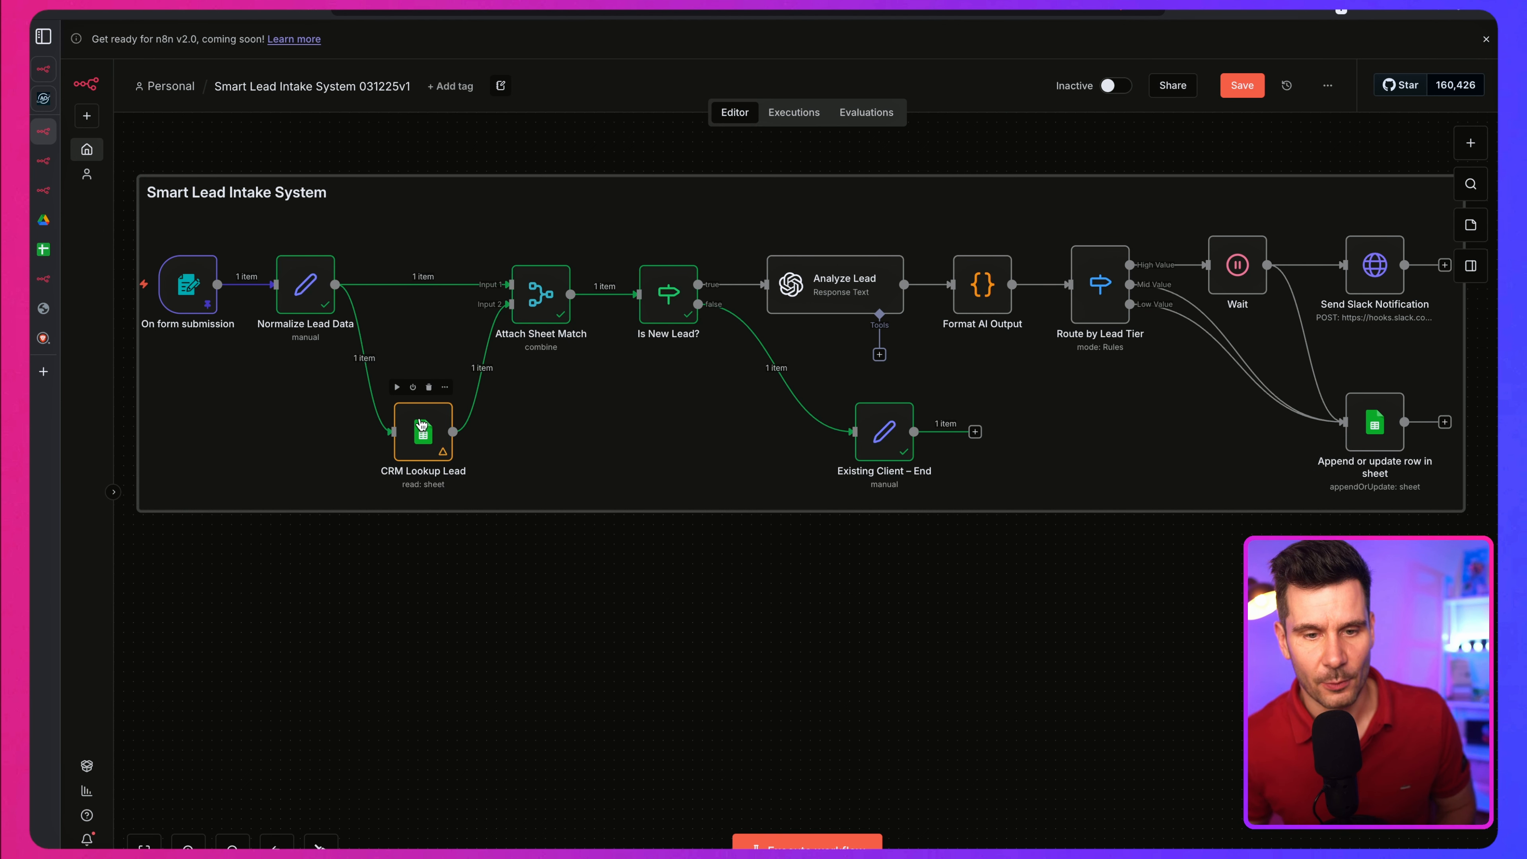
left_click(421, 424)
left_click(43, 250)
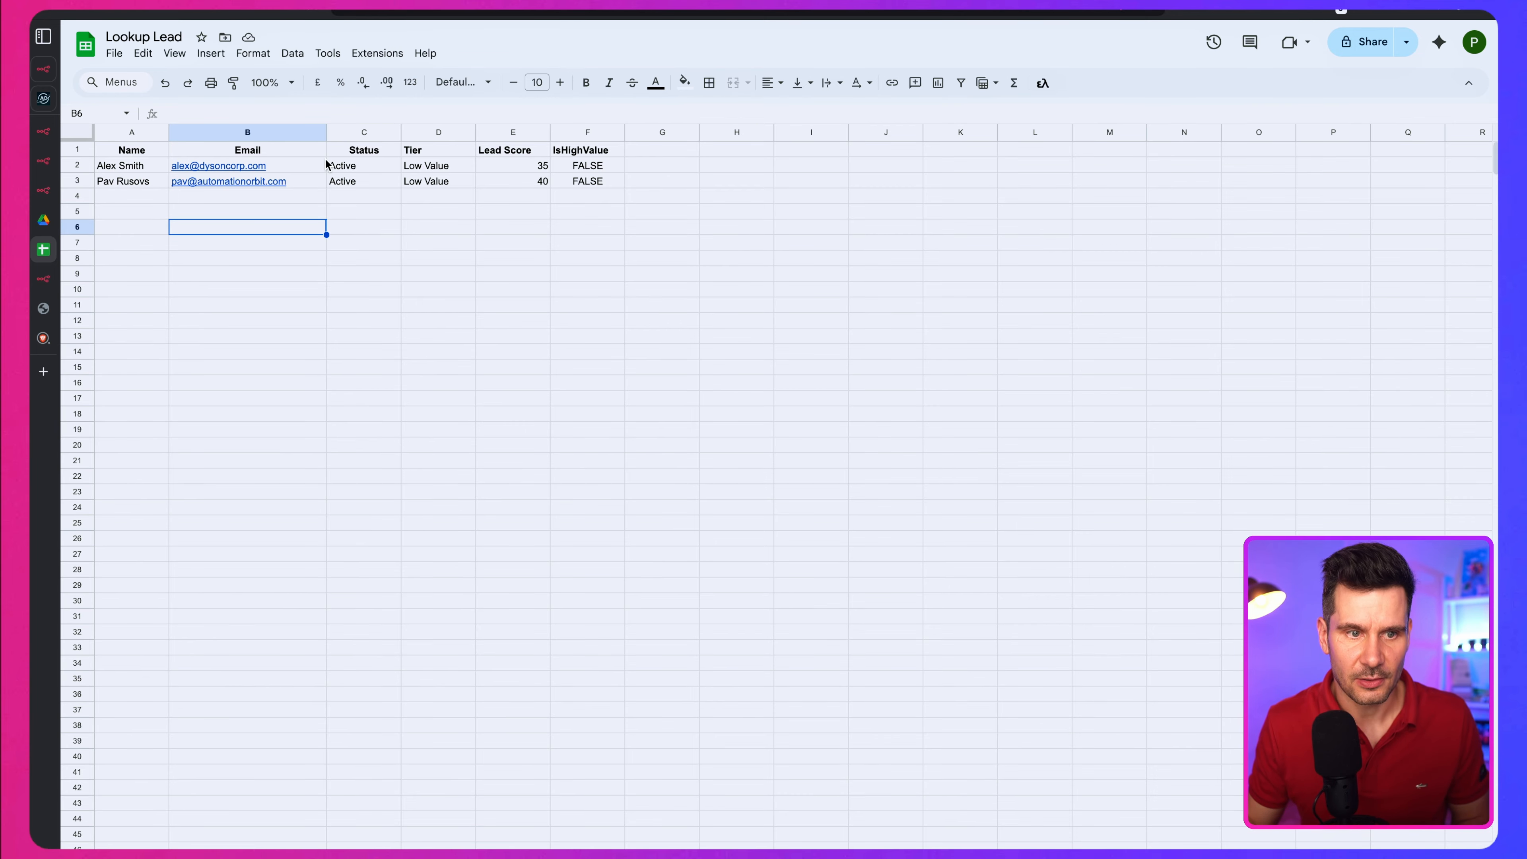
left_click(357, 171)
left_click(111, 168)
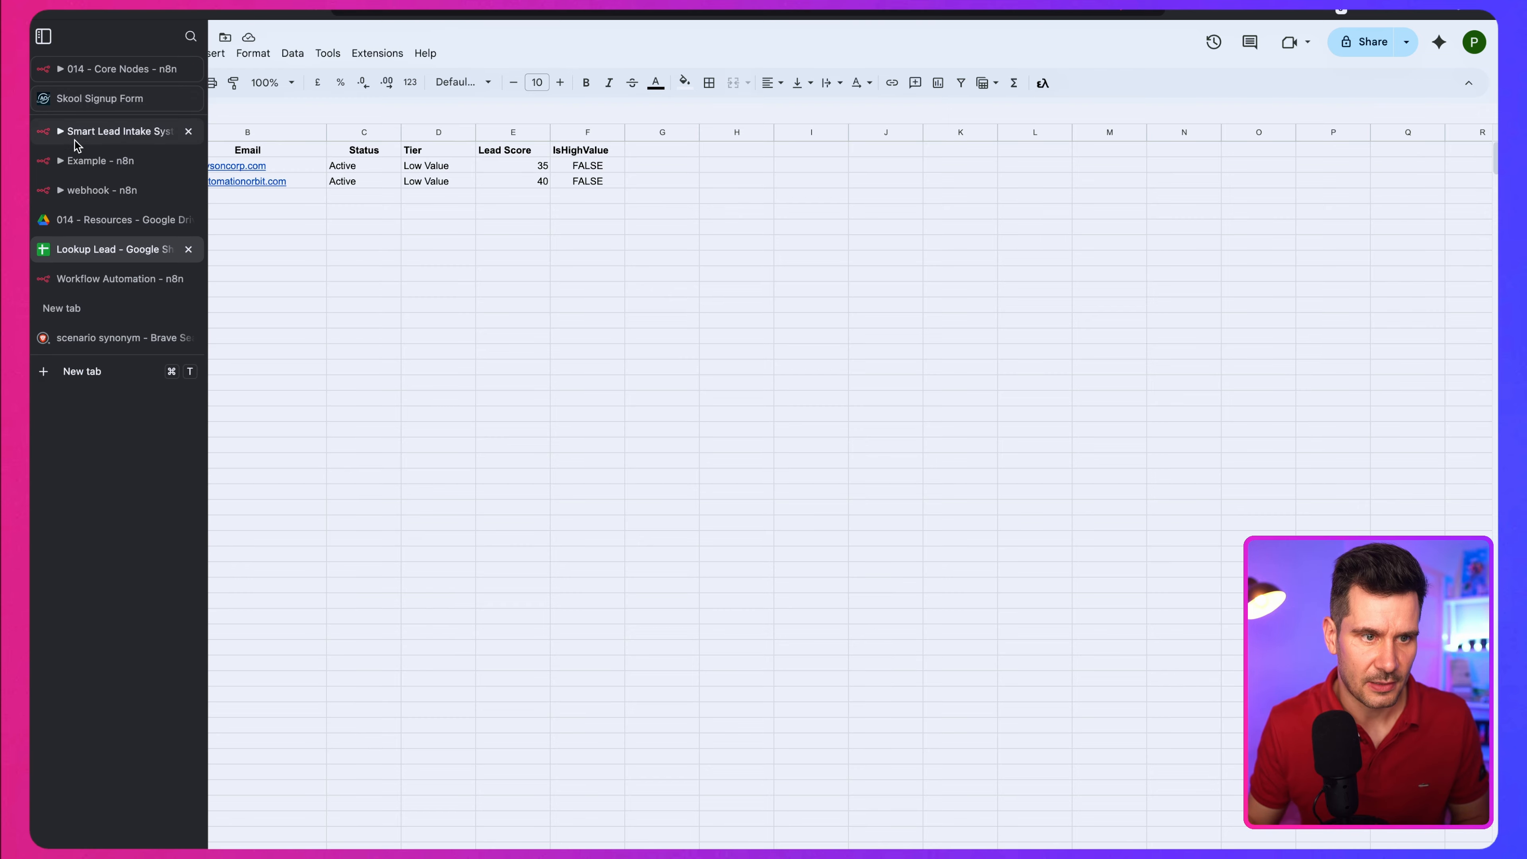
left_click(60, 131)
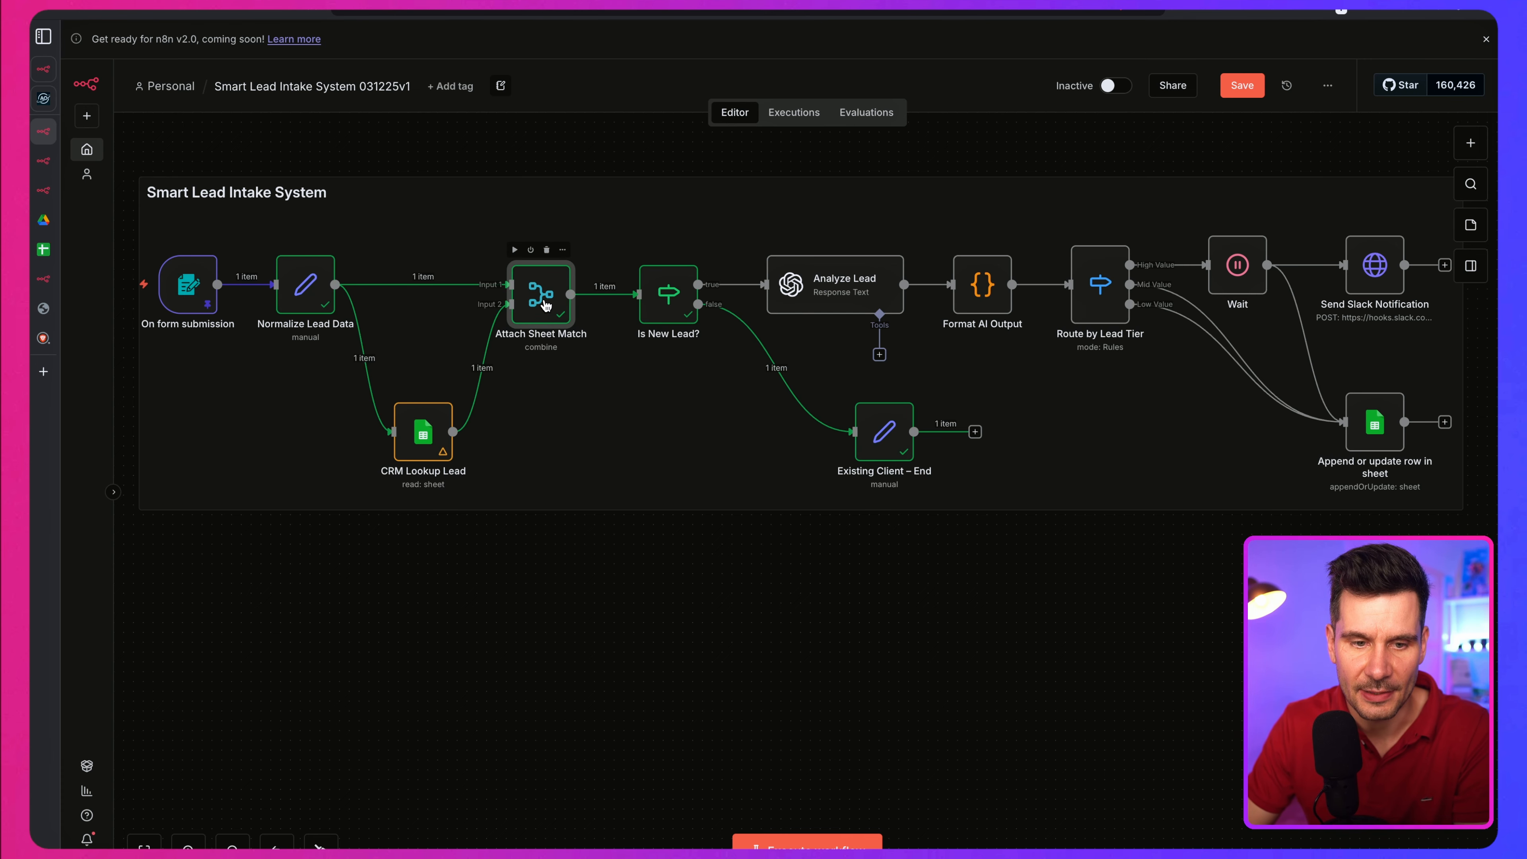
Step: Open the Attach Sheet Match node and examine the combined lead and CRM columns in its output table
double_click(542, 295)
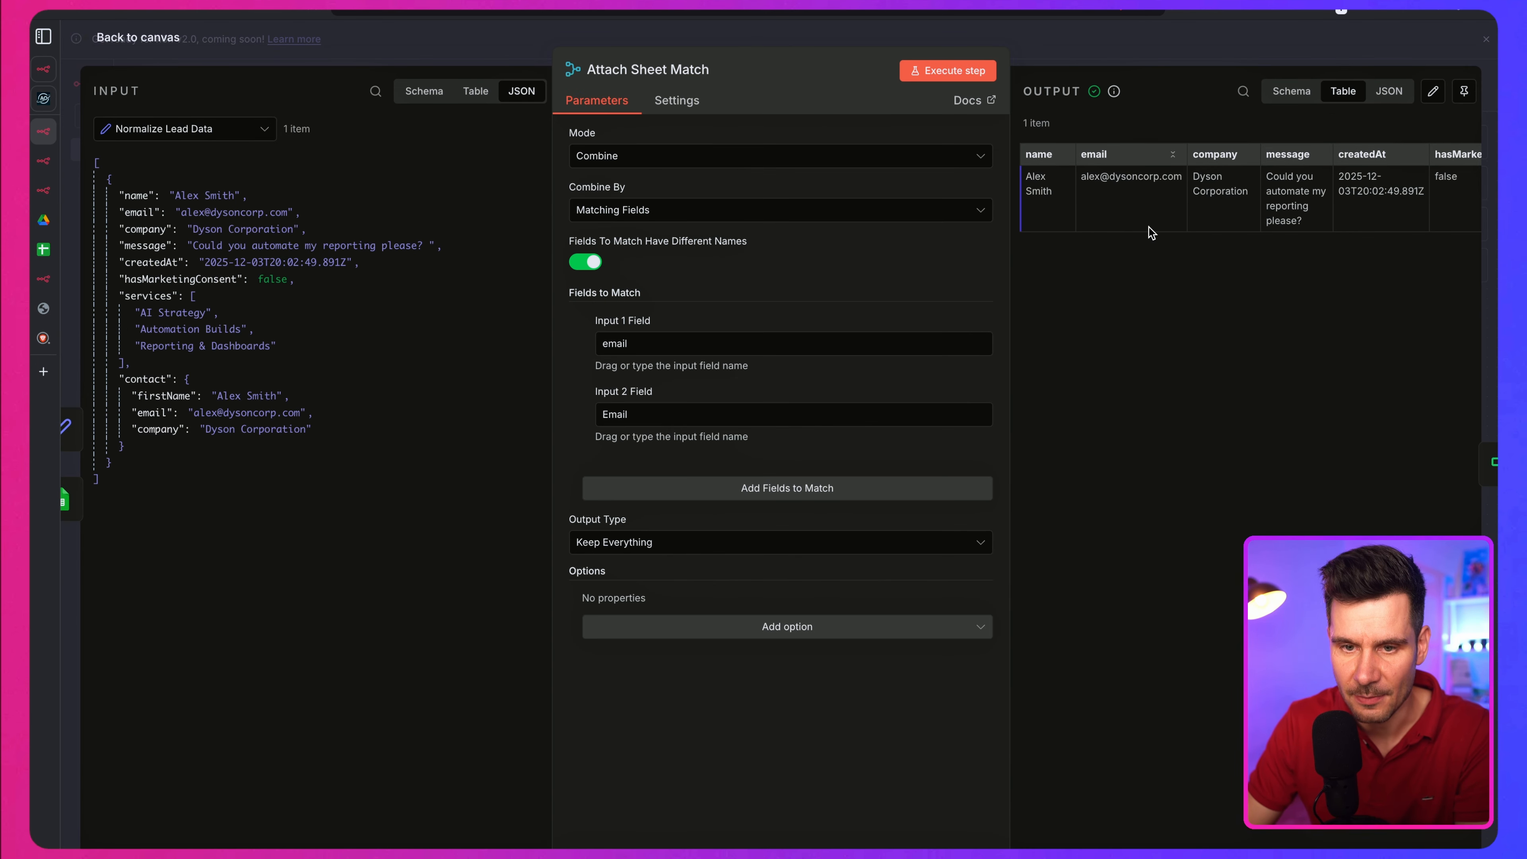
scroll(1228, 222, "right", 10)
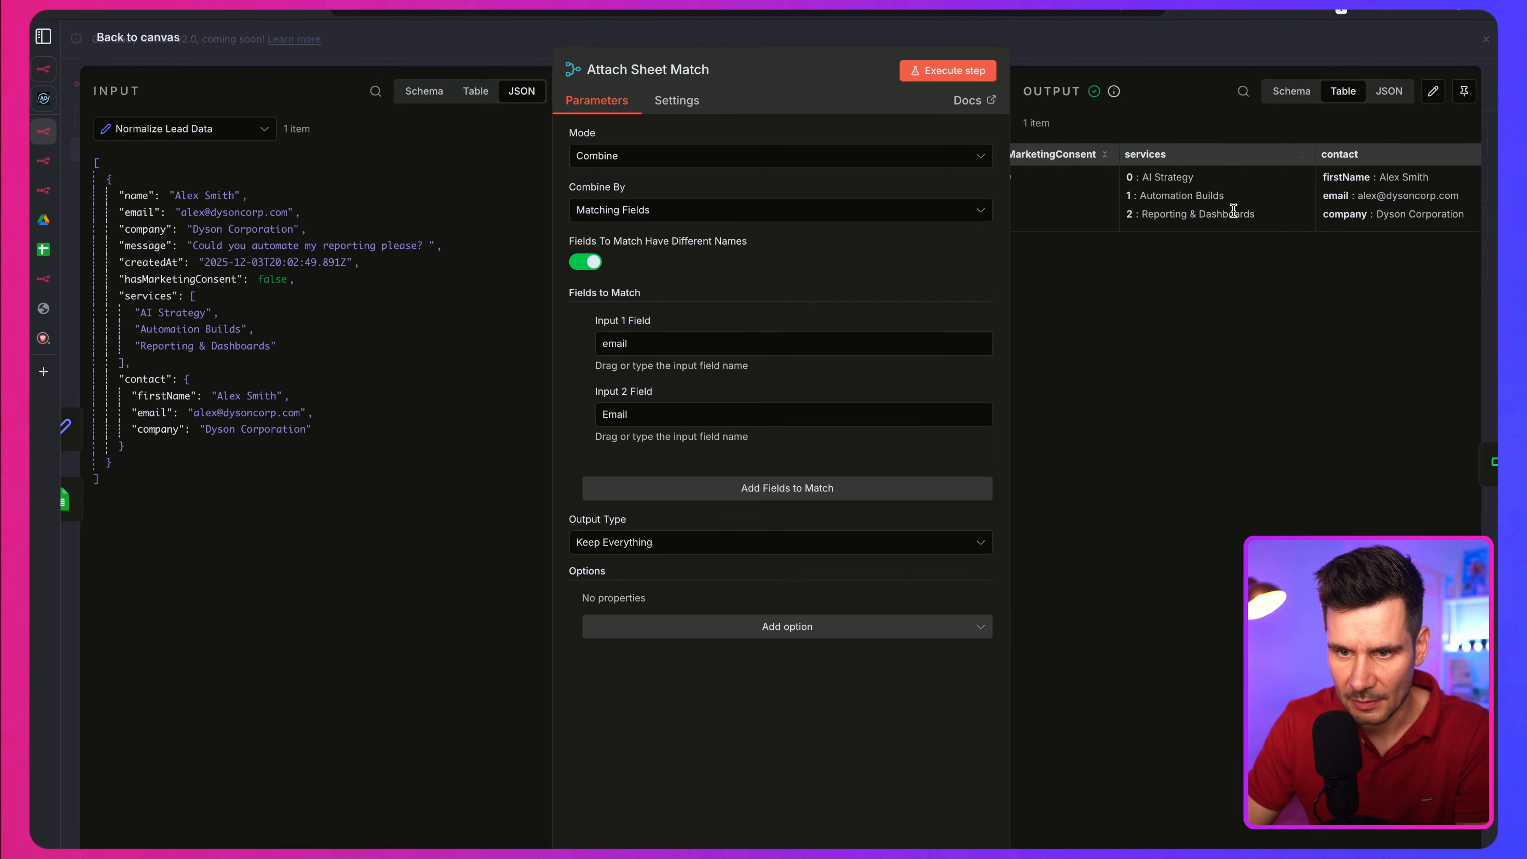
scroll(1228, 222, "right", 3)
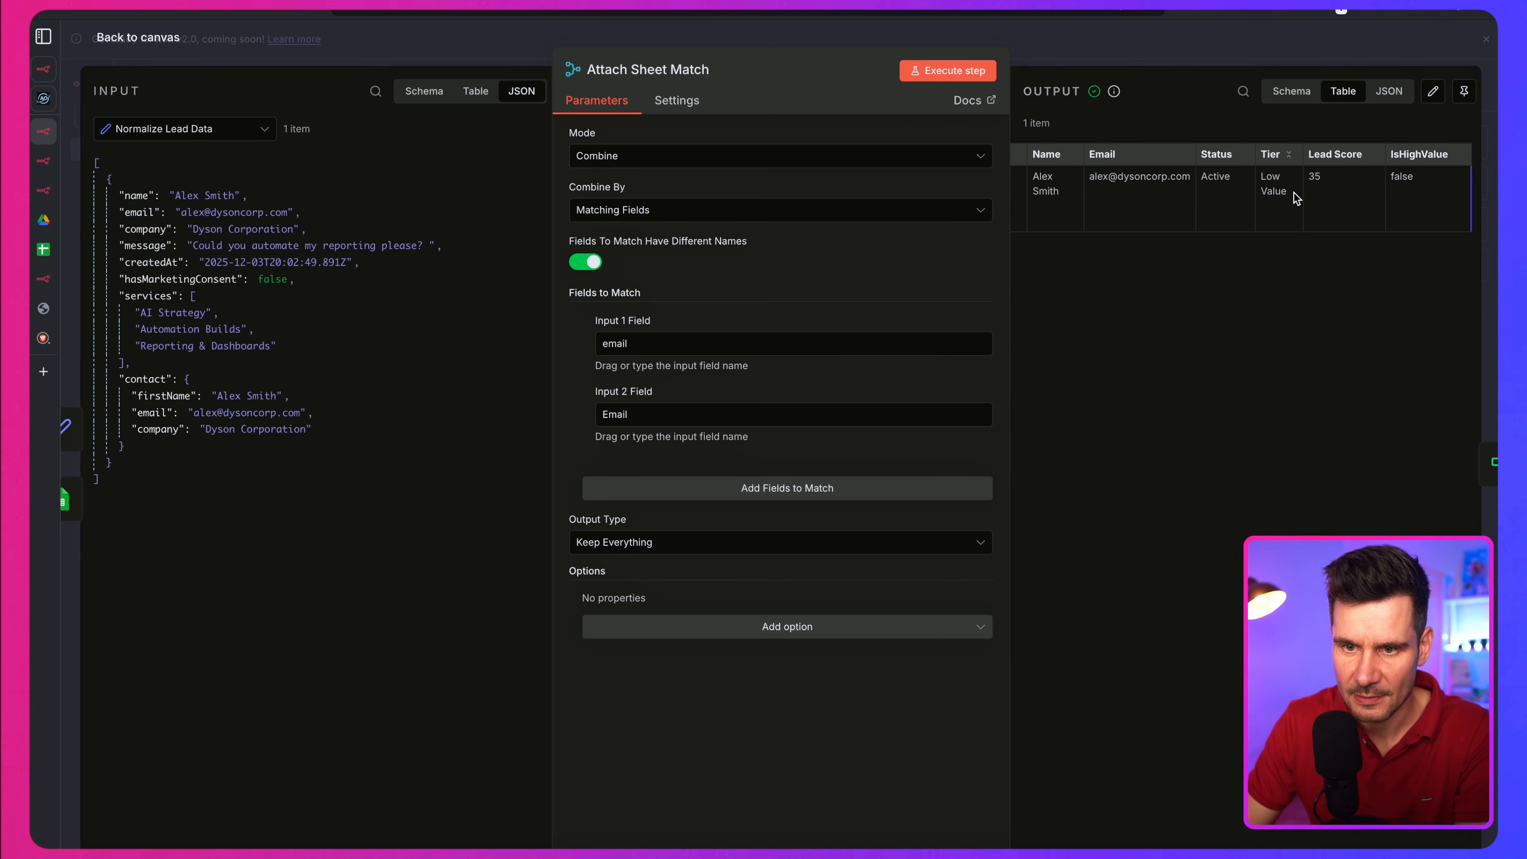
scroll(1135, 204, "left", 8)
scroll(1135, 204, "left", 4)
scroll(1135, 205, "right", 10)
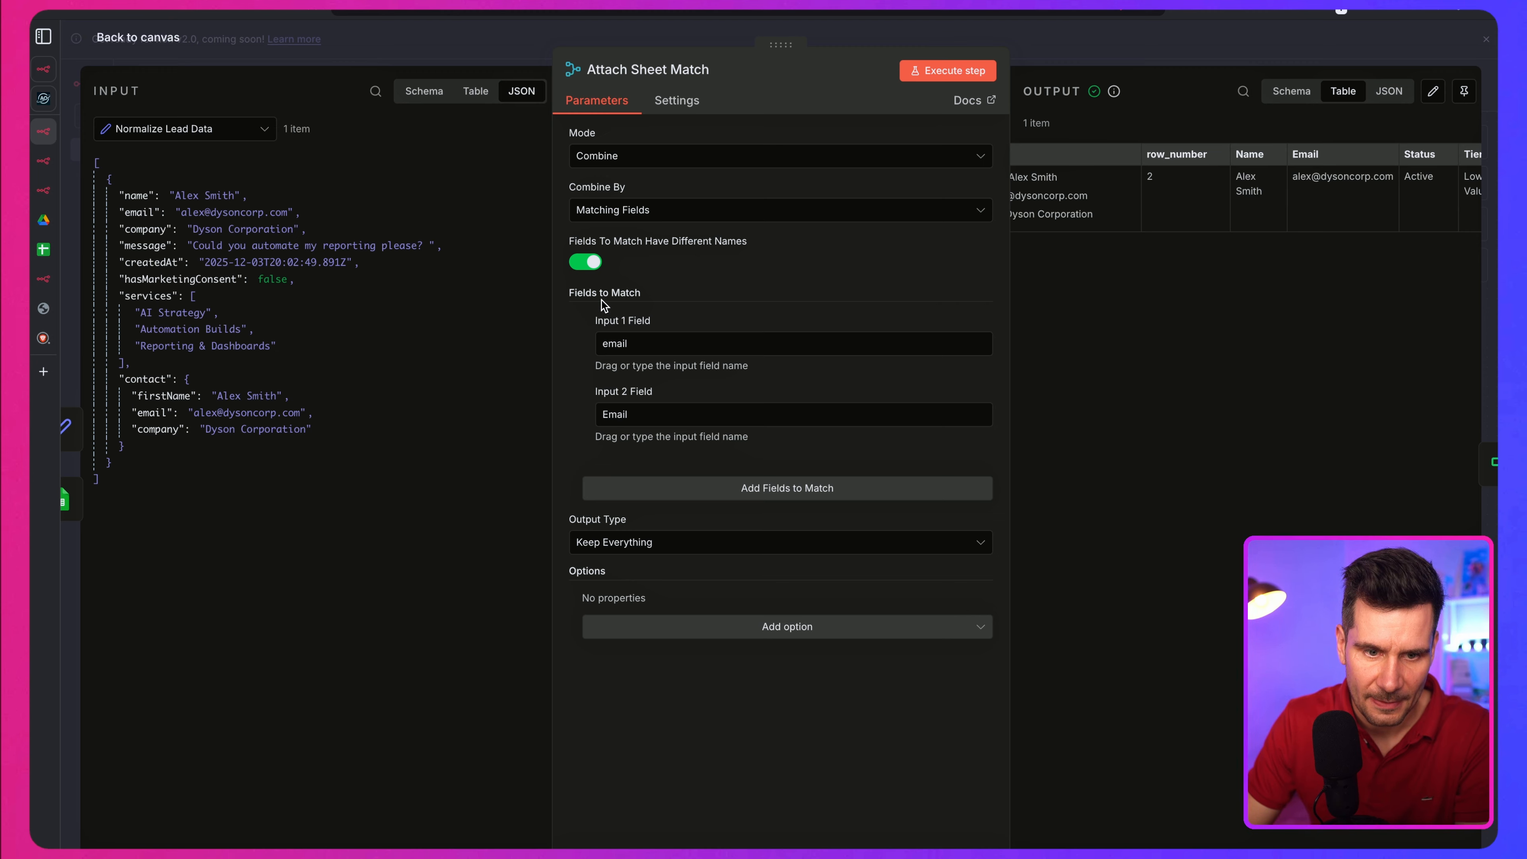
Step: Check the merge mode options, keeping Combine, and inspect the Input 1 and Input 2 match fields
left_click(609, 156)
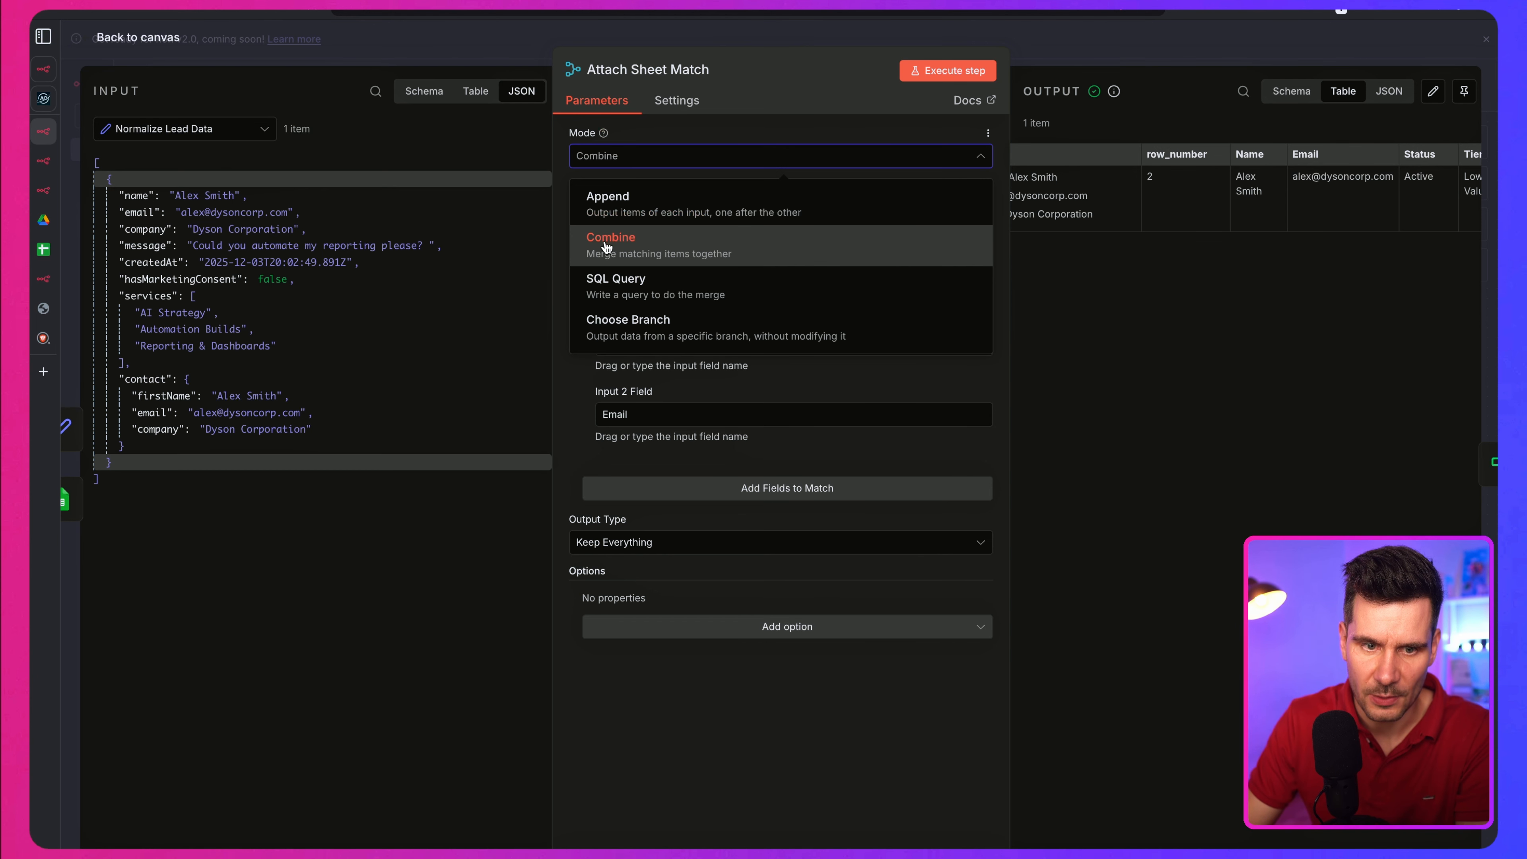
left_click(627, 248)
left_click_drag(659, 347, 594, 345)
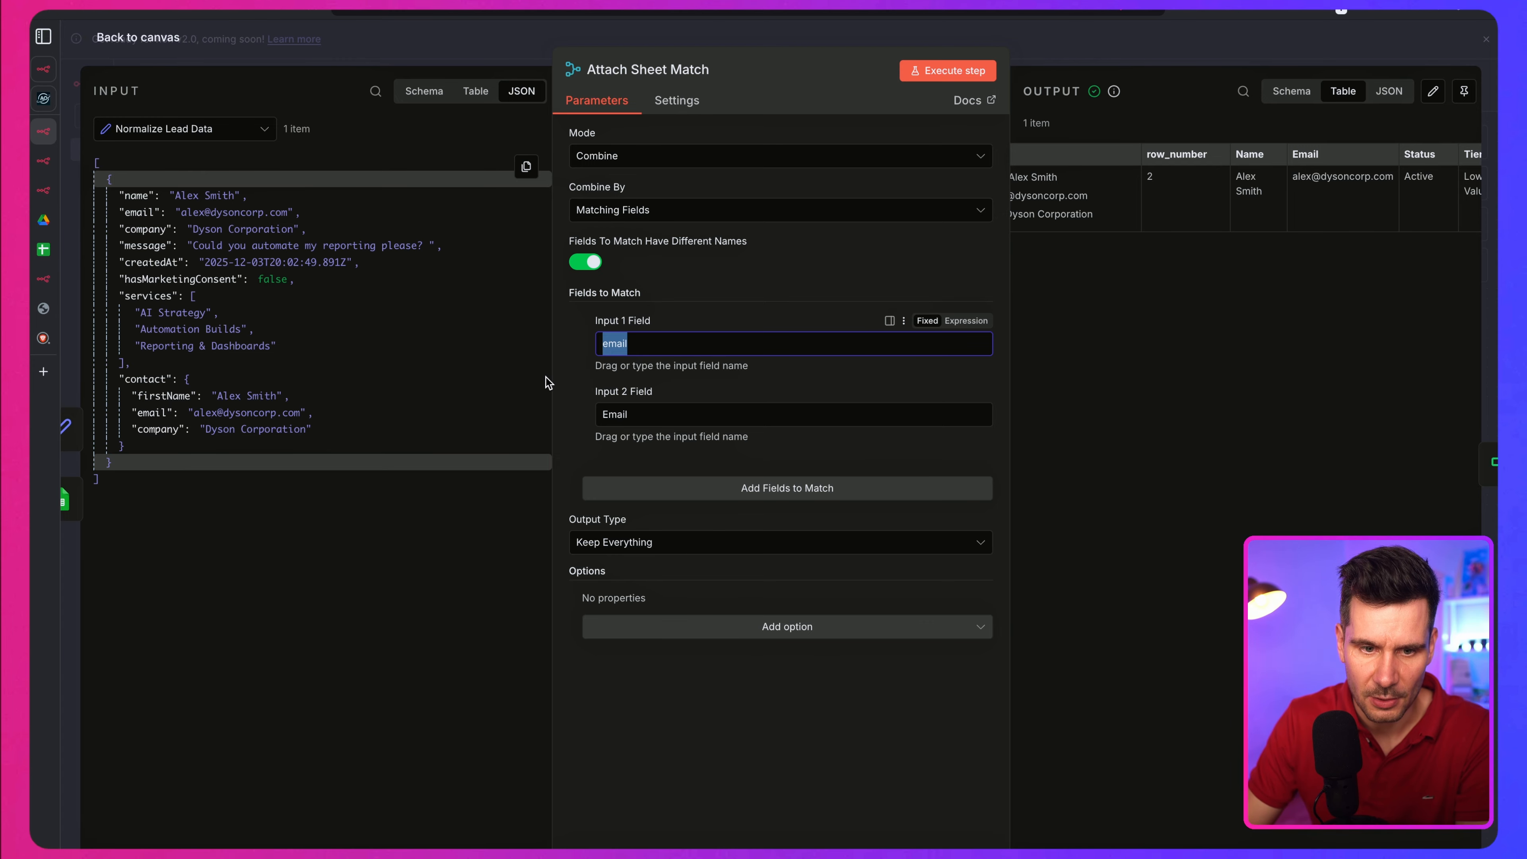
left_click(646, 415)
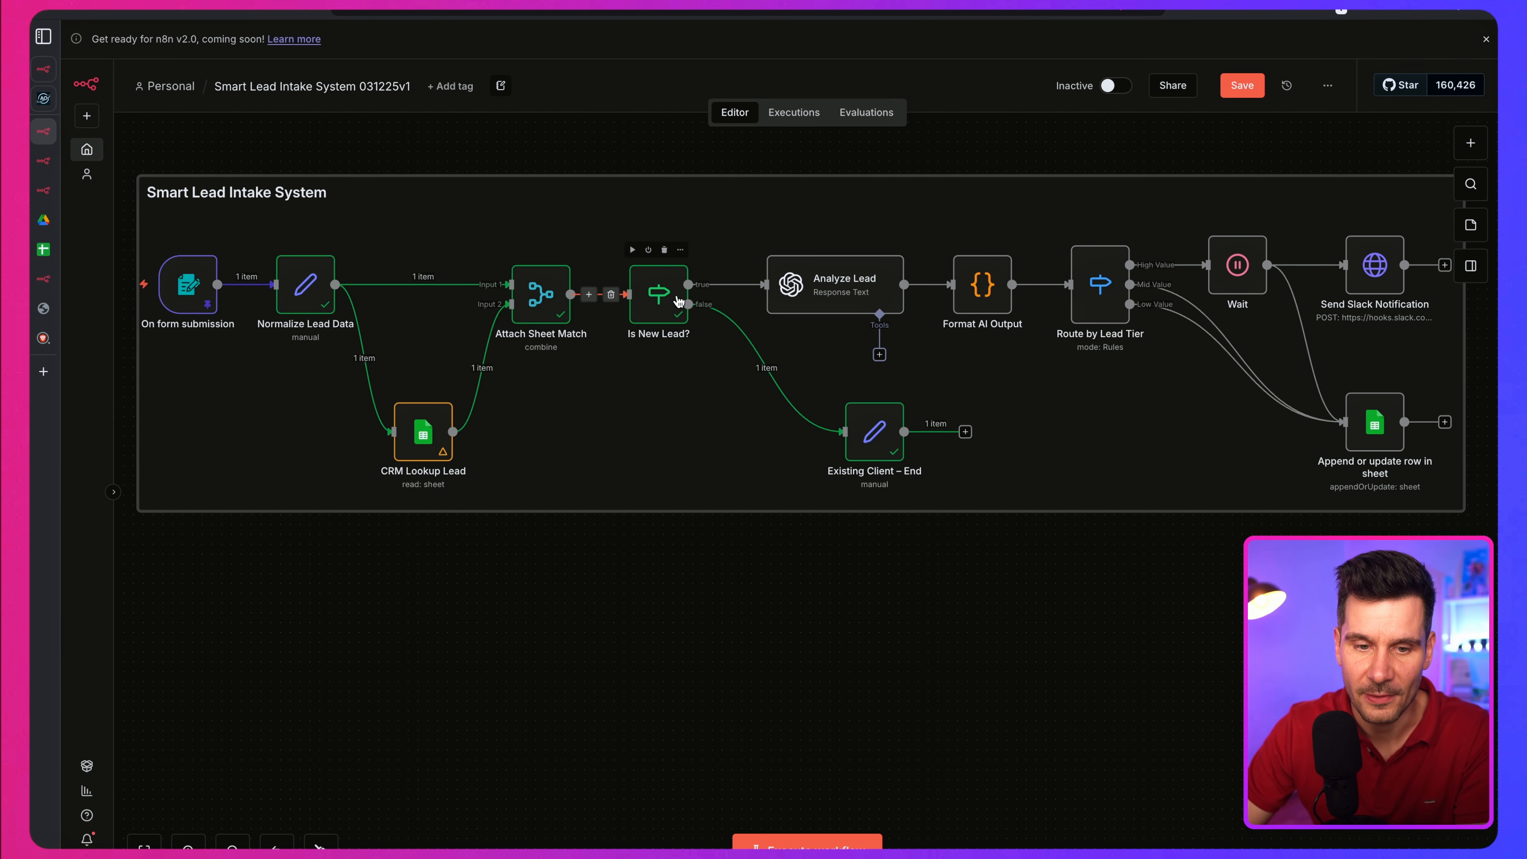
Step: Open the Is New Lead? node, examine its condition that Status is empty, and return to the canvas
left_click(657, 308)
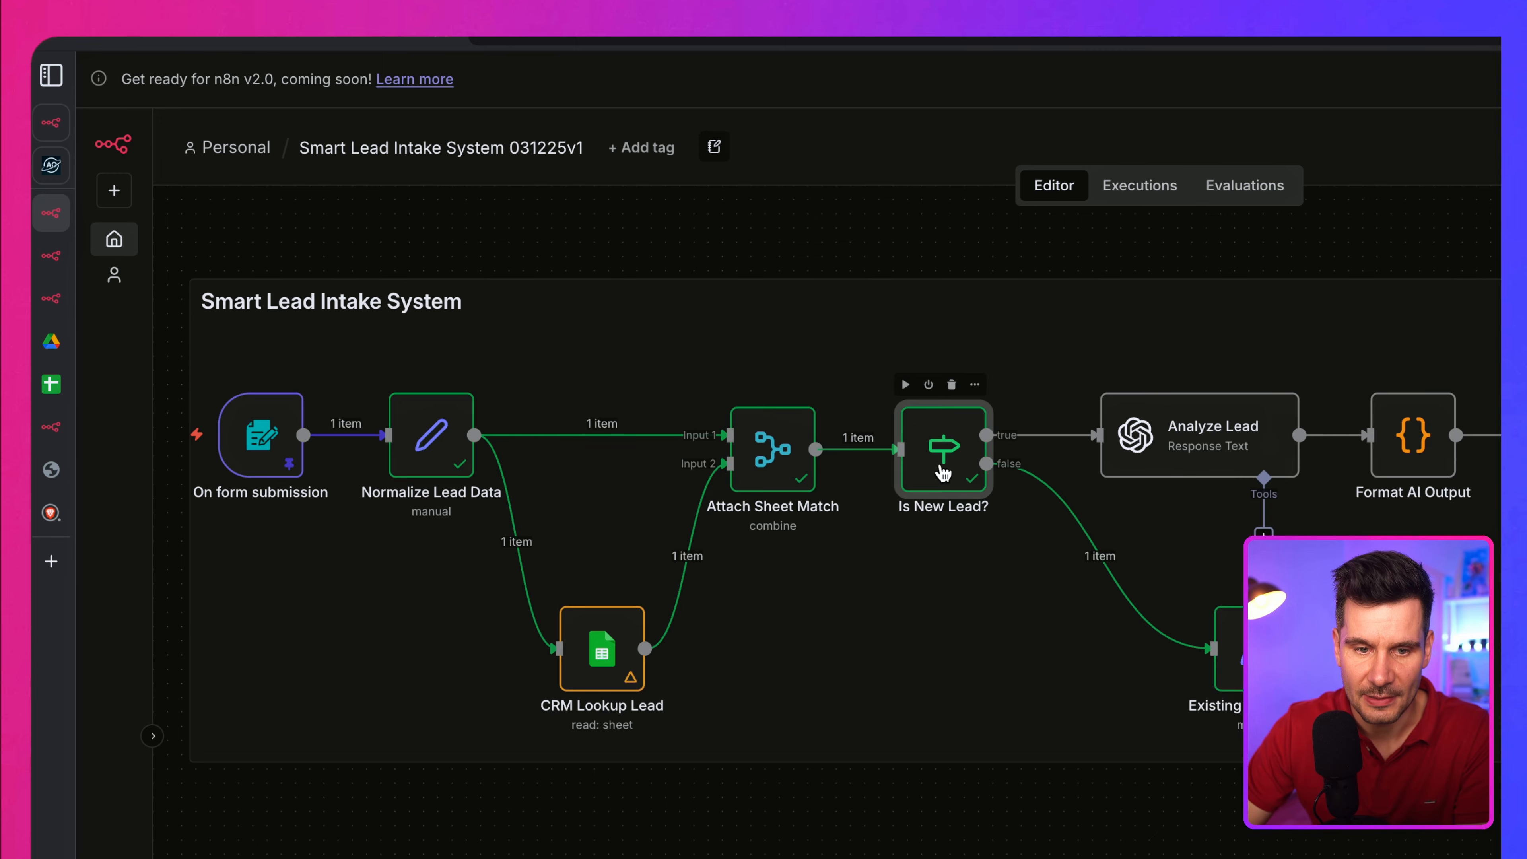
double_click(942, 473)
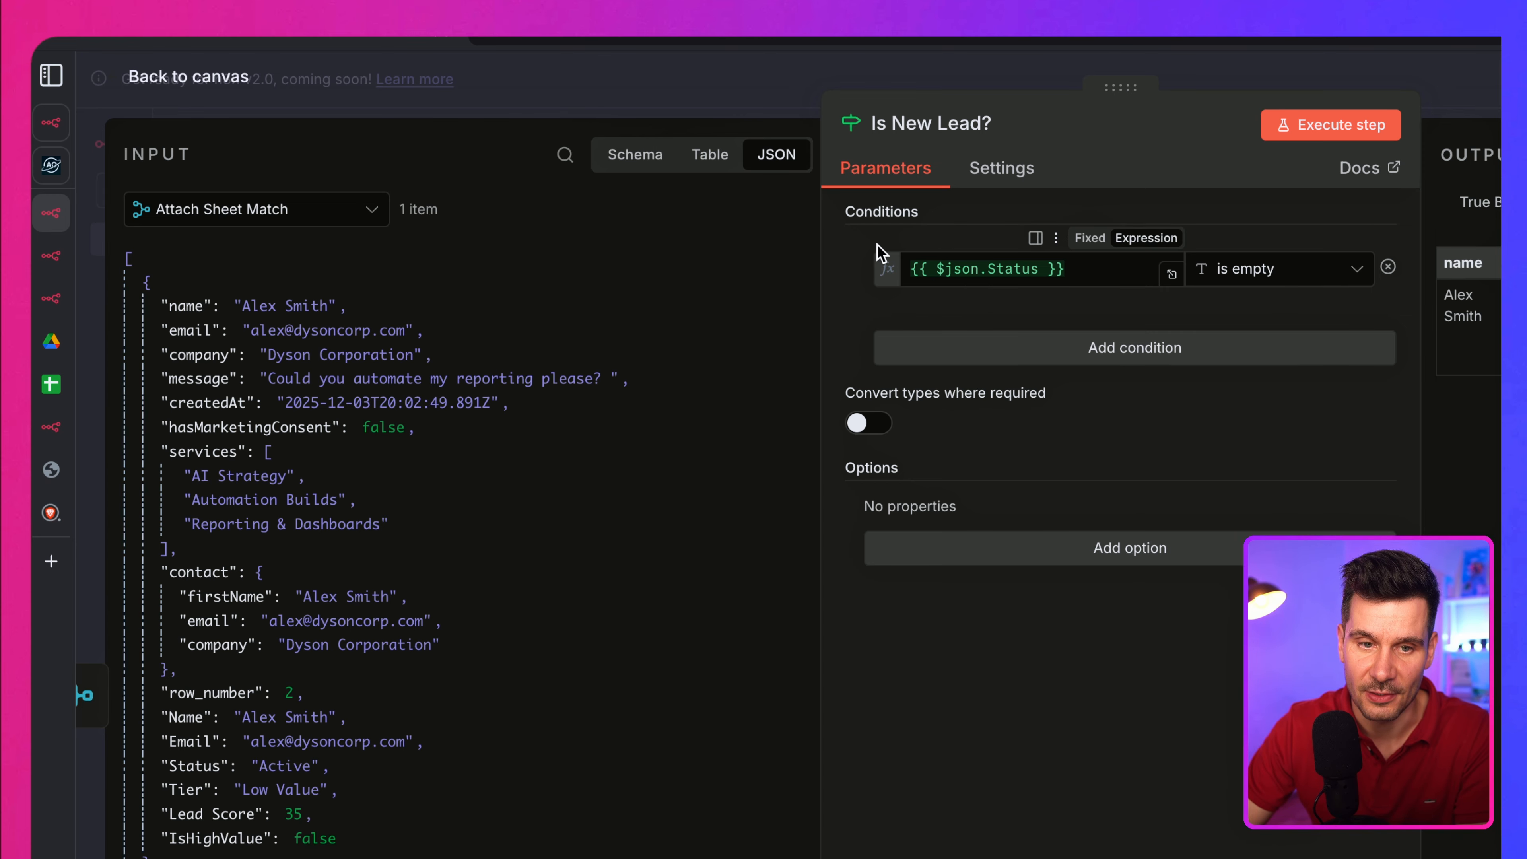
left_click_drag(909, 269, 1054, 269)
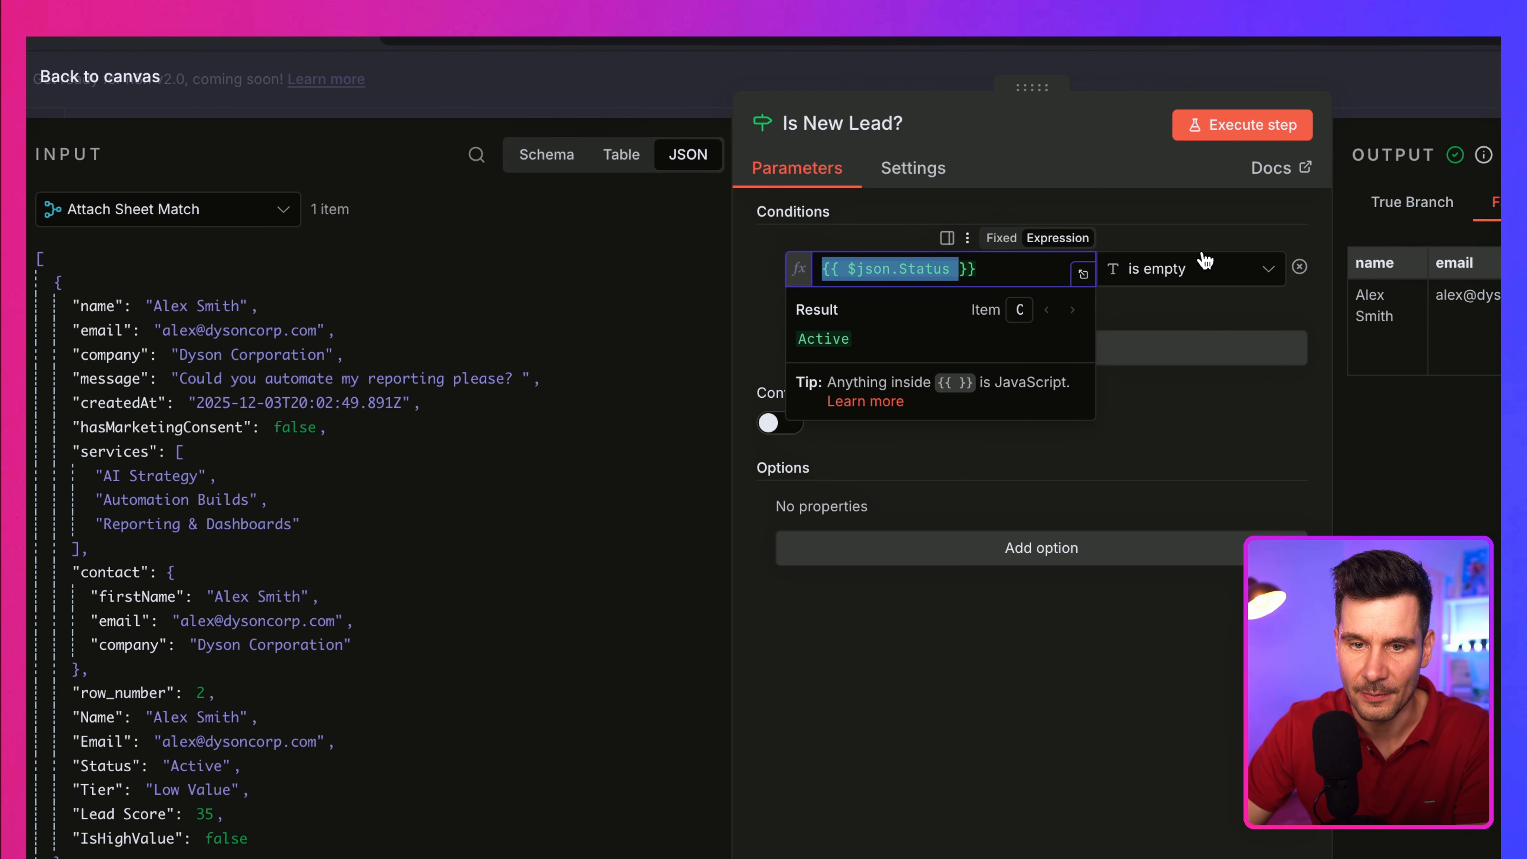
left_click(1292, 242)
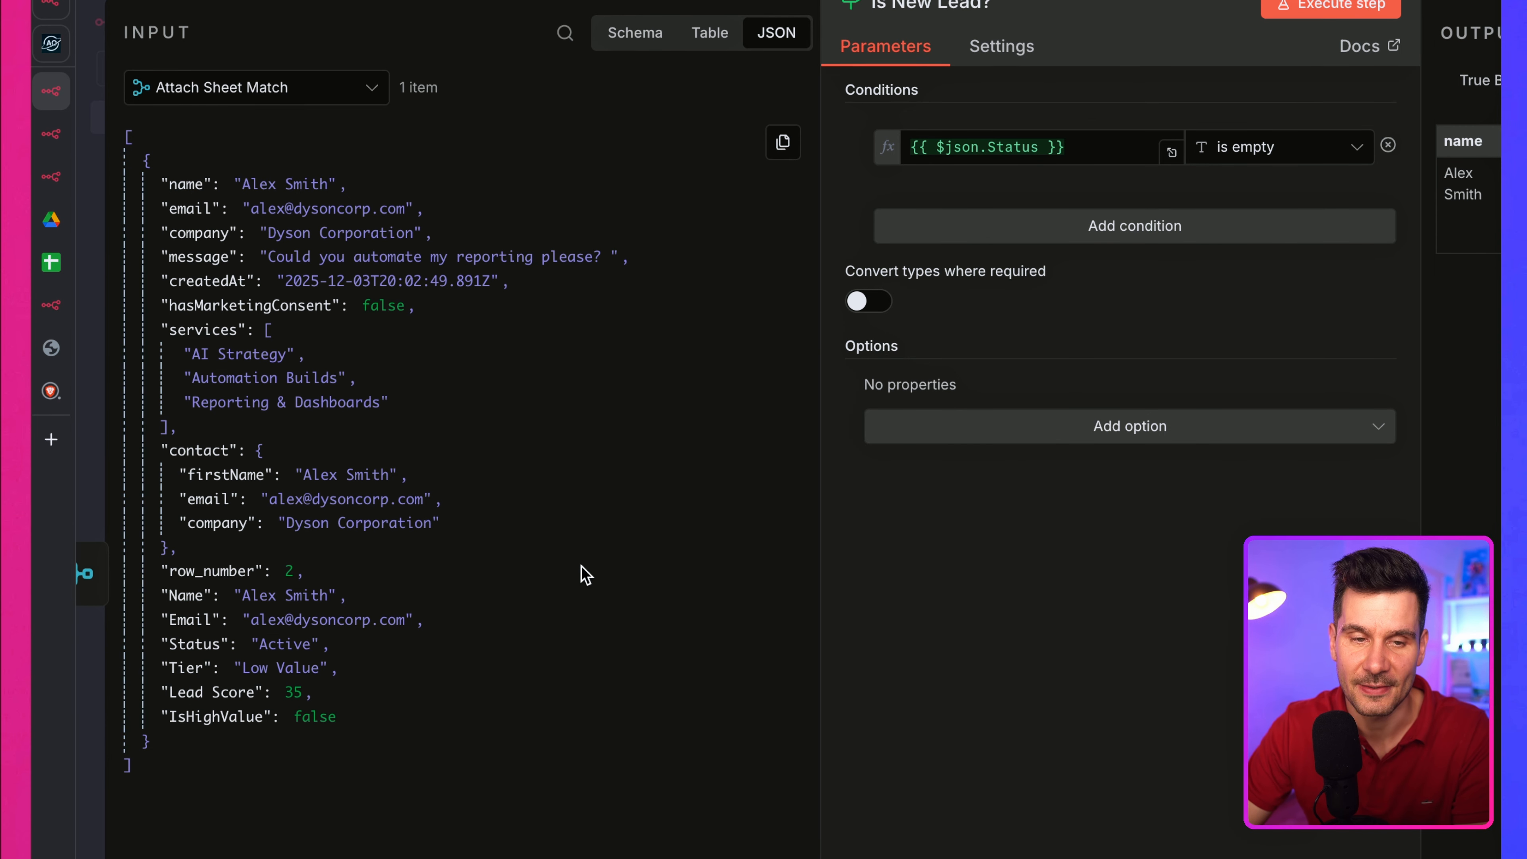
left_click(204, 54)
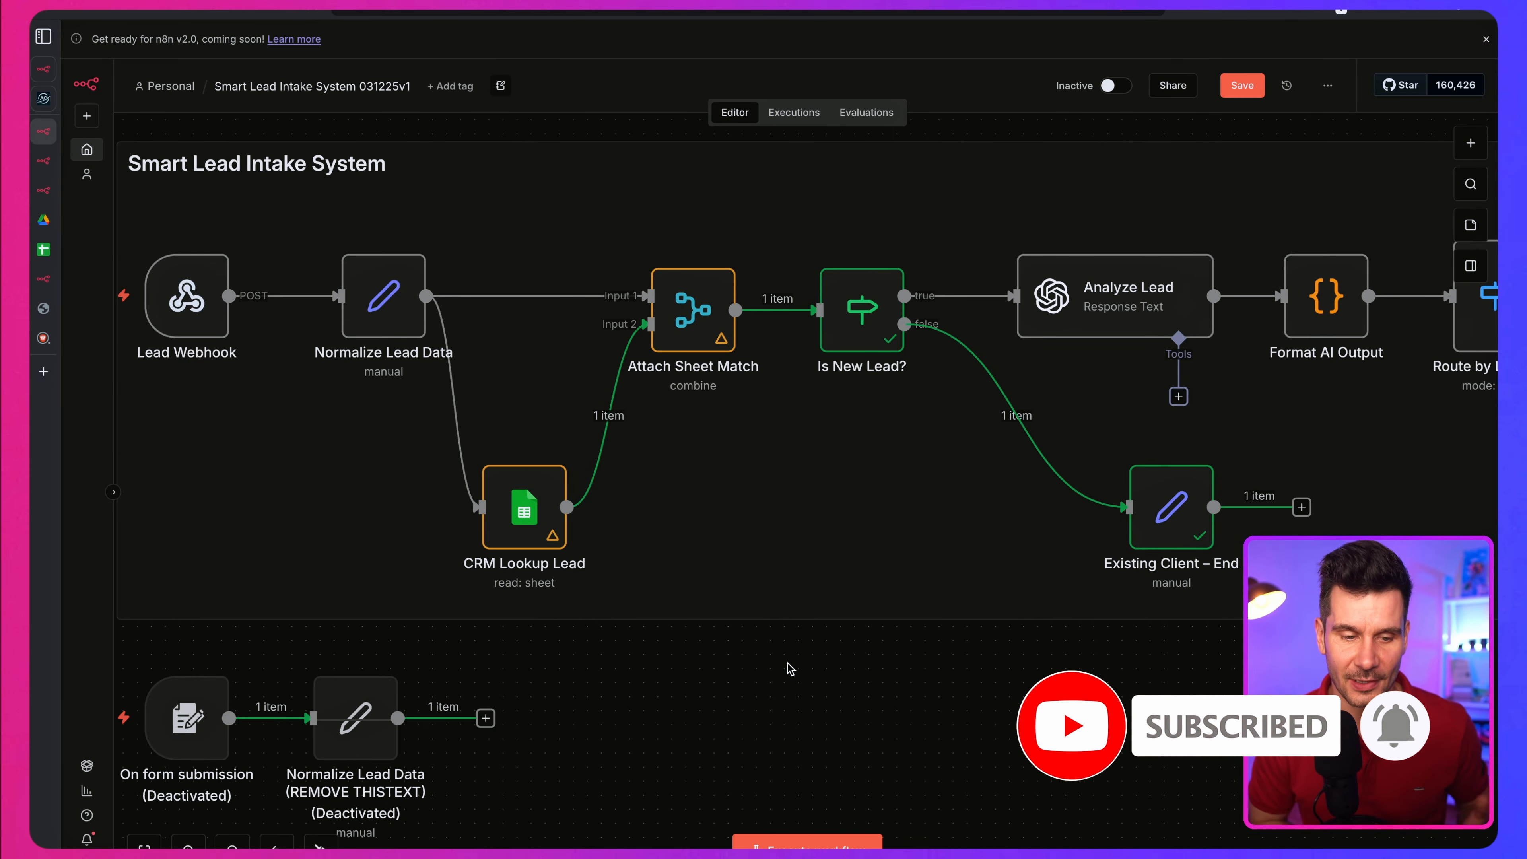
Step: Start listening for a test event on the Lead Webhook node and send the prepared smart-lead-intake POST request from Postman
mouse_move(201, 312)
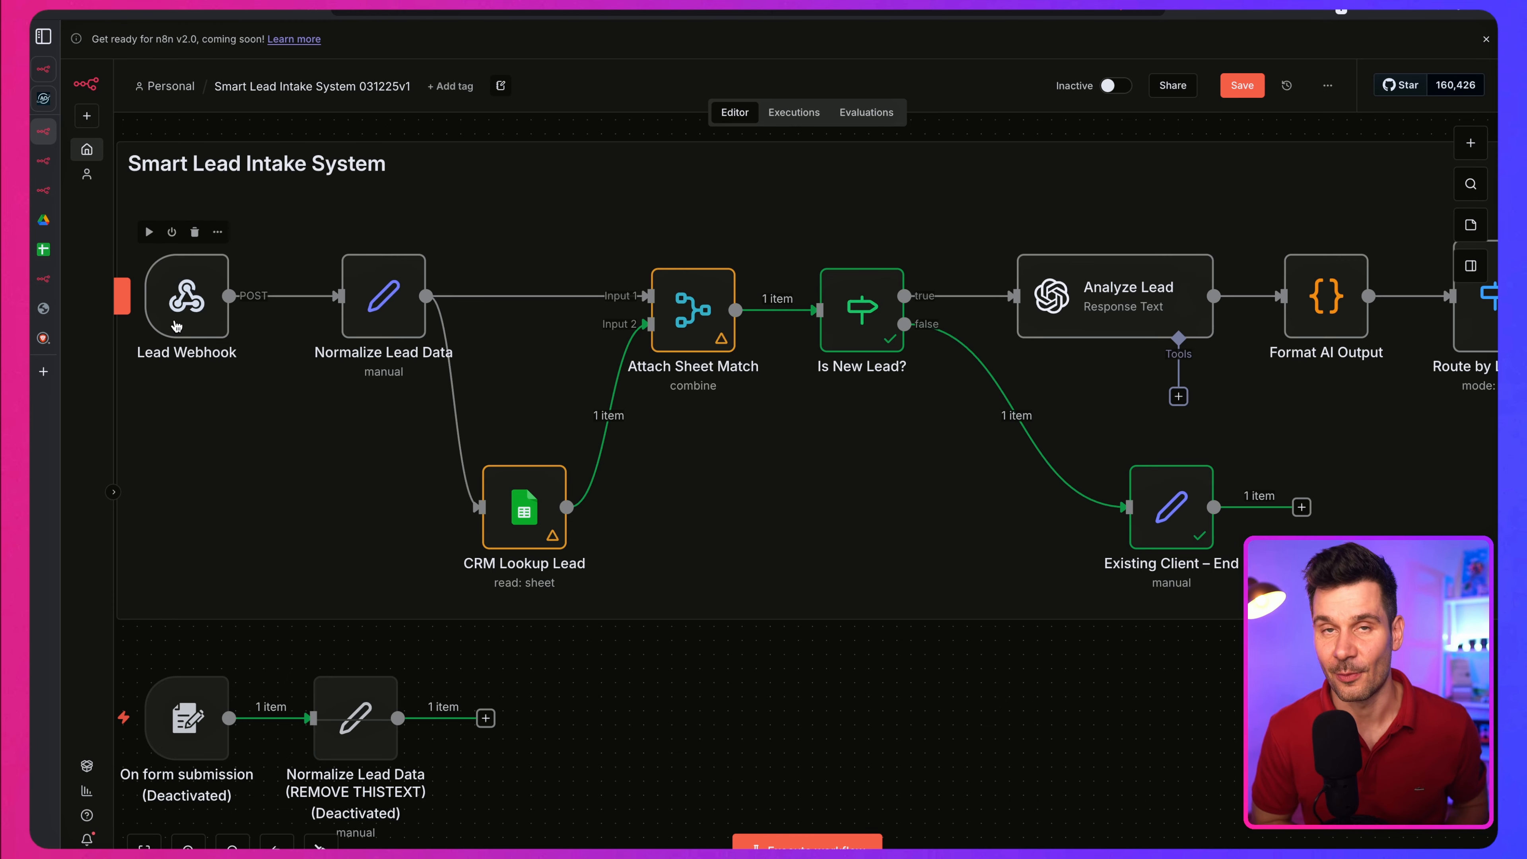
scroll(175, 325, "down", 1)
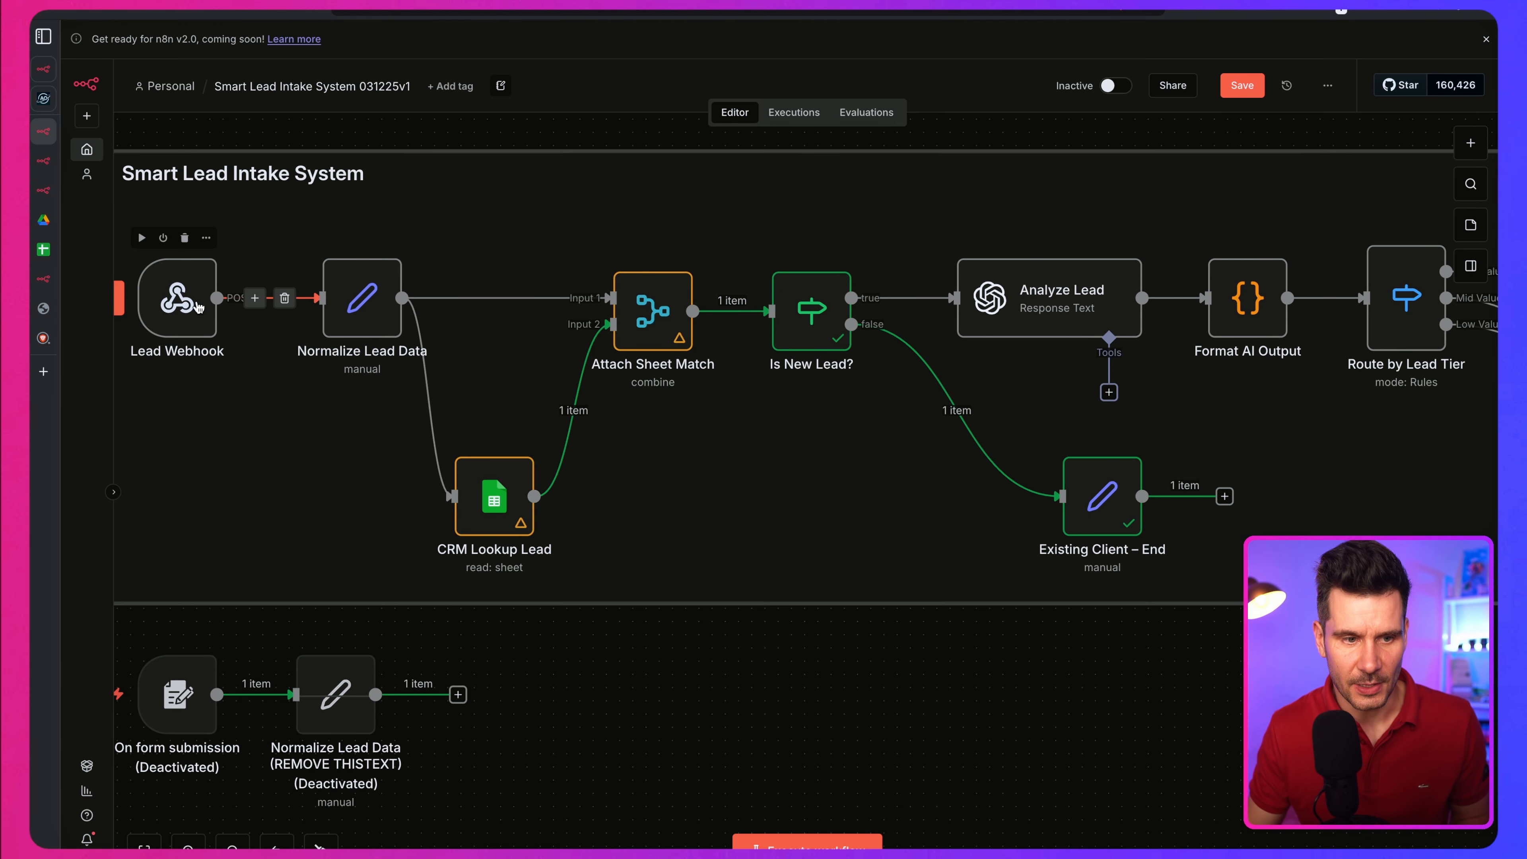
double_click(171, 305)
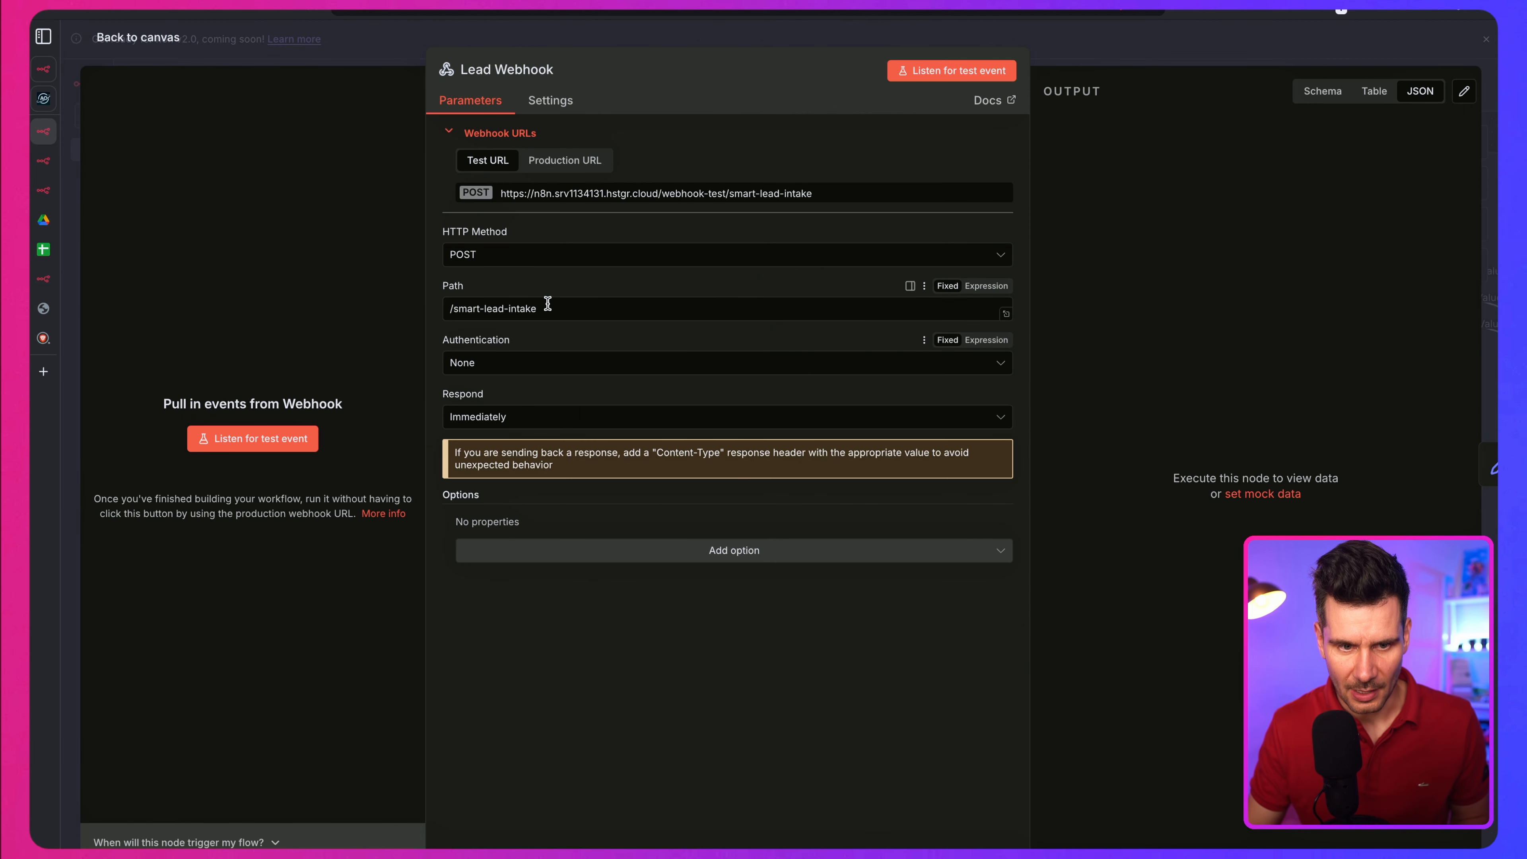
left_click(242, 445)
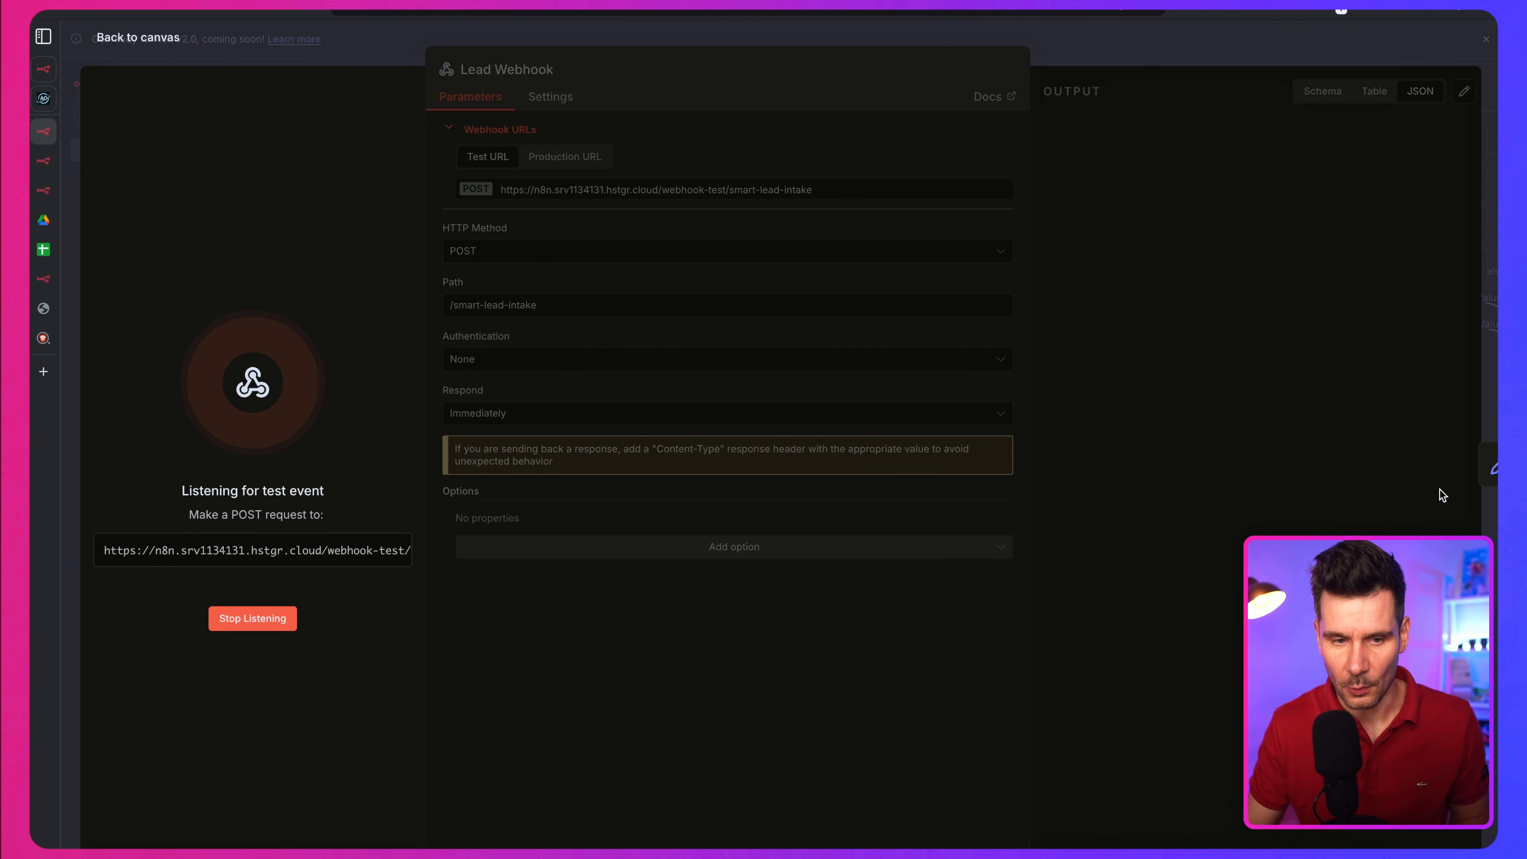
left_click(1475, 475)
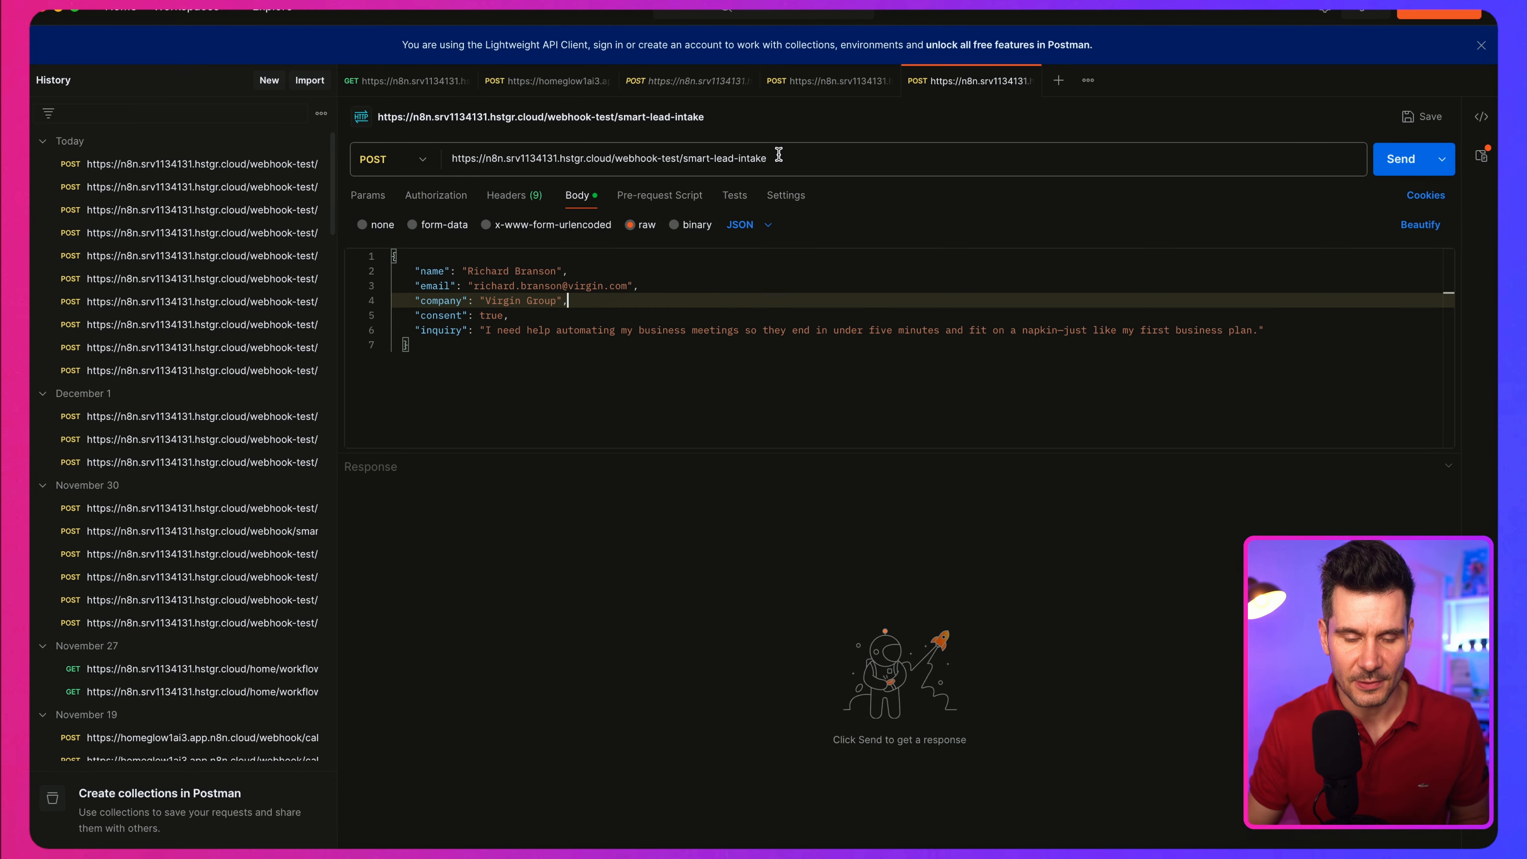
left_click(1401, 159)
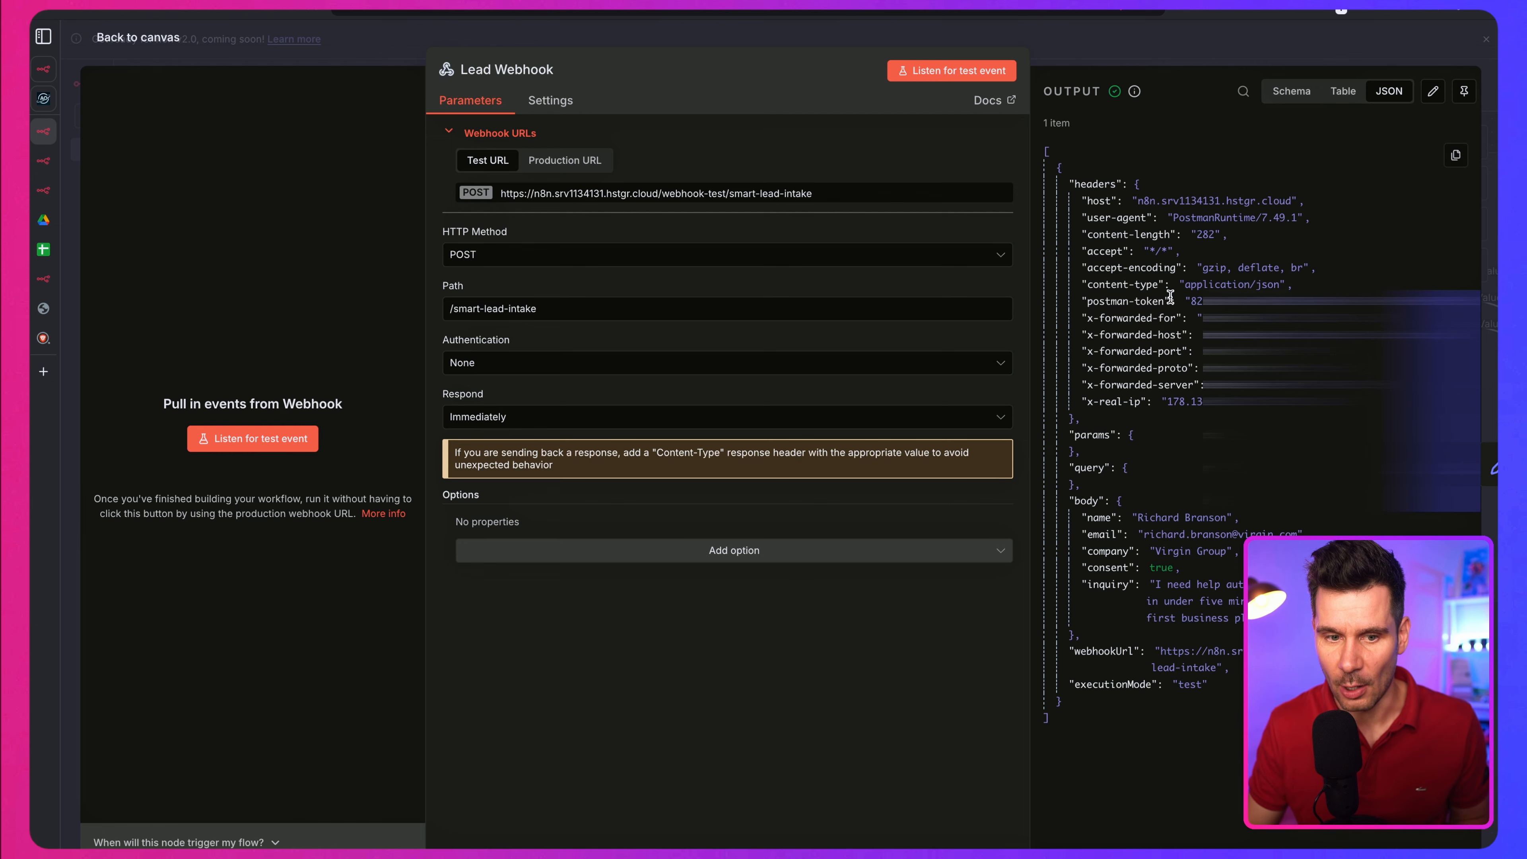
Step: Pin the Lead Webhook's received output data and return to the canvas with the whole workflow in view
left_click(1465, 96)
key("Escape")
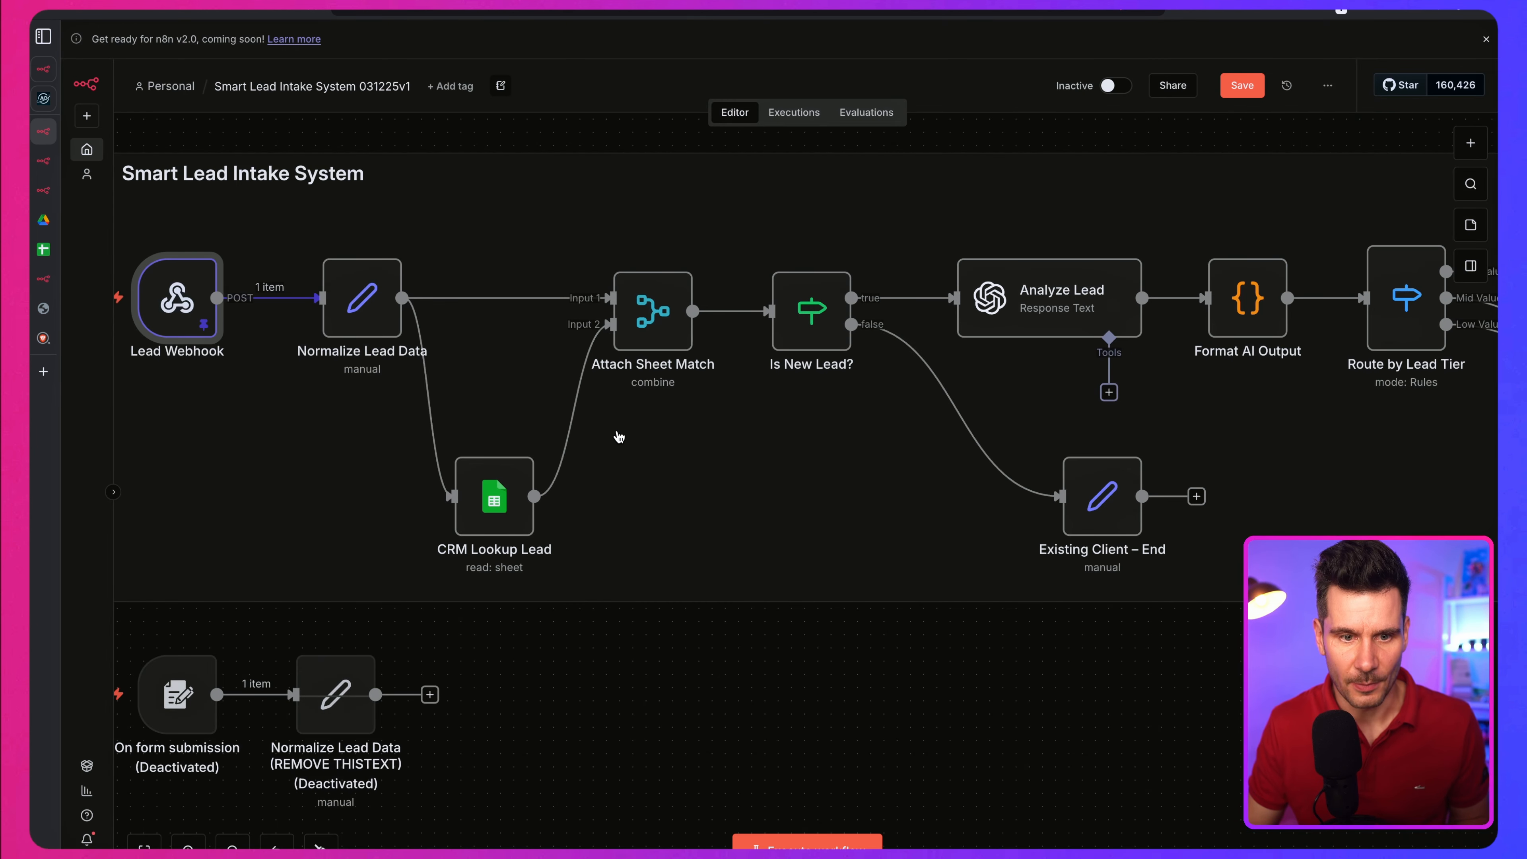
key("1")
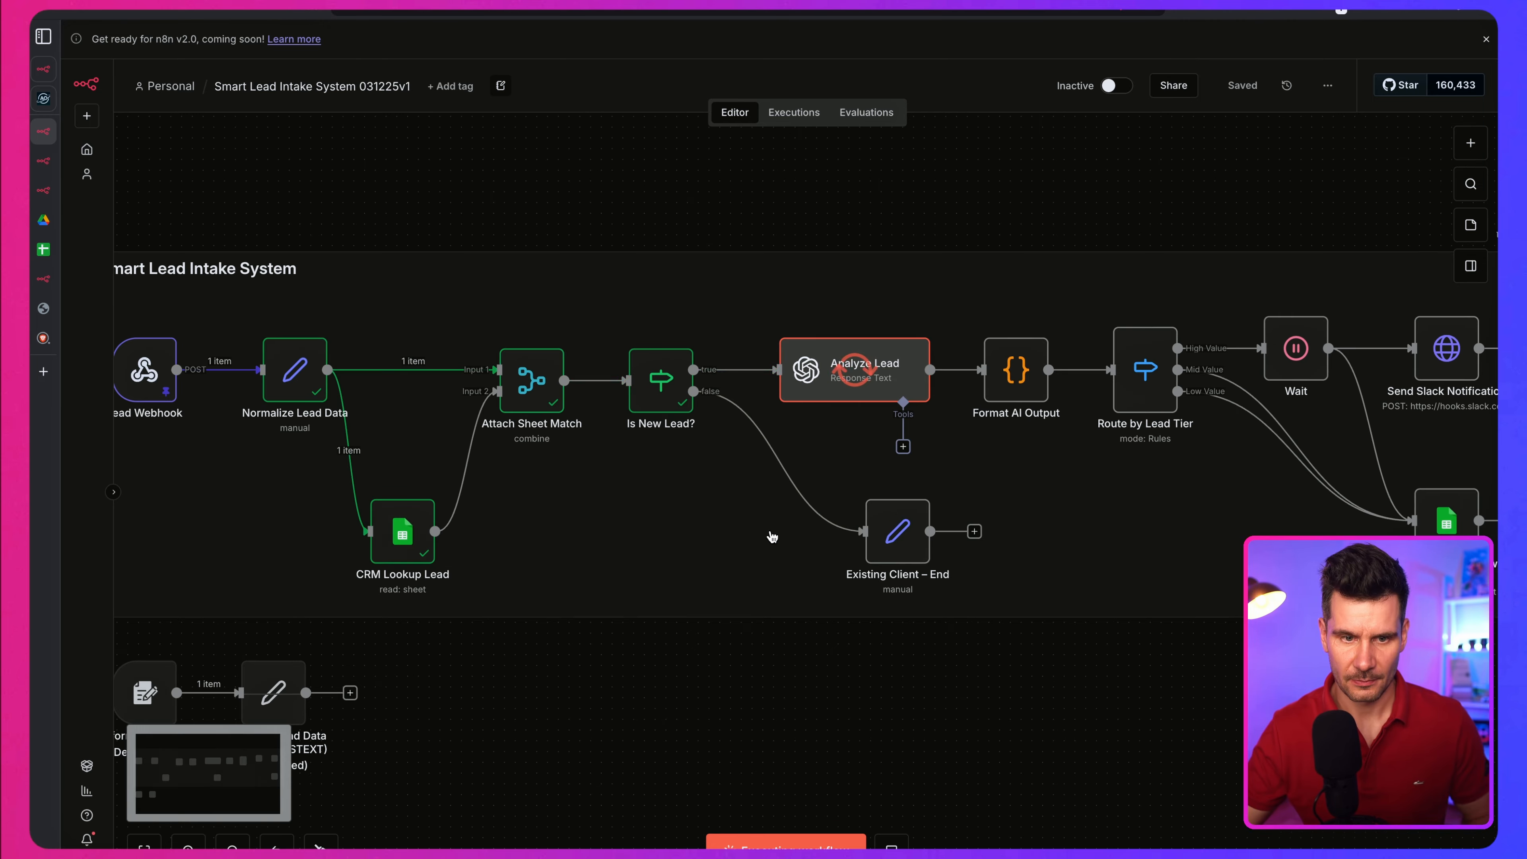
Step: Examine the executed path across the workflow, from the Slack and sheet update nodes back to the Lead Webhook
scroll(773, 537, "right", 5)
scroll(1033, 450, "up", 1)
scroll(1032, 450, "right", 1)
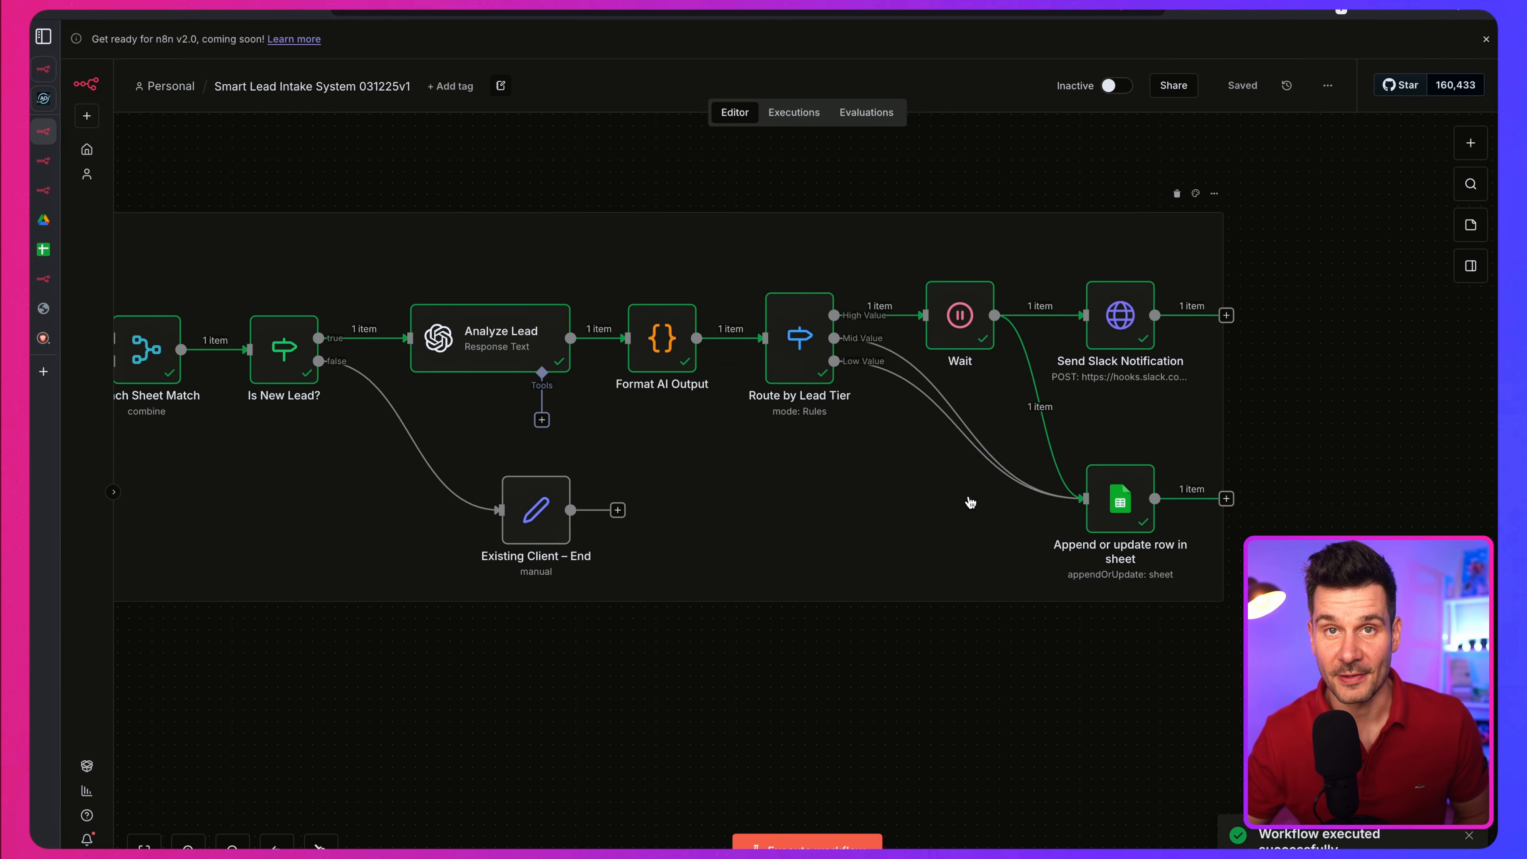
scroll(969, 501, "up", 1)
scroll(968, 503, "left", 5)
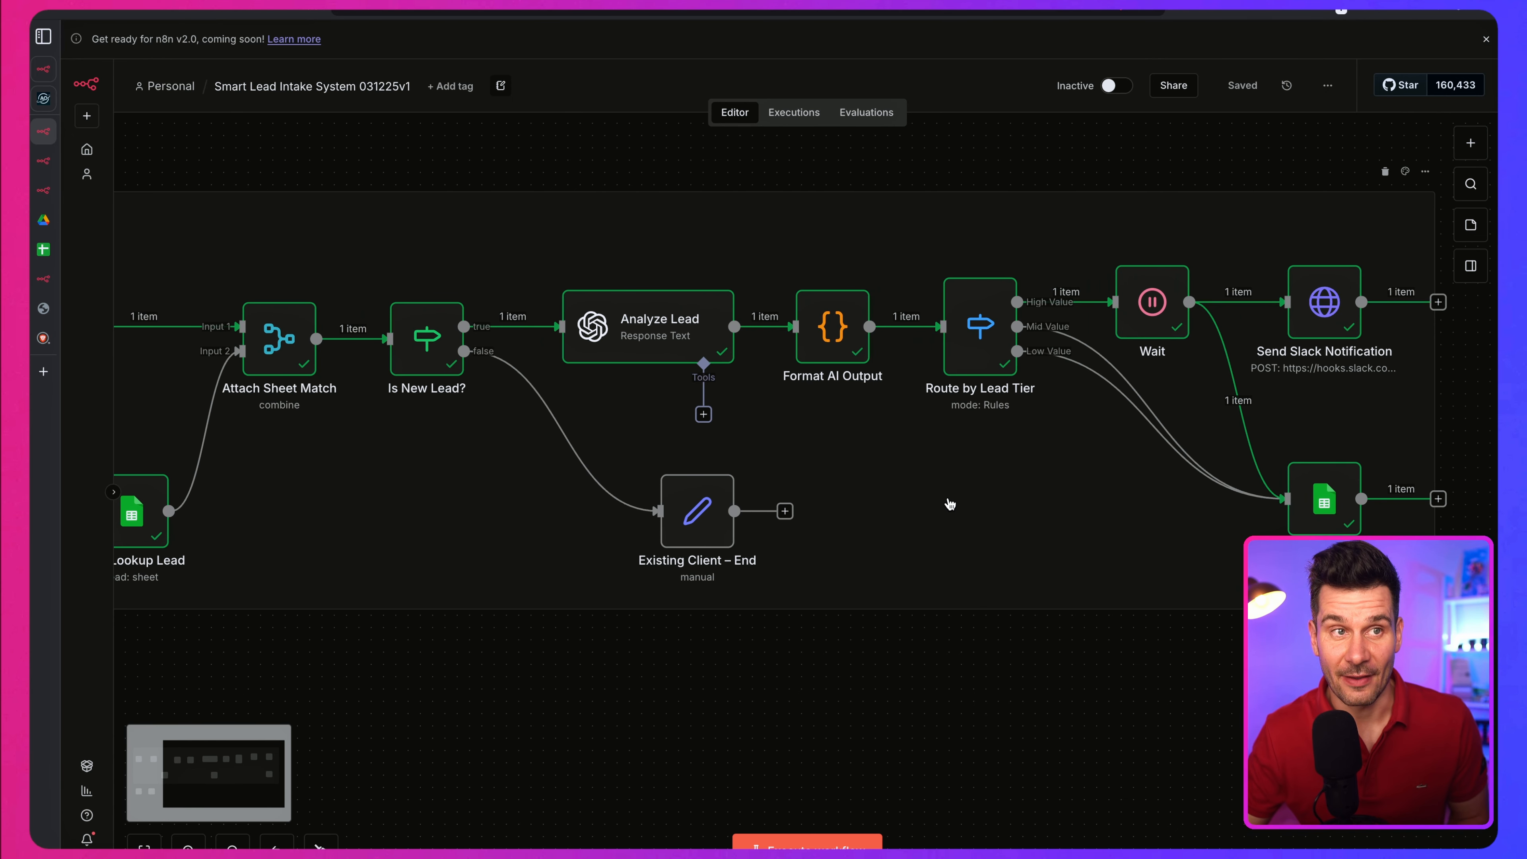
scroll(941, 503, "left", 6)
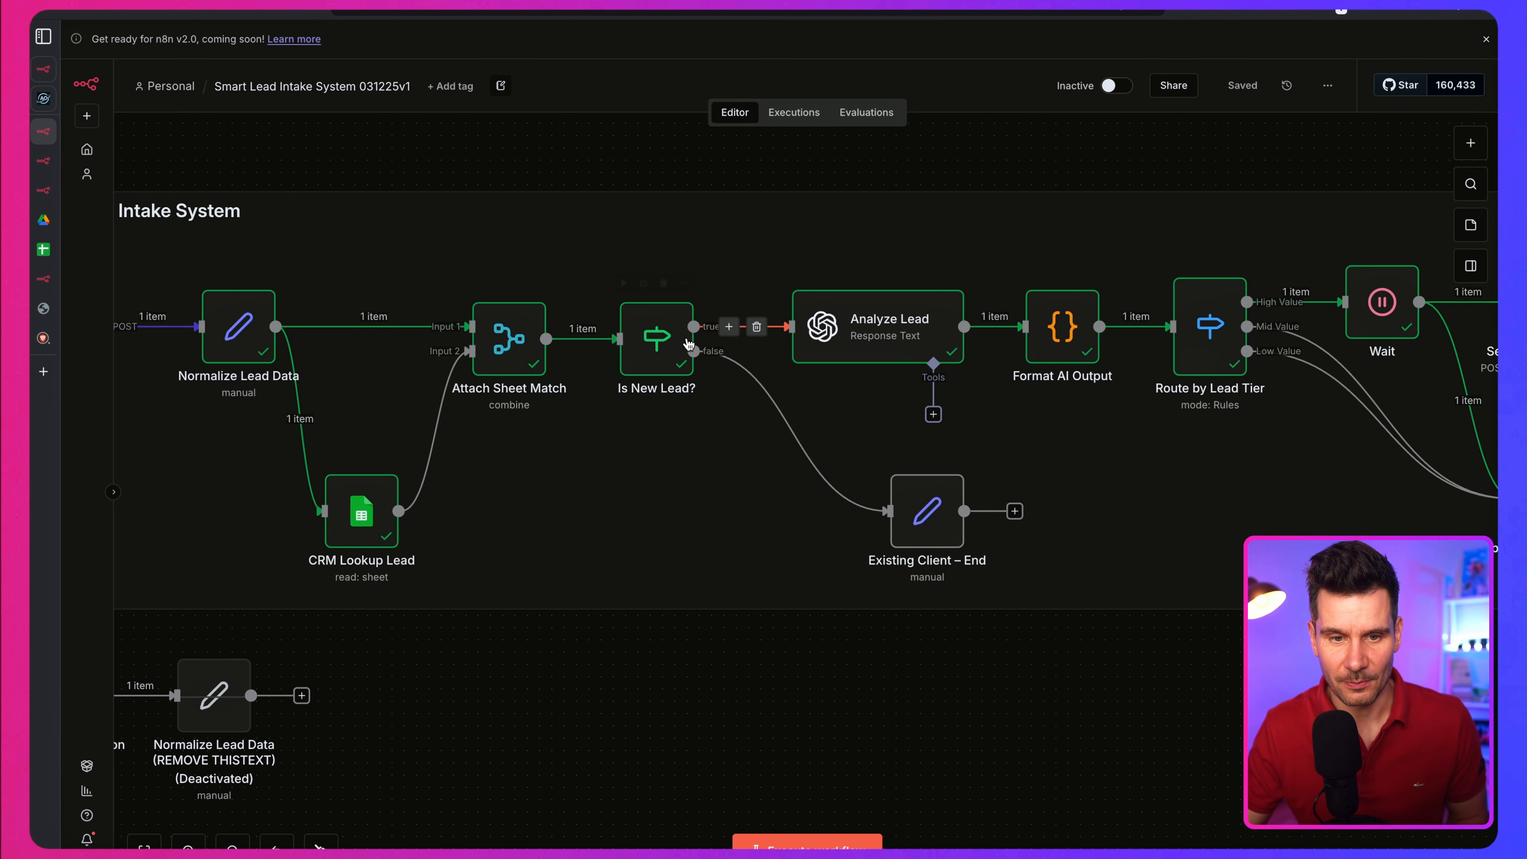
scroll(529, 349, "left", 2)
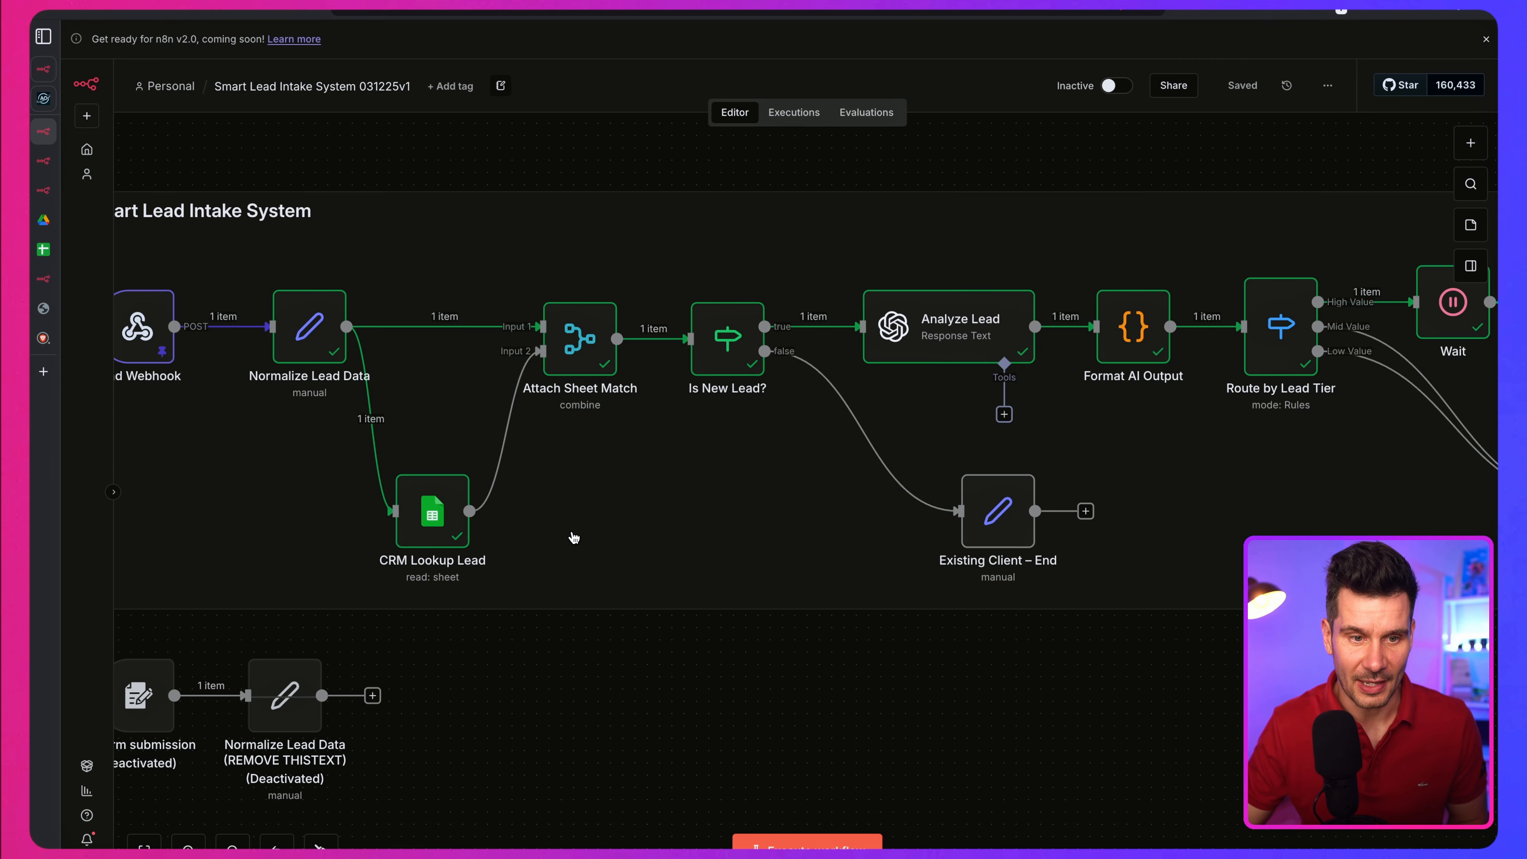
scroll(569, 505, "up", 1)
scroll(569, 506, "left", 3)
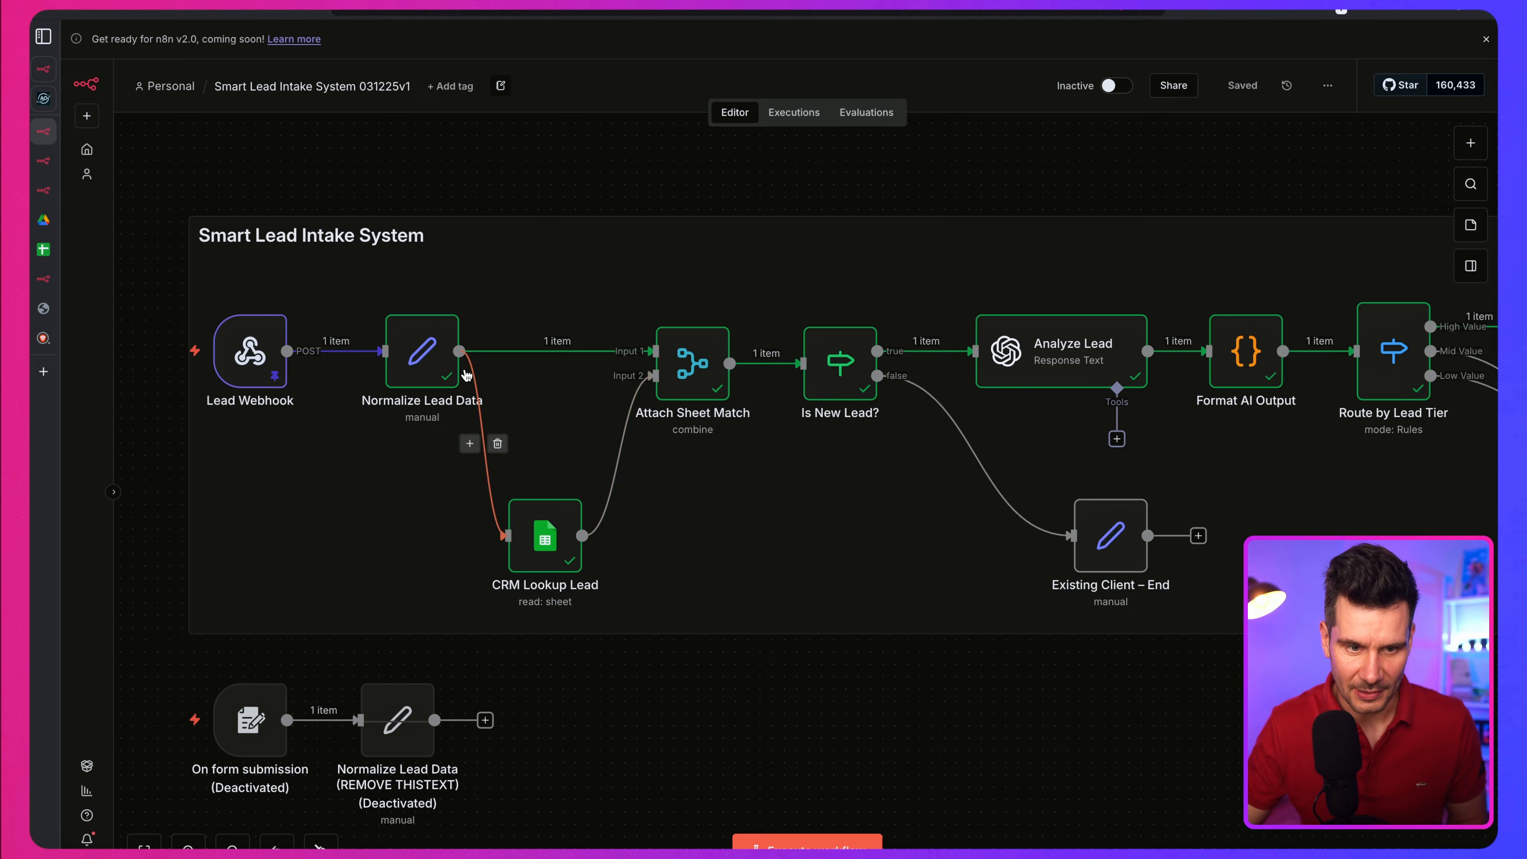
Step: Inspect the CRM Lookup Lead email filter and output, then the Is New Lead? node's condition and branches, returning to the canvas
double_click(555, 550)
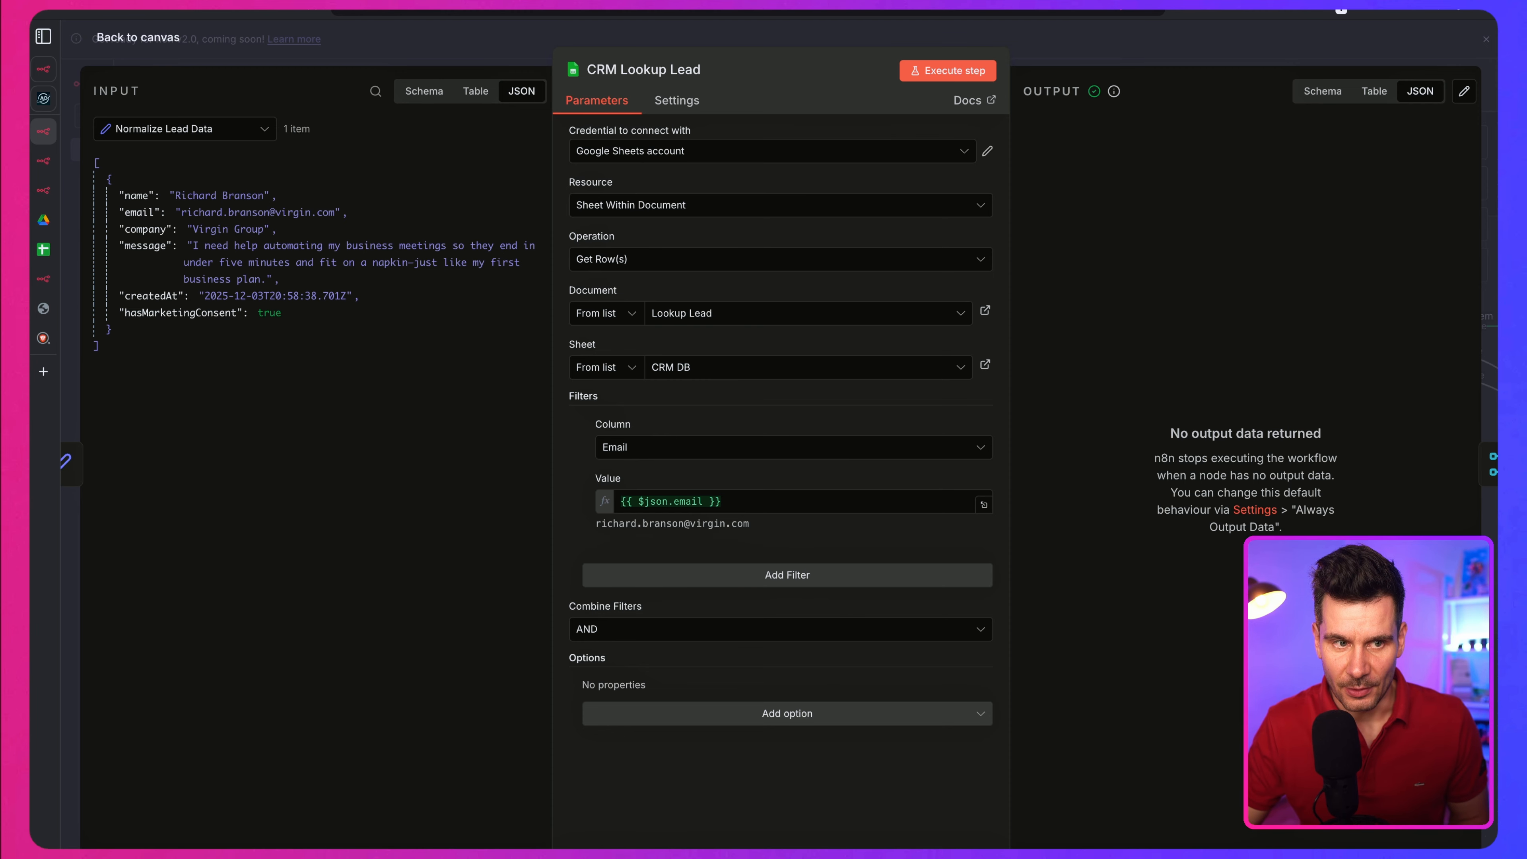
left_click(131, 38)
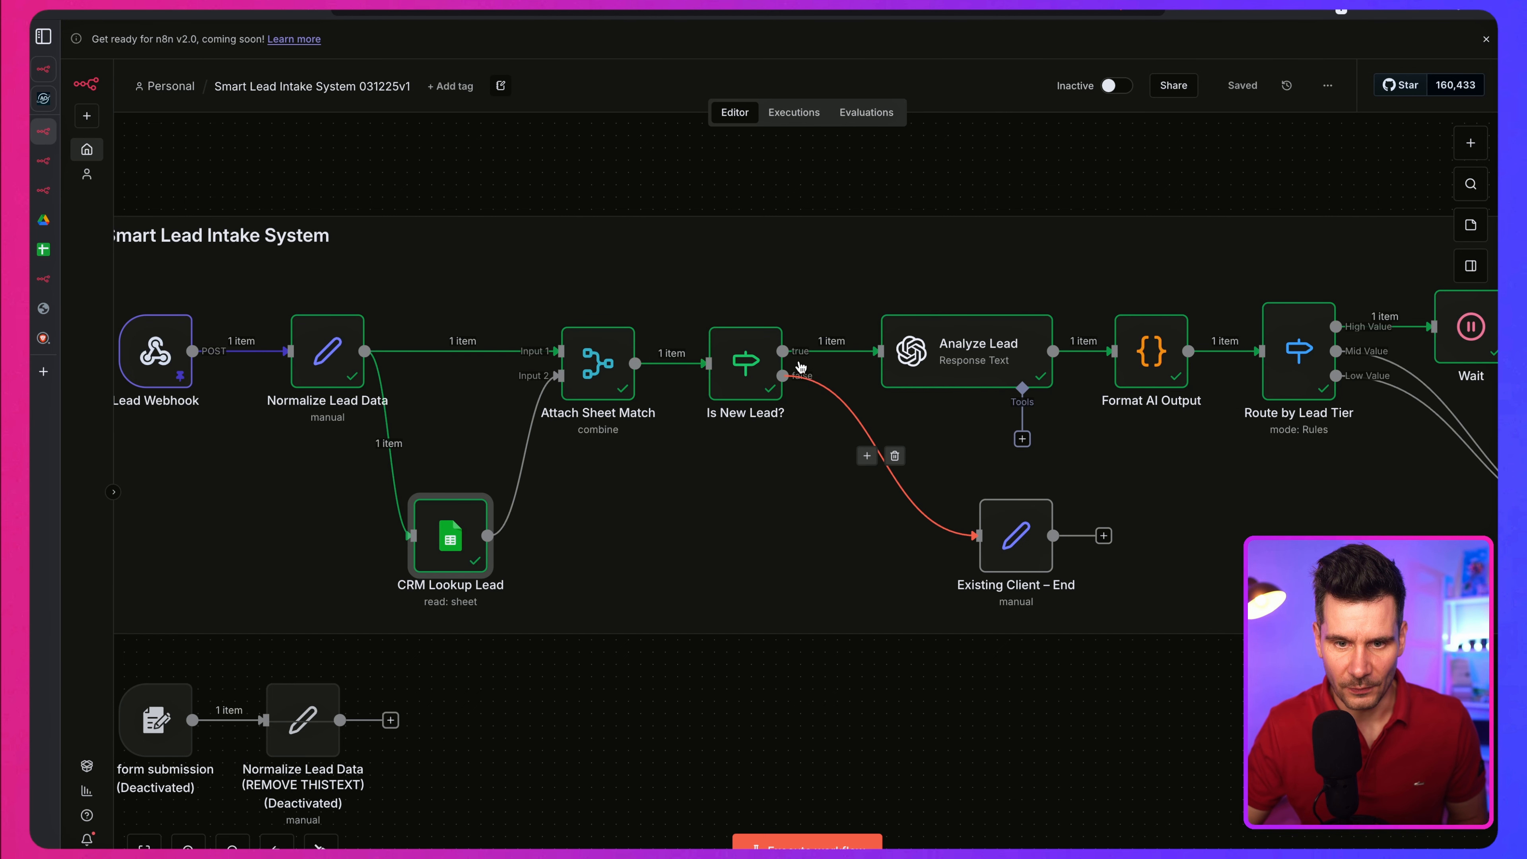
double_click(746, 371)
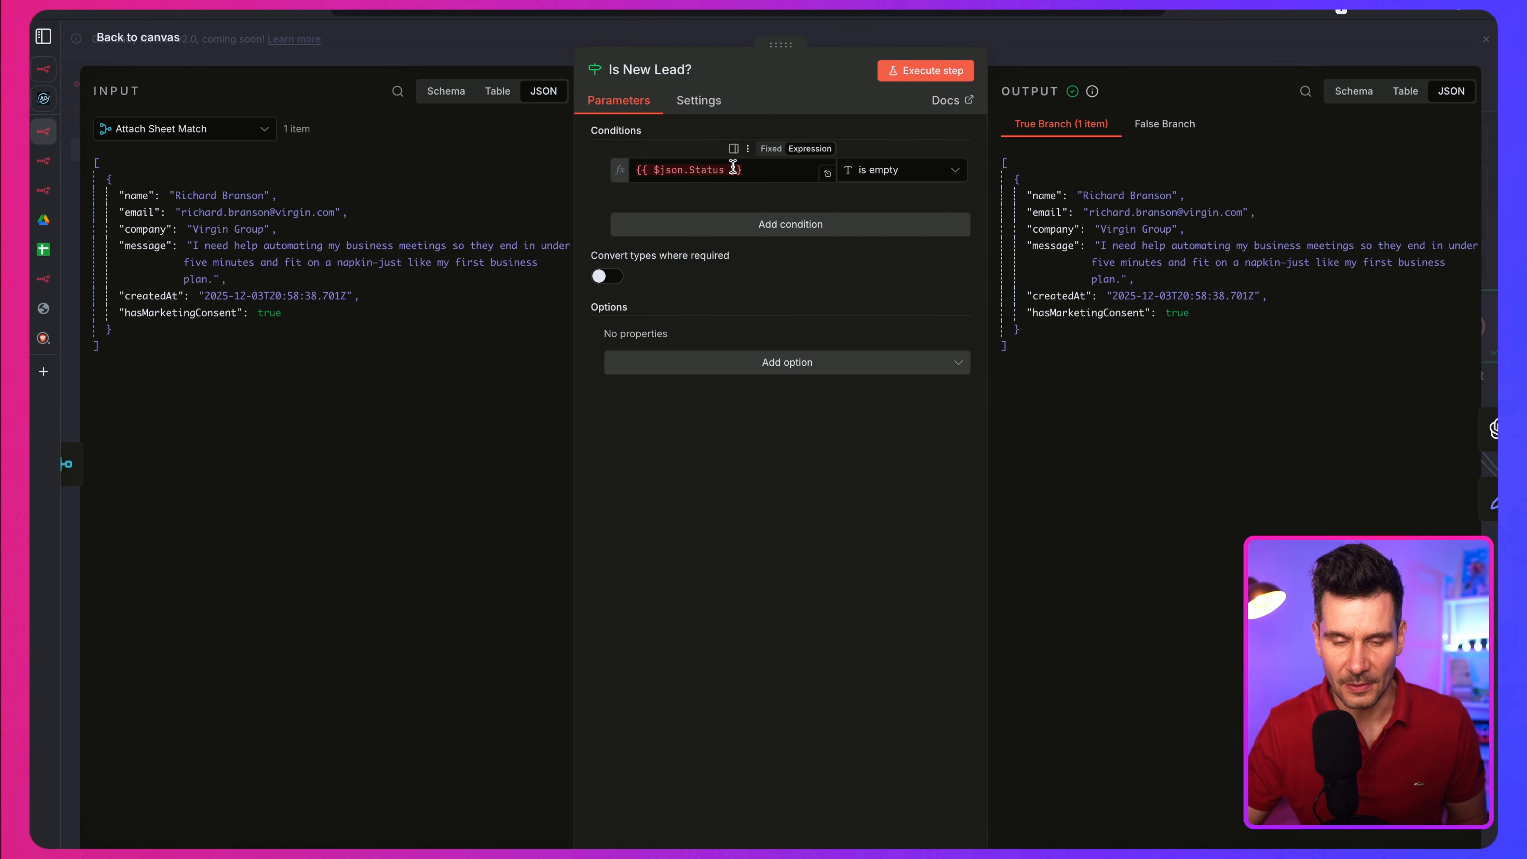
left_click(150, 51)
Step: Open the Analyze Lead node and review its OpenAI credential, GPT-4.1-MINI model and prompt message
scroll(817, 358, "right", 3)
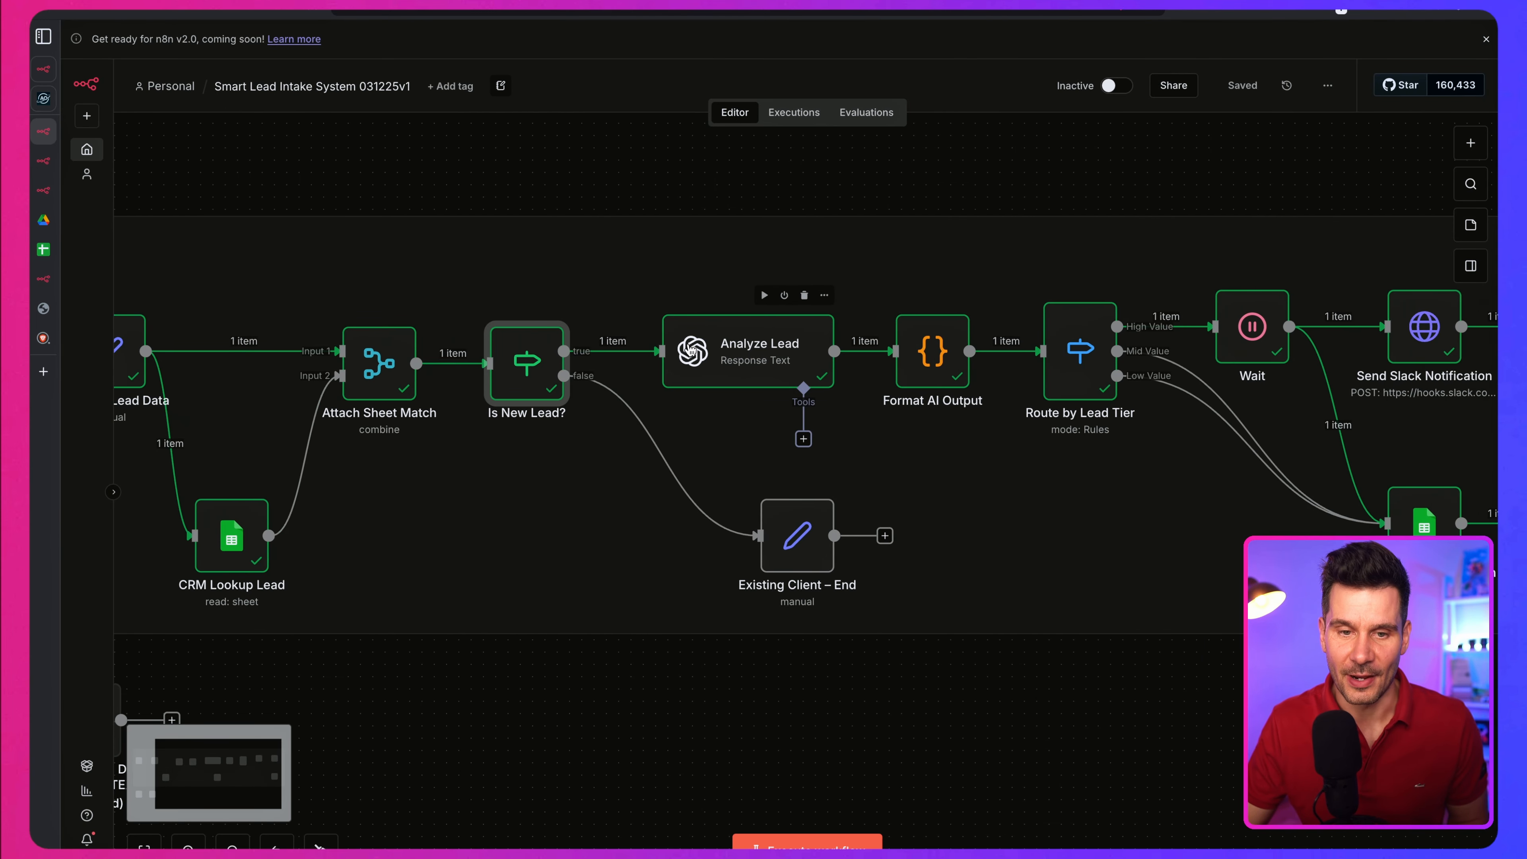
double_click(747, 359)
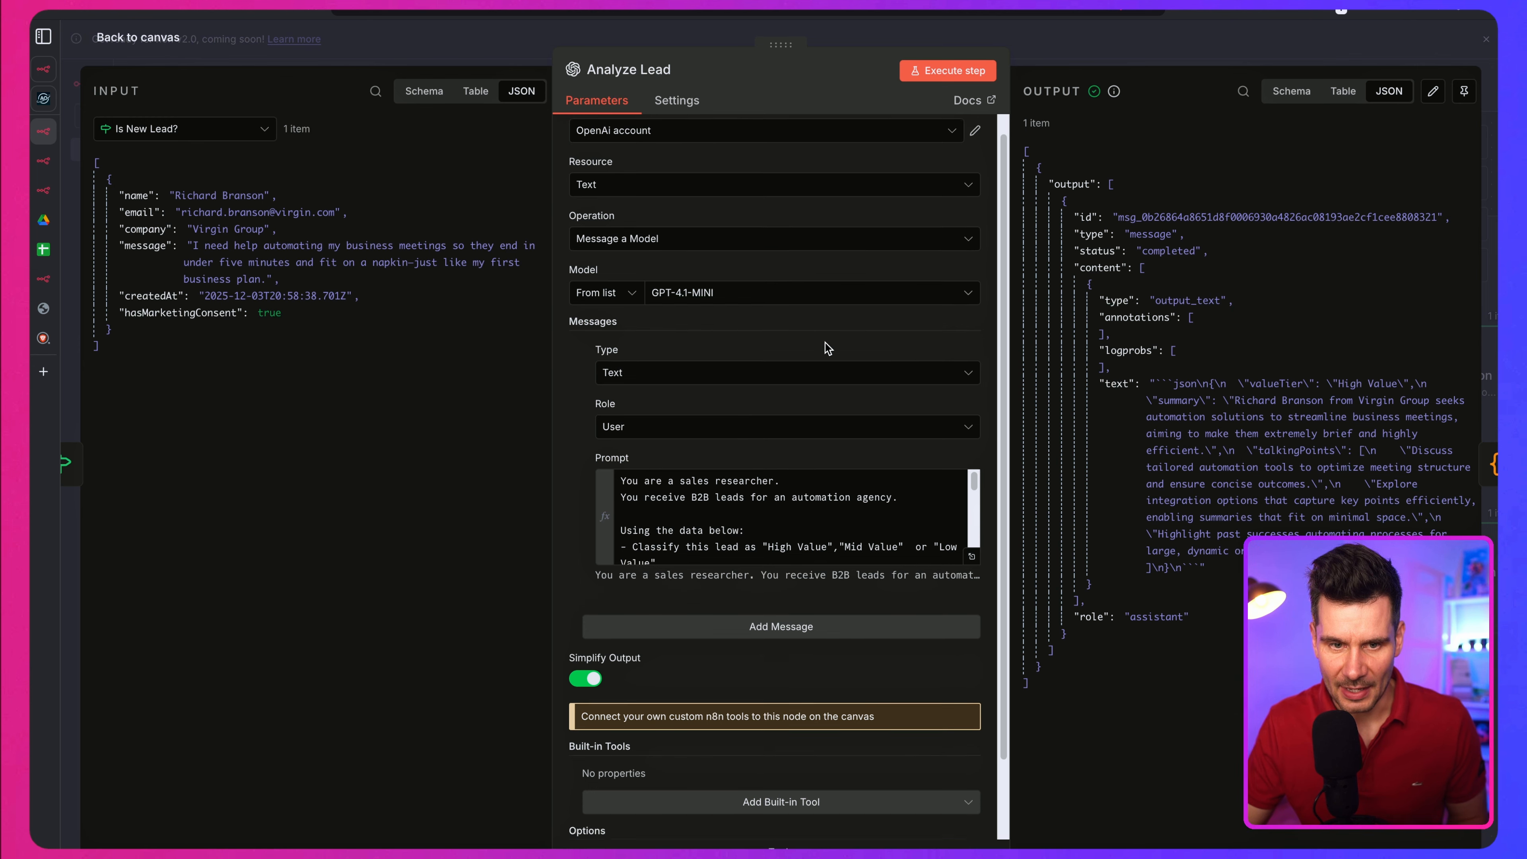
scroll(790, 271, "up", 1)
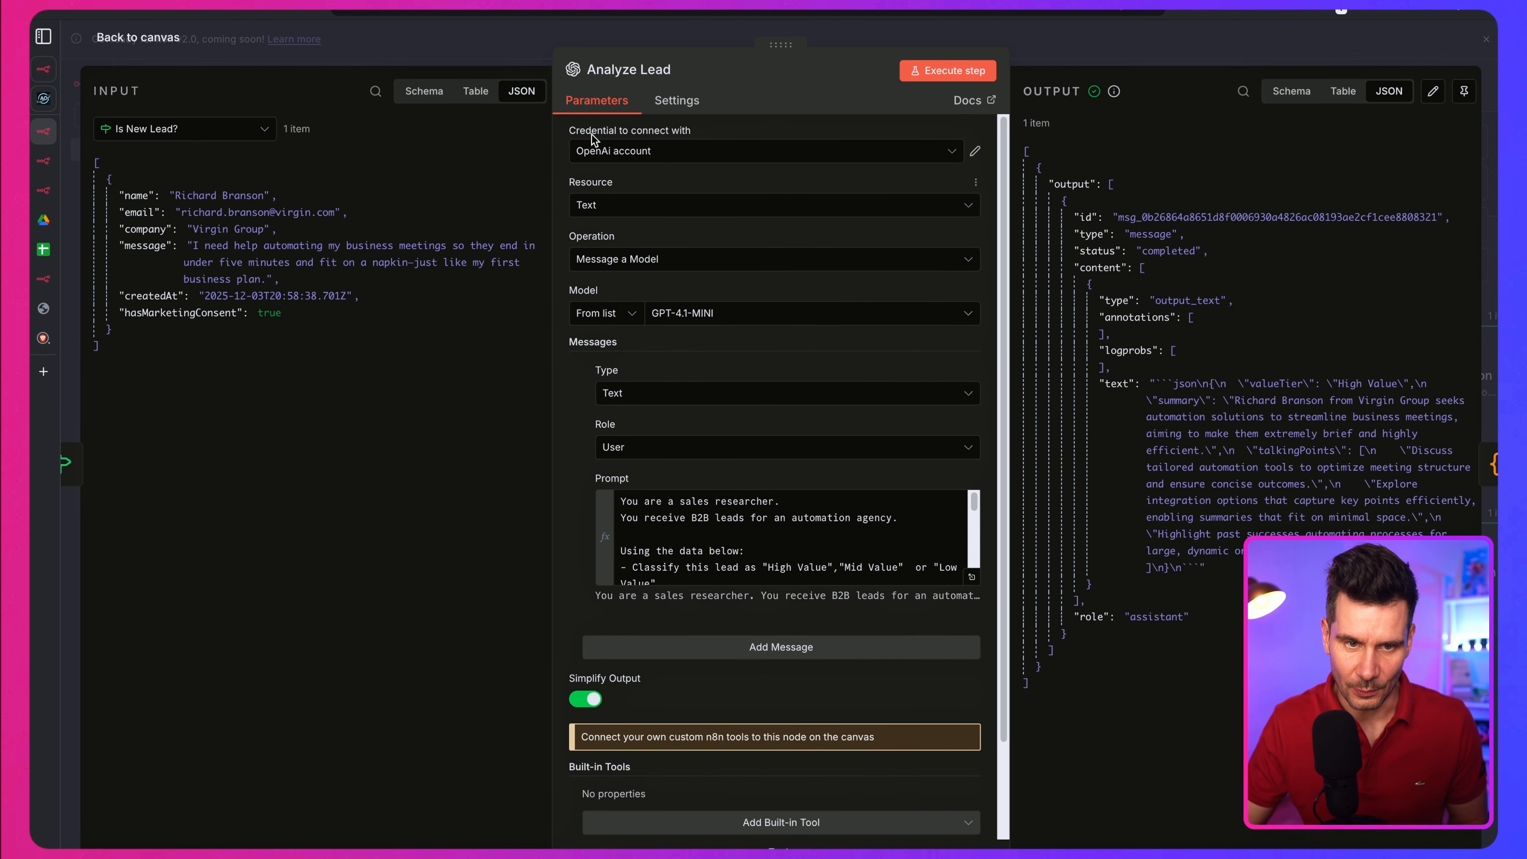
left_click(697, 158)
left_click(698, 158)
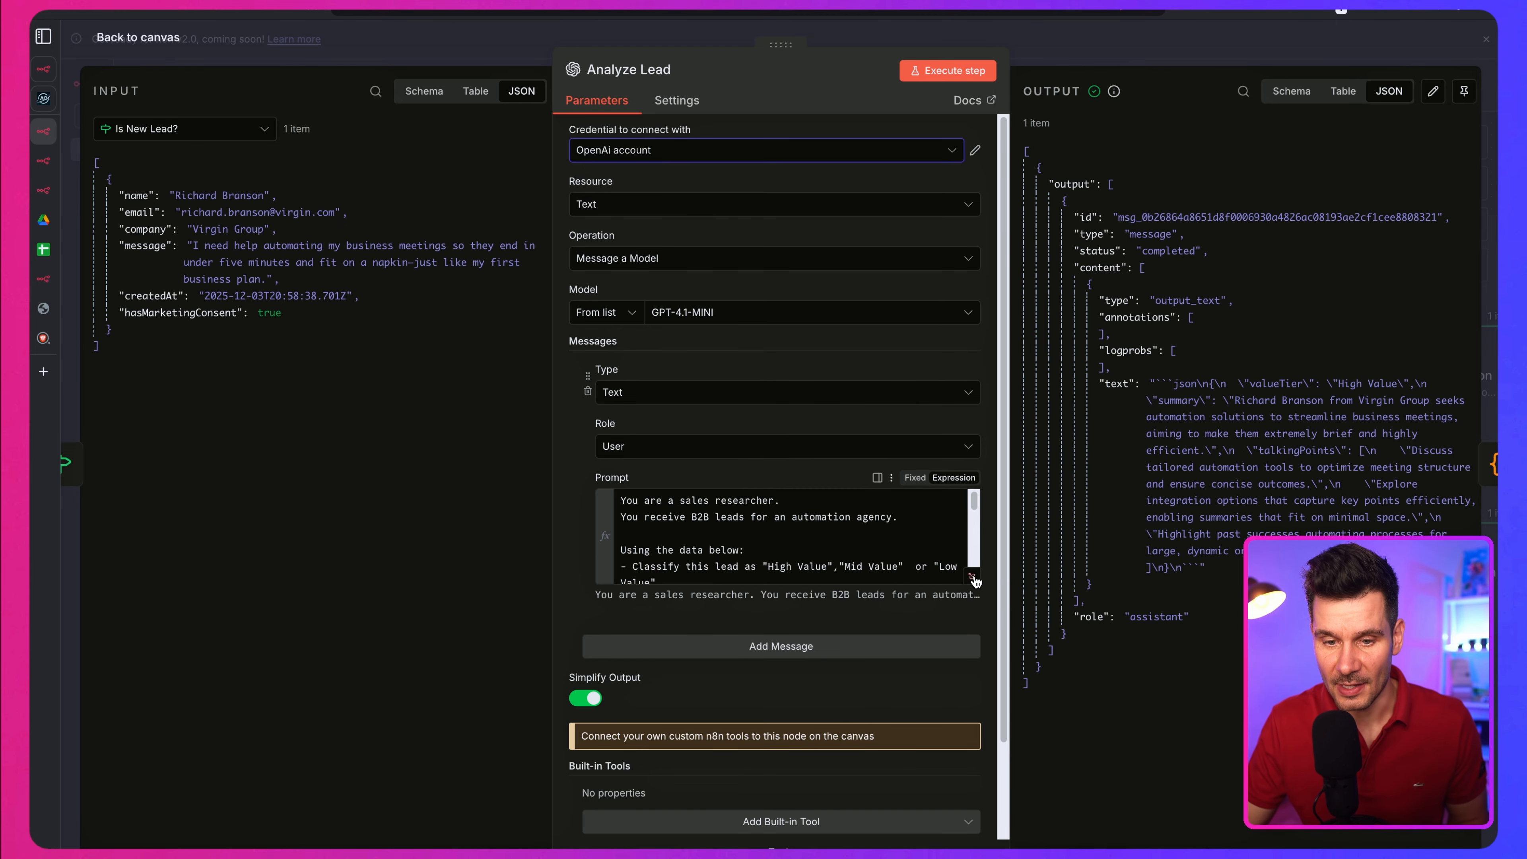
scroll(973, 578, "down", 1)
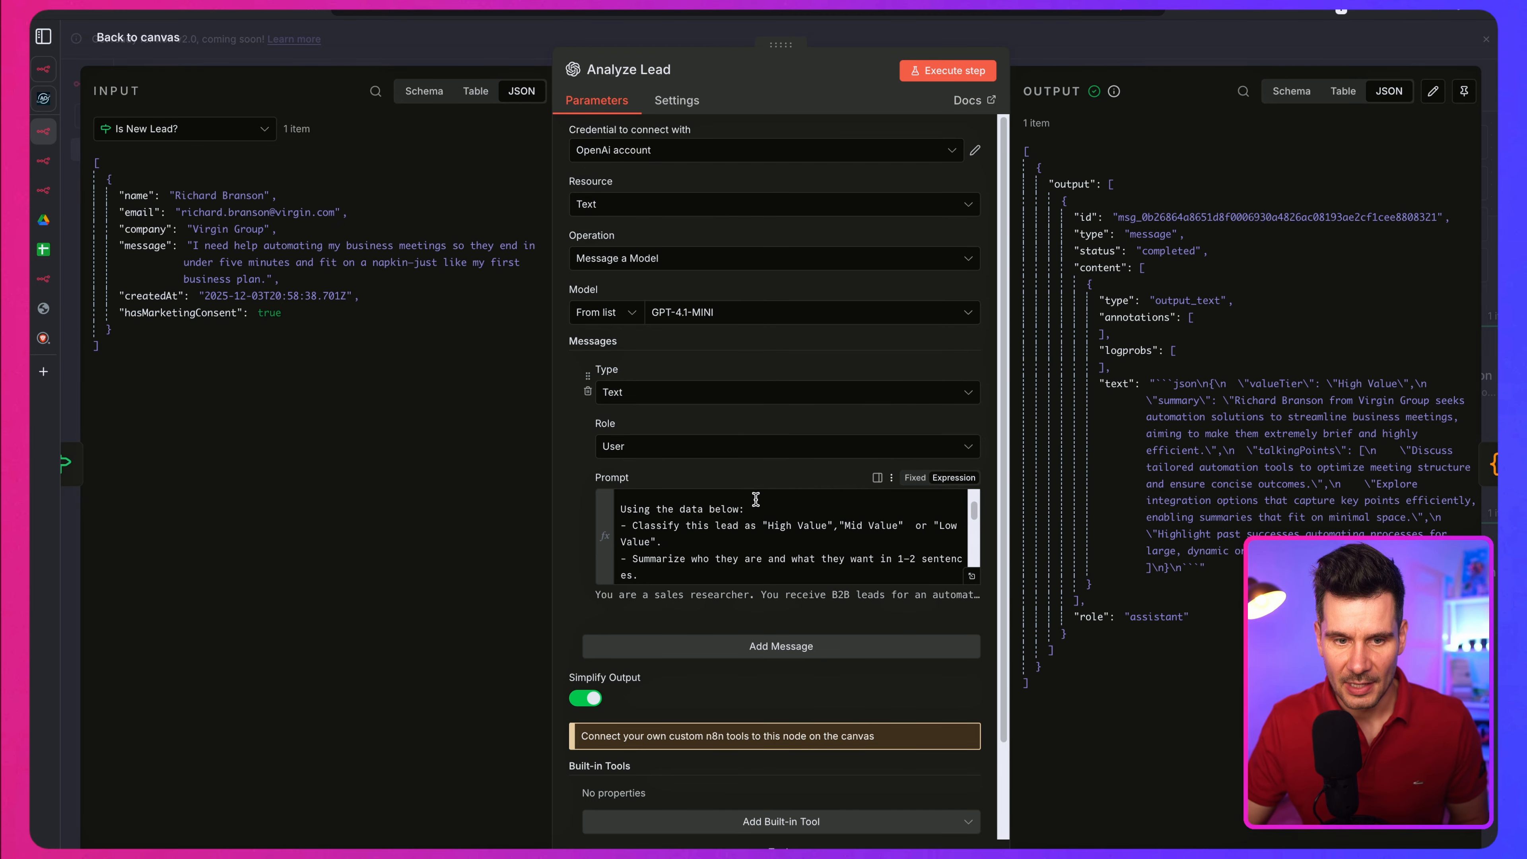
Step: Expand the Analyze Lead prompt in the expression editor and highlight the sales researcher role and B2B leads lines
left_click(972, 577)
left_click(421, 136)
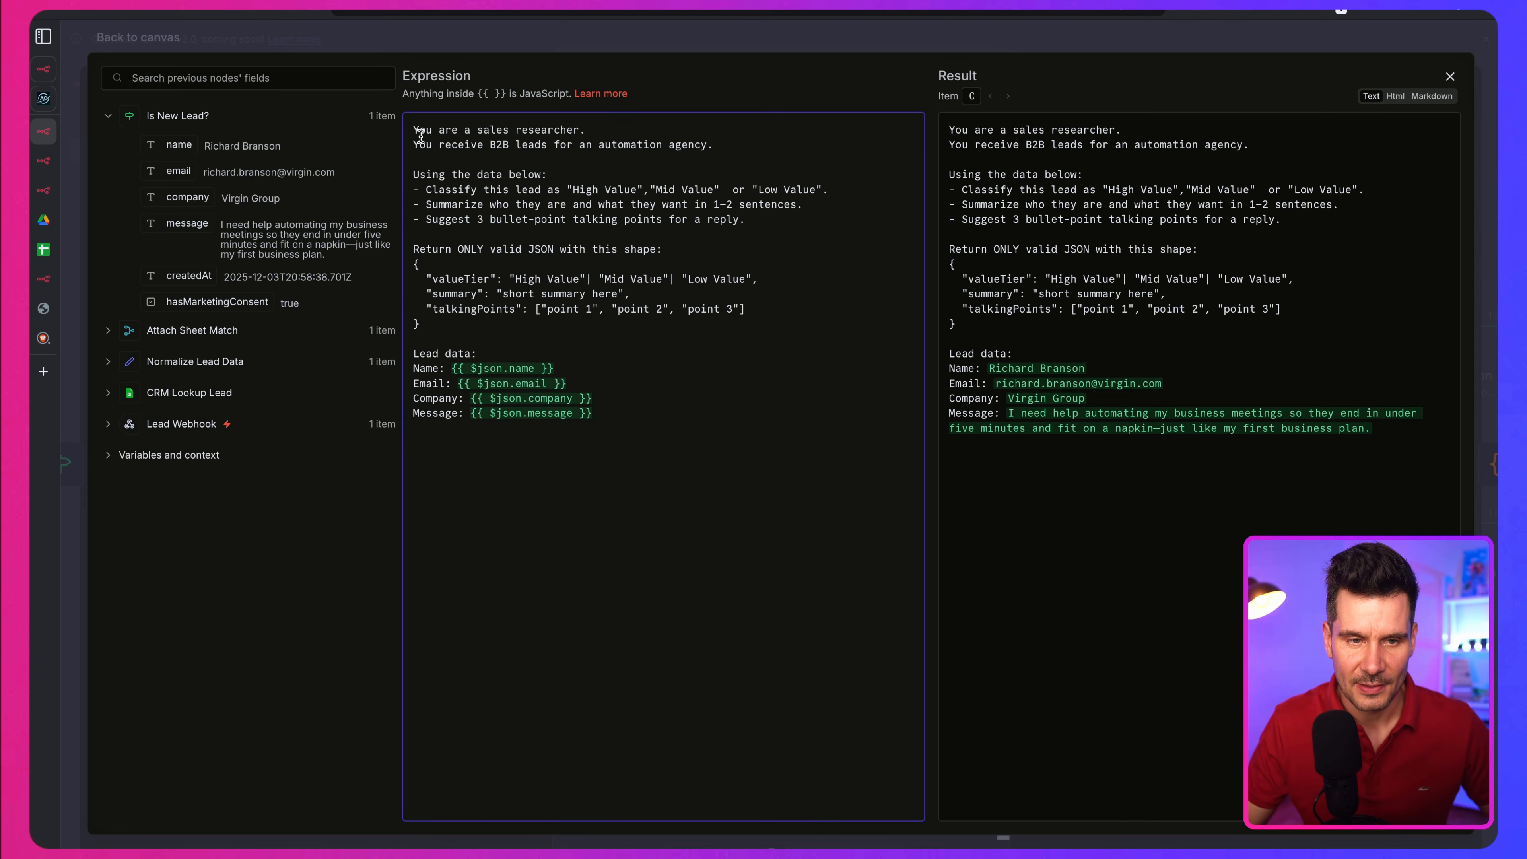
left_click_drag(405, 128, 606, 134)
left_click(440, 150)
left_click_drag(416, 146, 665, 154)
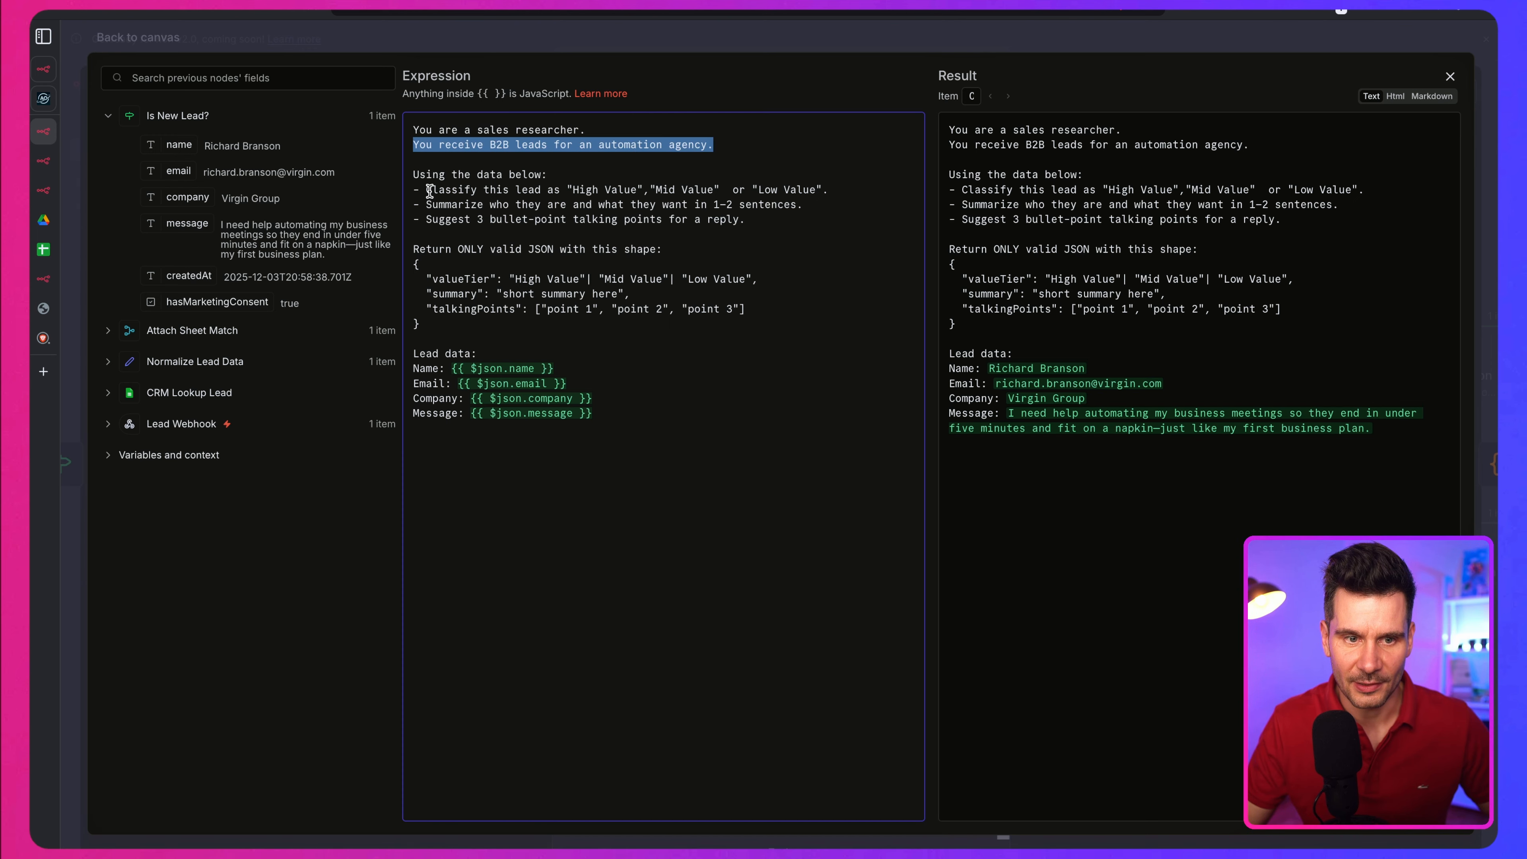
Step: Review the prompt's lead classification and summary instructions and its requirement to return only valid JSON in the given shape
left_click_drag(426, 192, 657, 198)
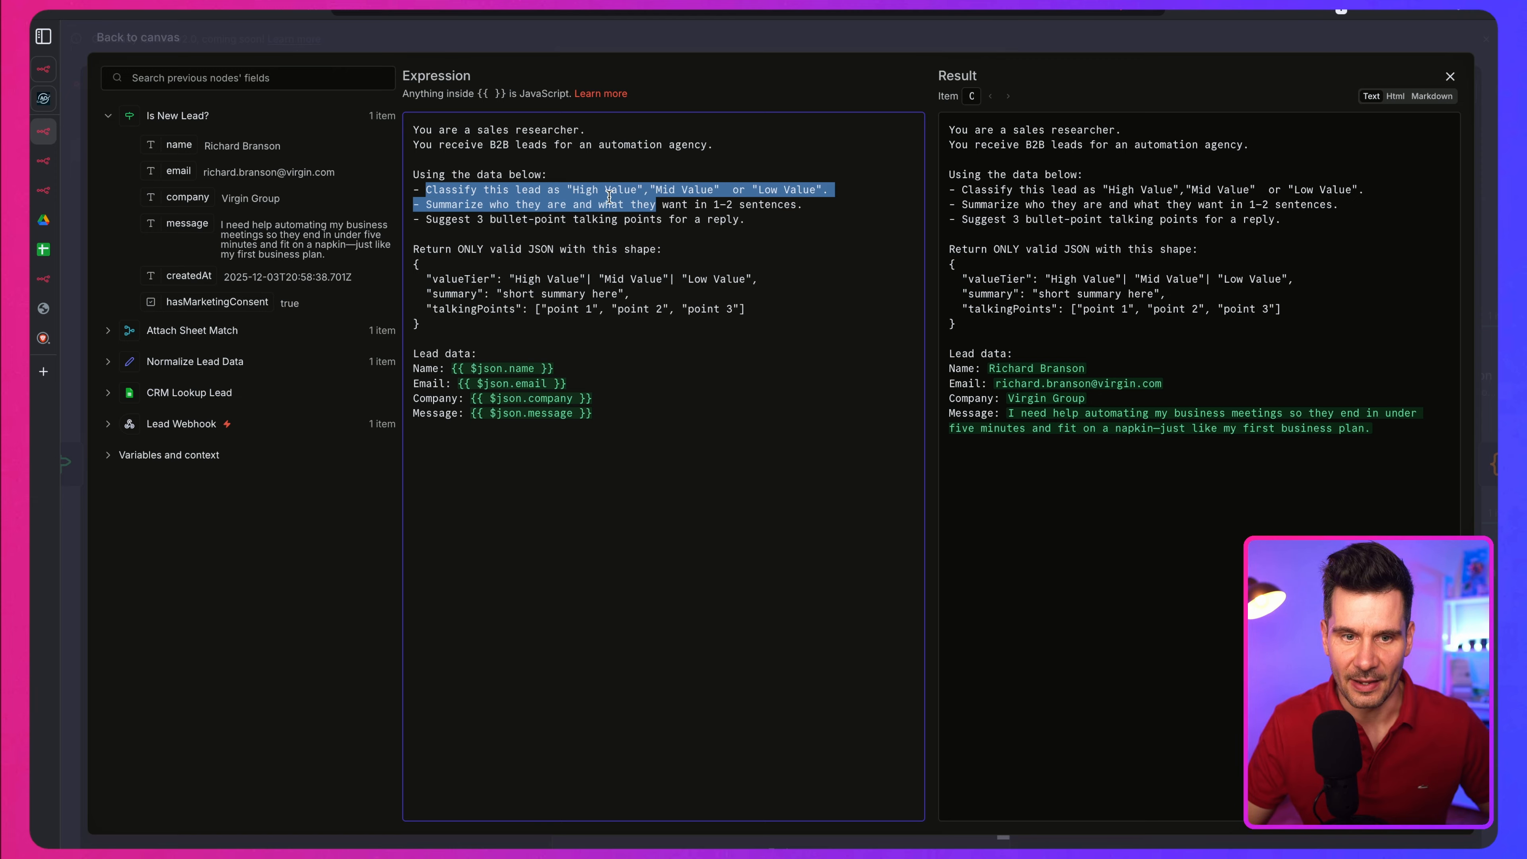
left_click_drag(828, 191, 553, 191)
left_click_drag(427, 205, 798, 211)
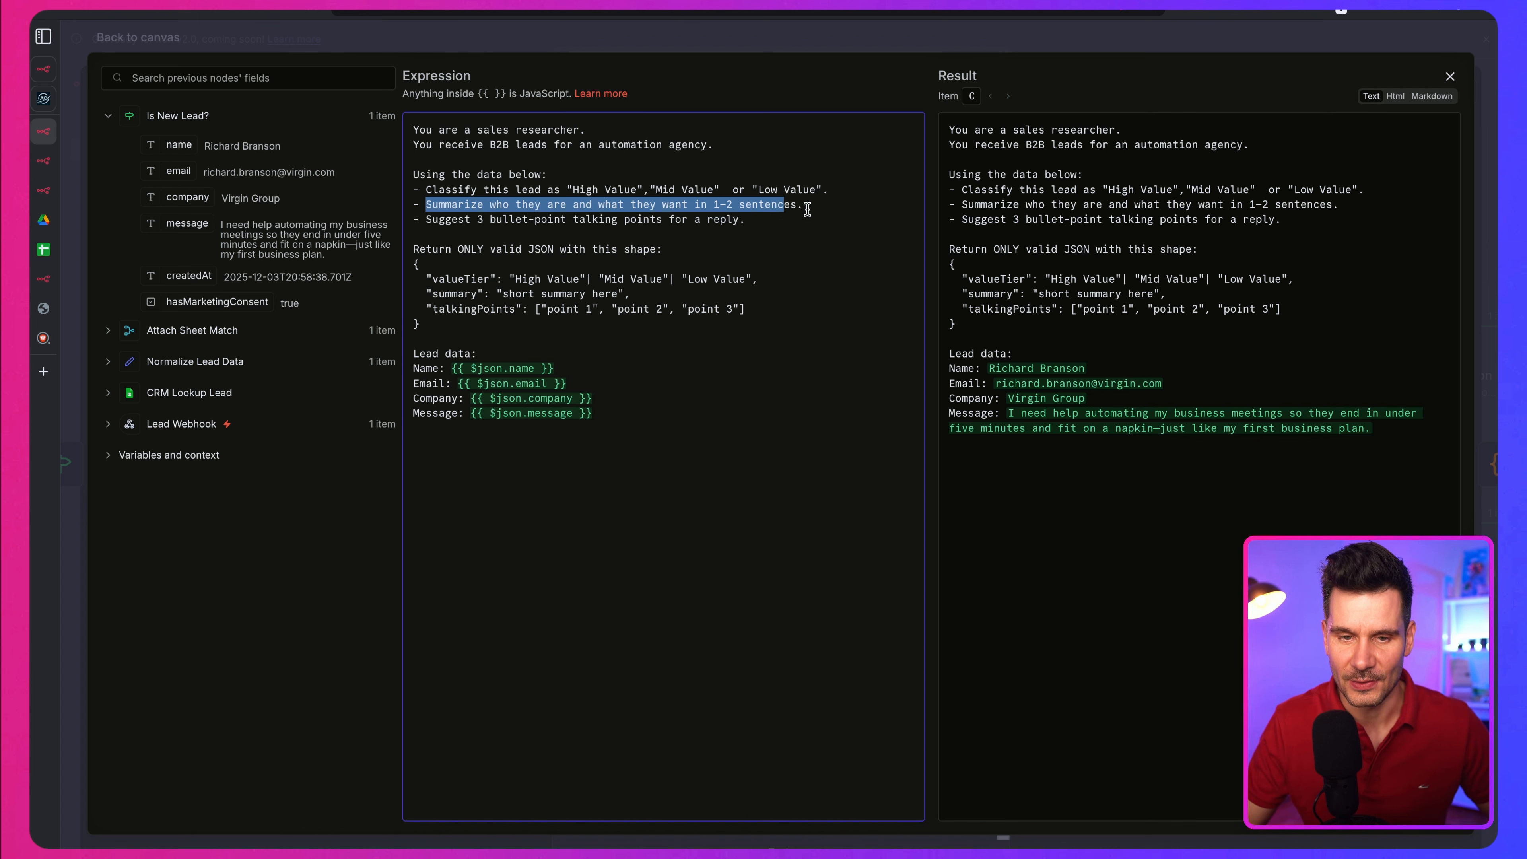
left_click_drag(406, 247, 584, 245)
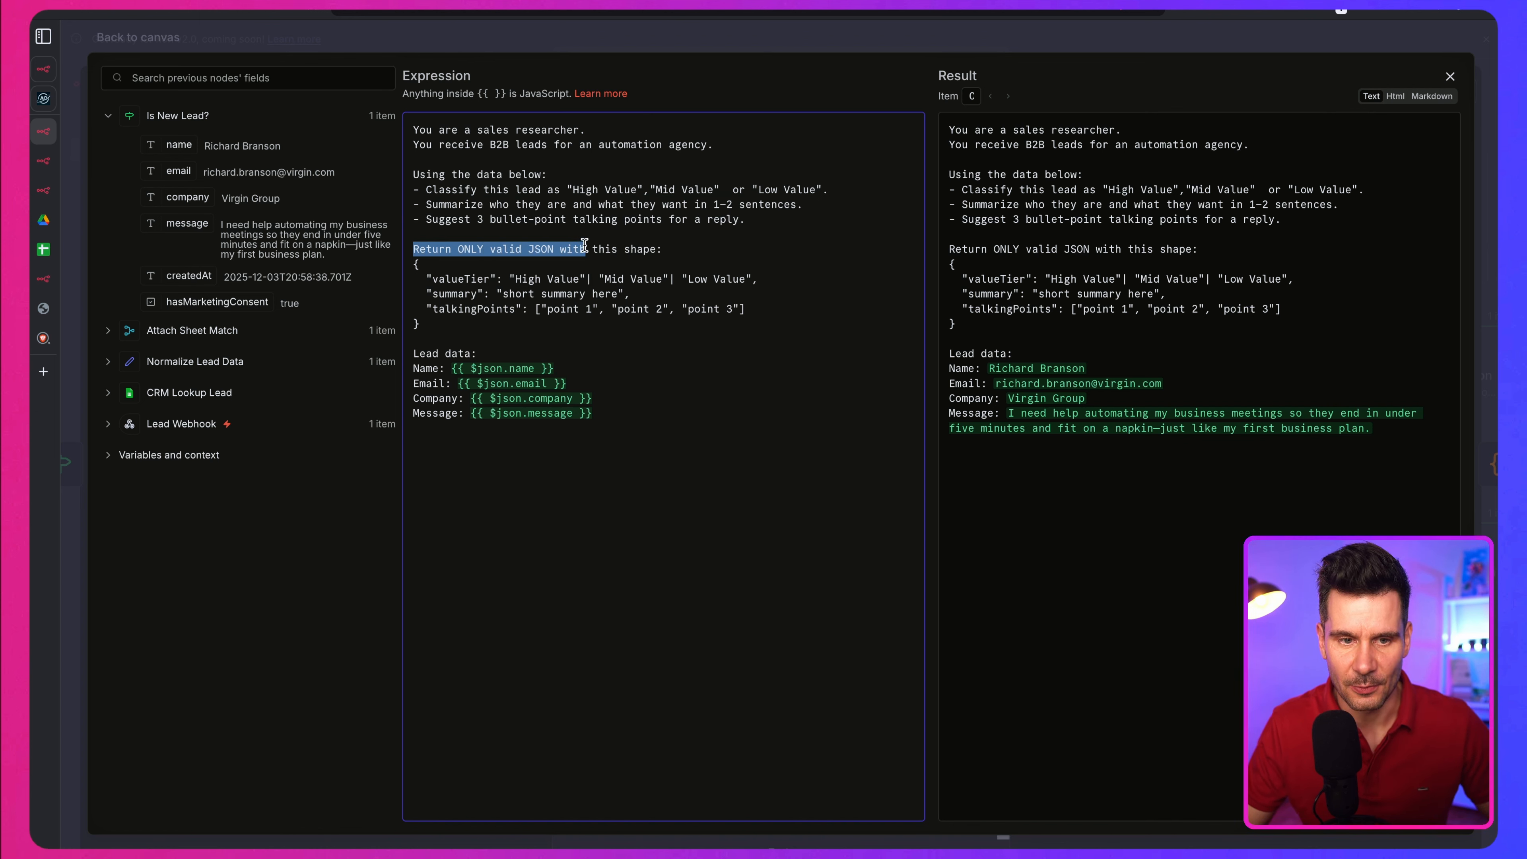
left_click_drag(697, 252, 396, 257)
left_click(455, 315)
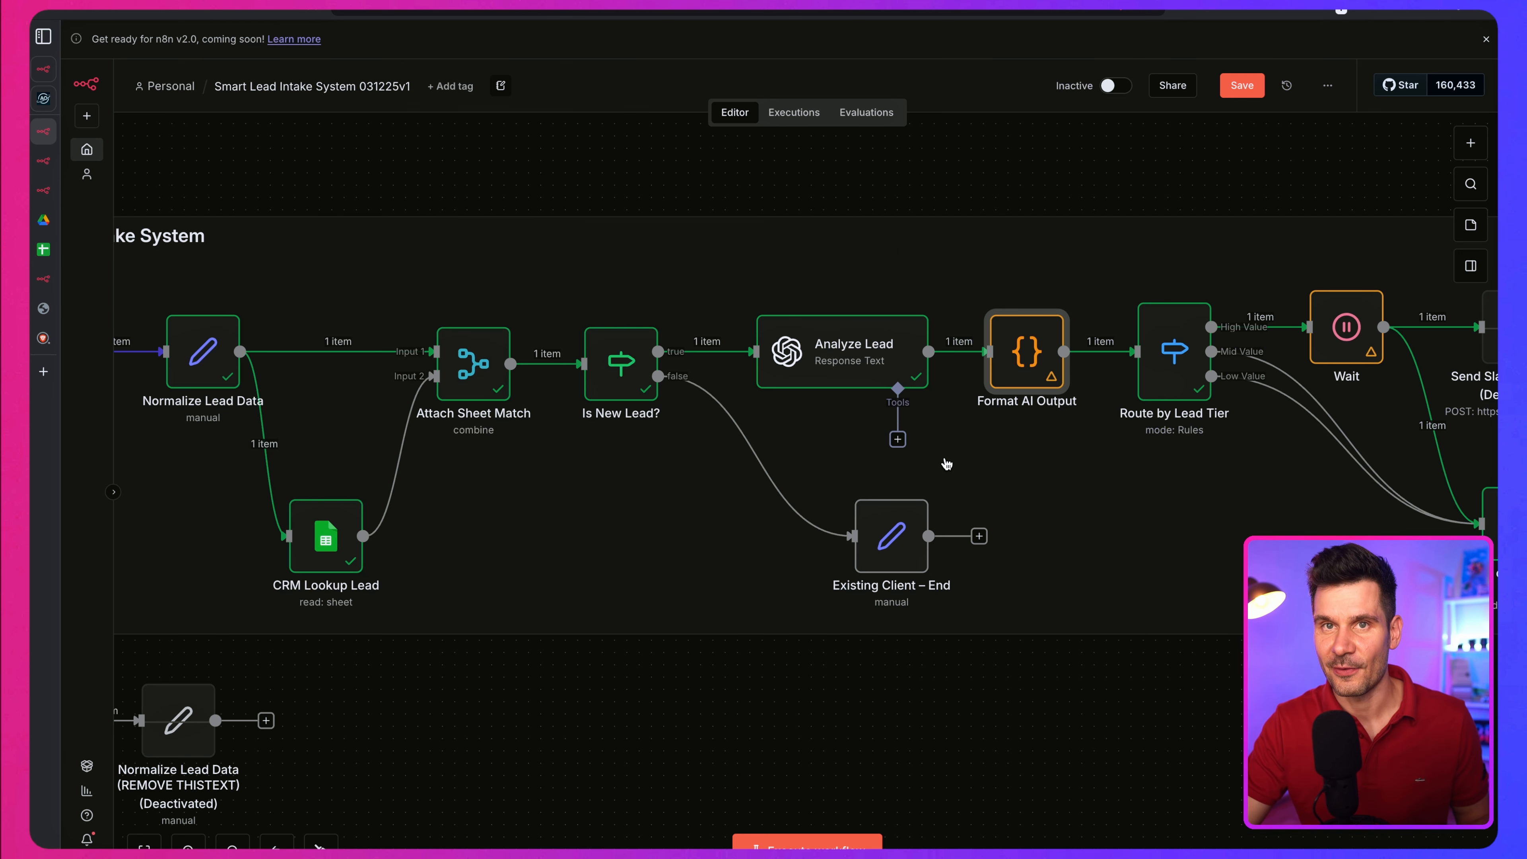
Step: Open the Format AI Output node and examine the isHighValue and createdAt fields in its output
double_click(1026, 352)
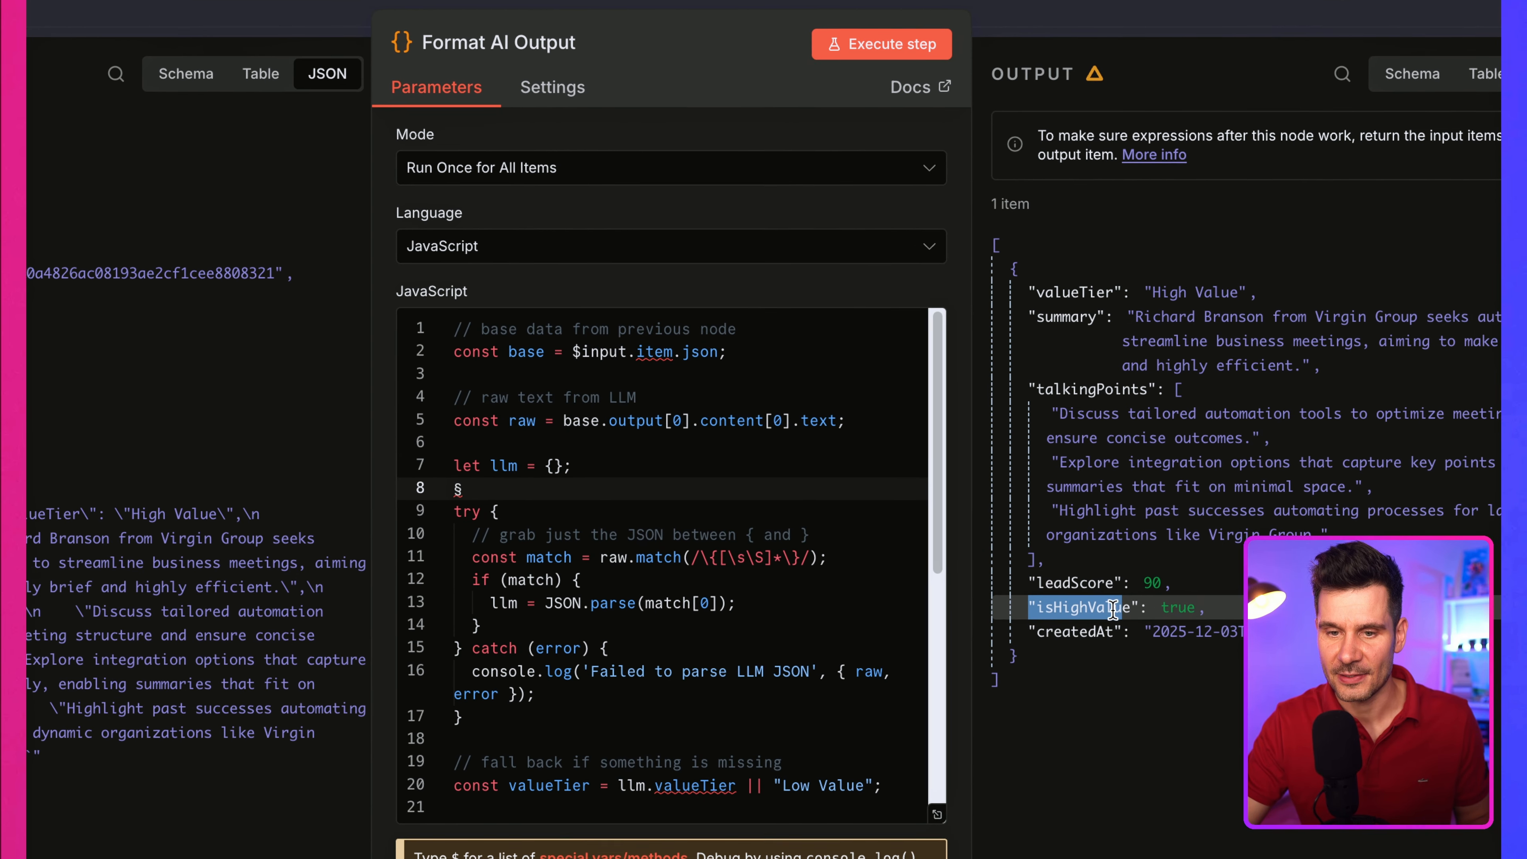
left_click_drag(1238, 610, 1042, 609)
left_click(1163, 634)
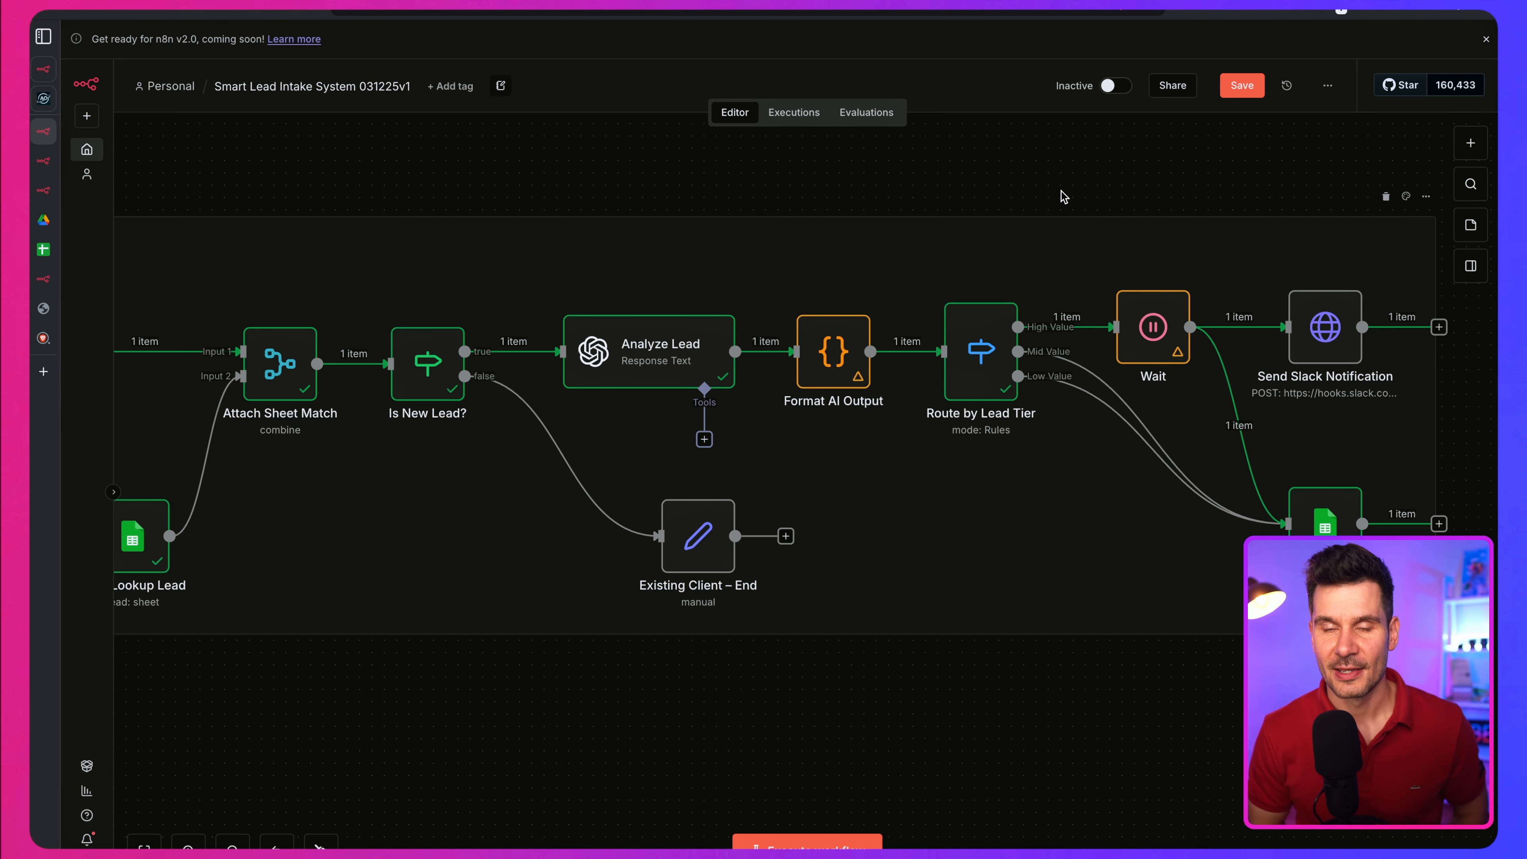
Step: Open the Route by Lead Tier node to inspect its valueTier routing rules for High, Mid and Low Value
mouse_move(975, 306)
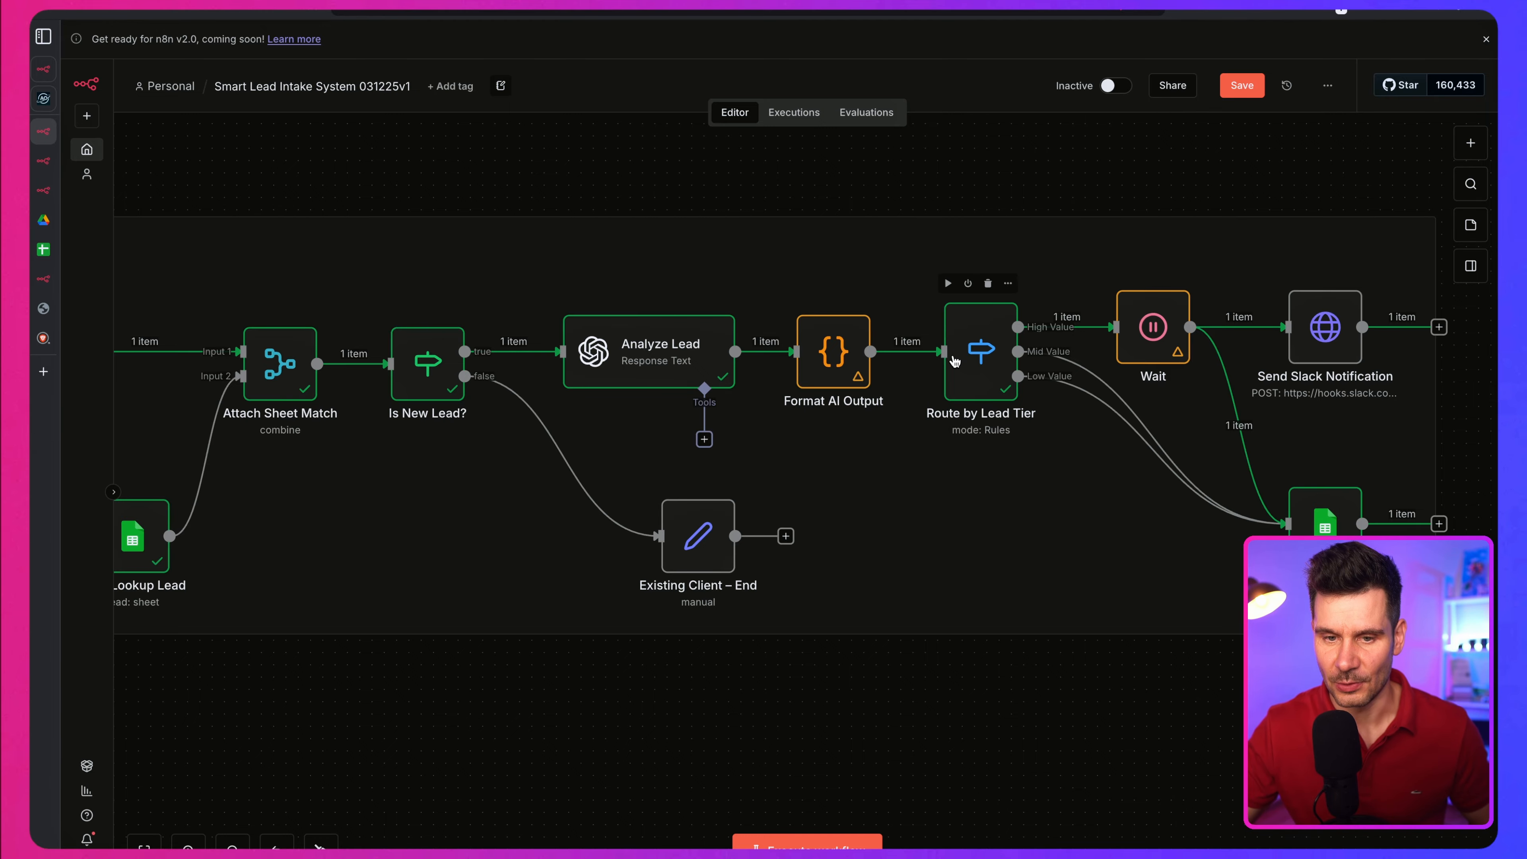
double_click(965, 372)
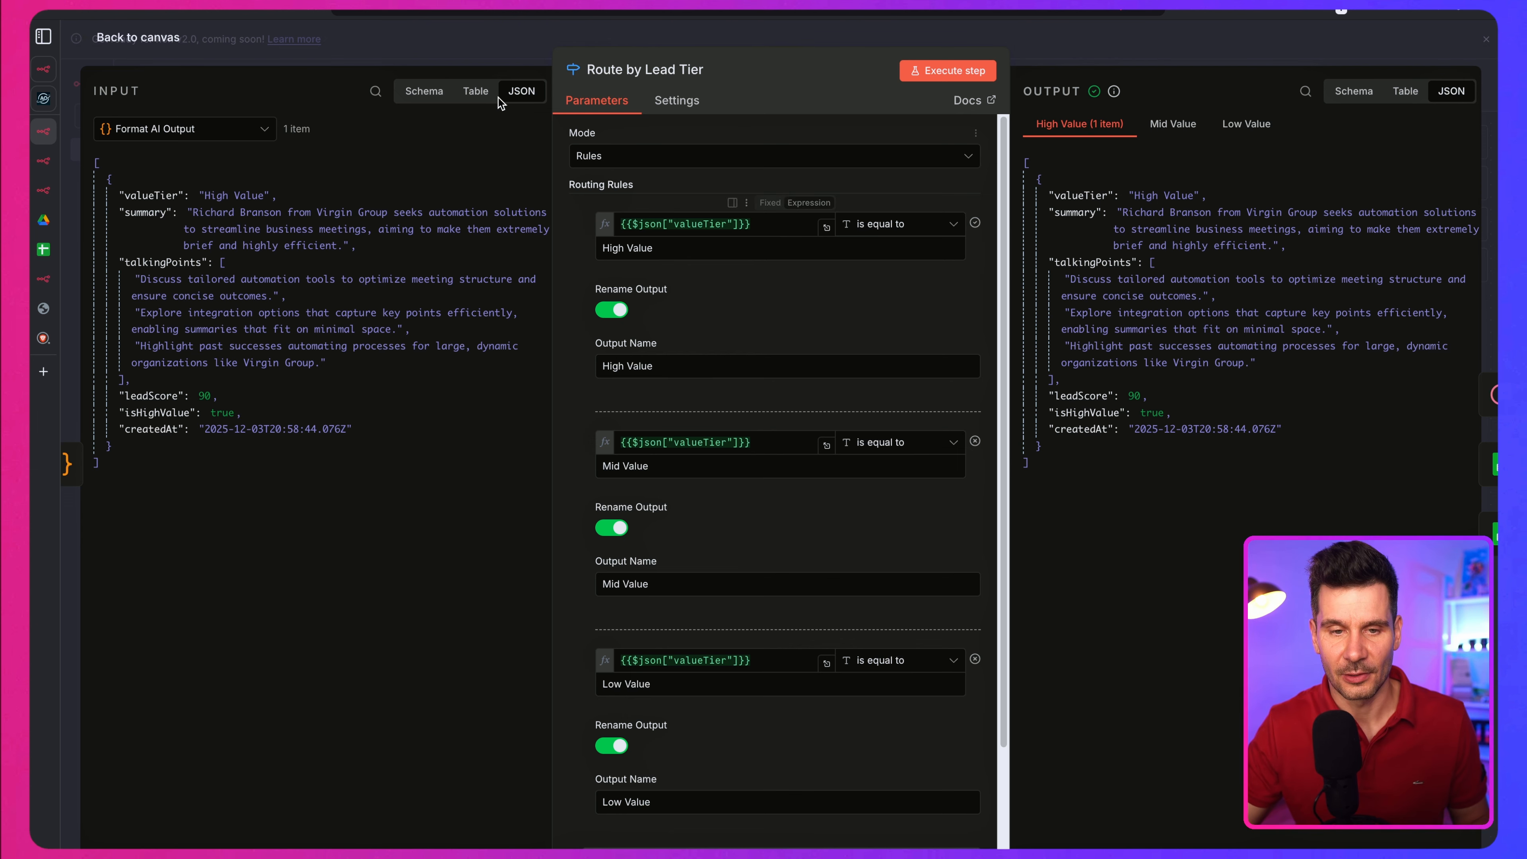
Step: Open the Send Slack Notification node to inspect its POST request settings and select the entire JSON message body
left_click(157, 42)
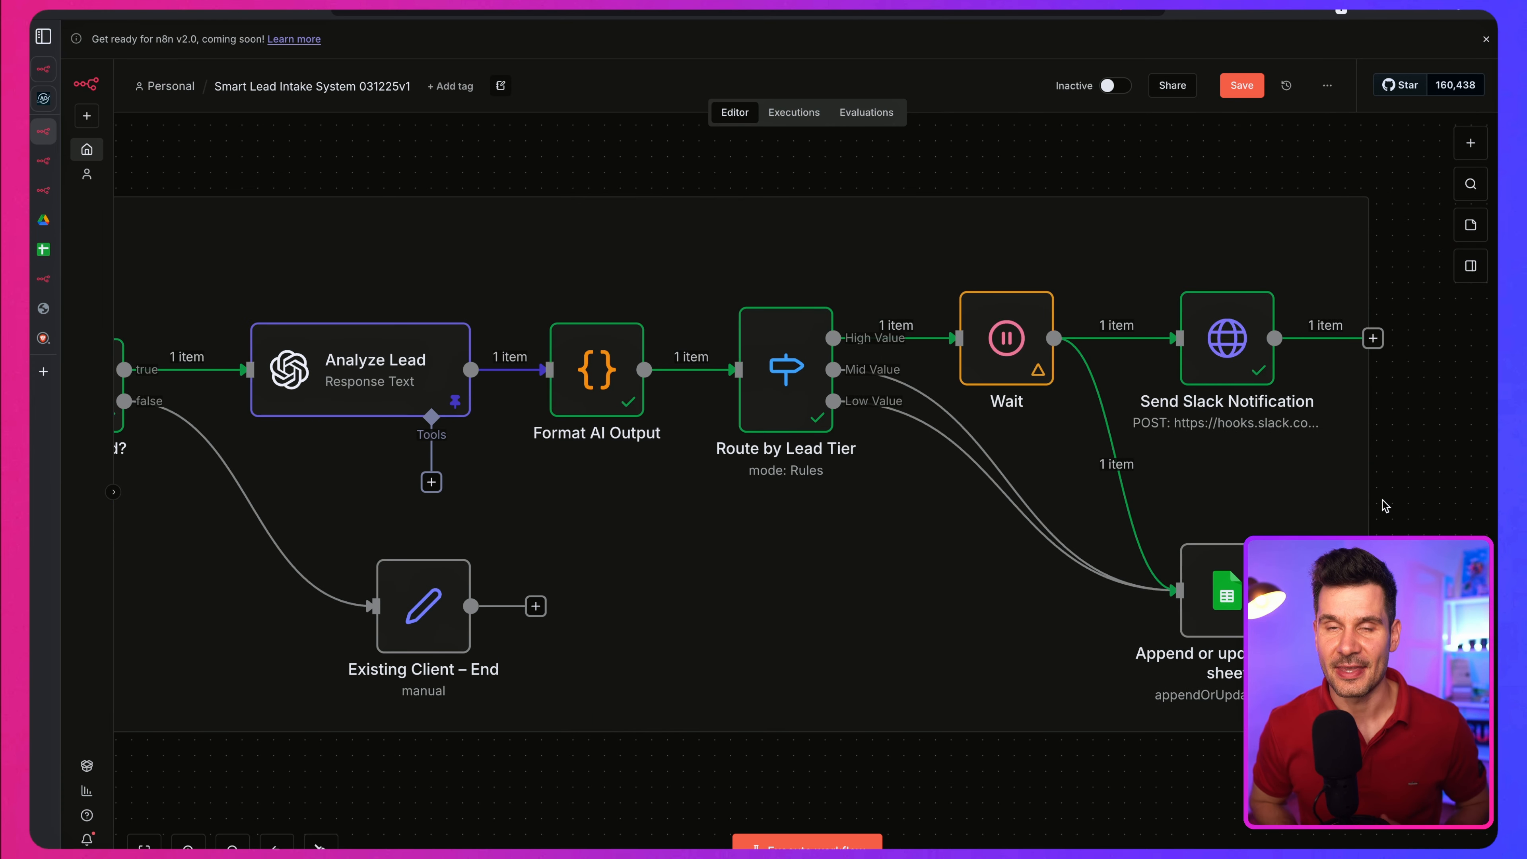
left_click(1260, 353)
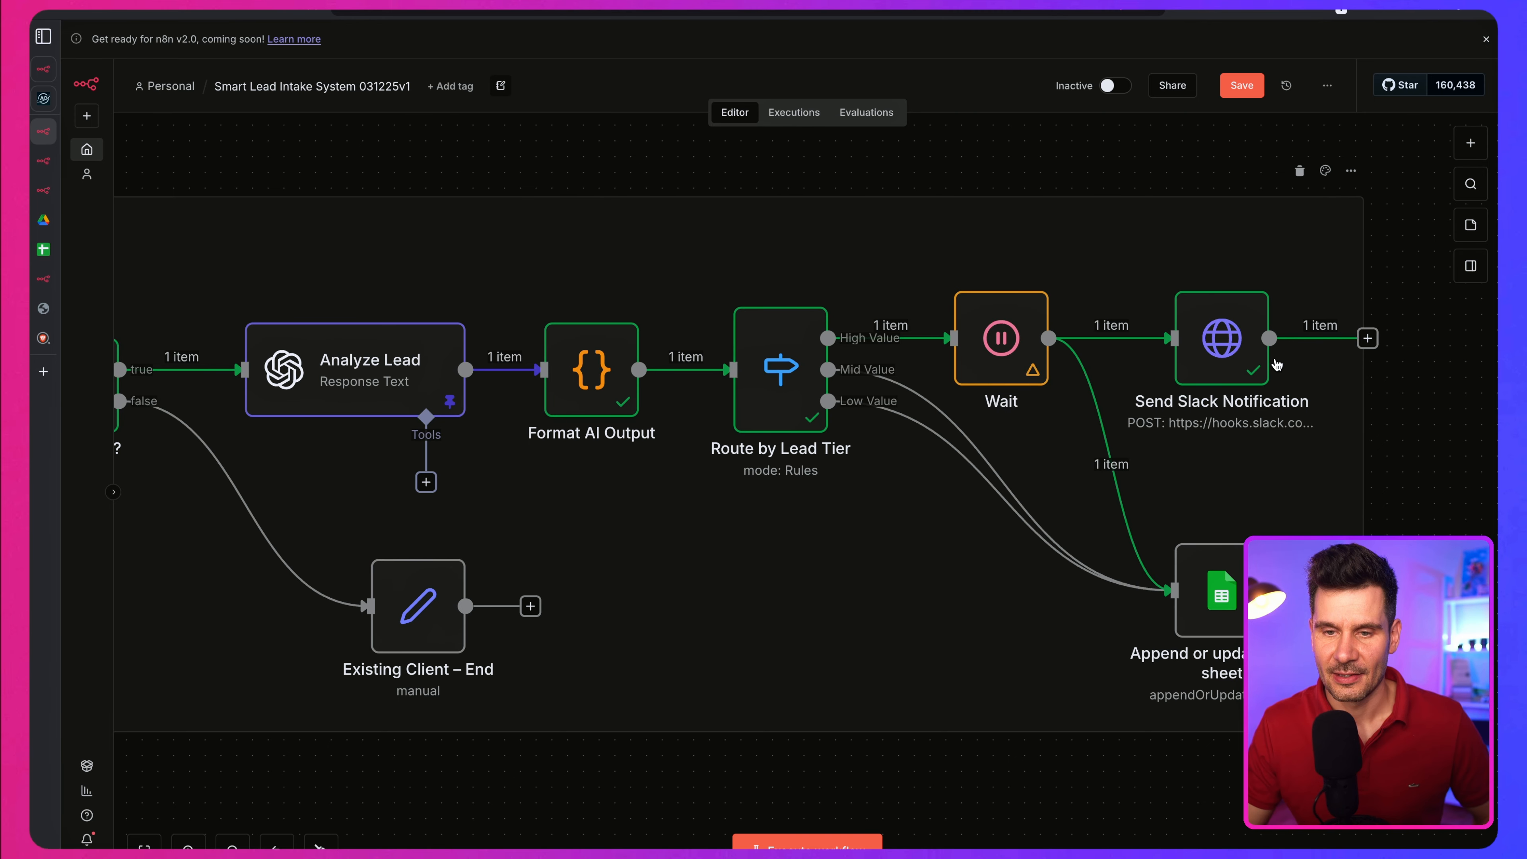
double_click(1232, 352)
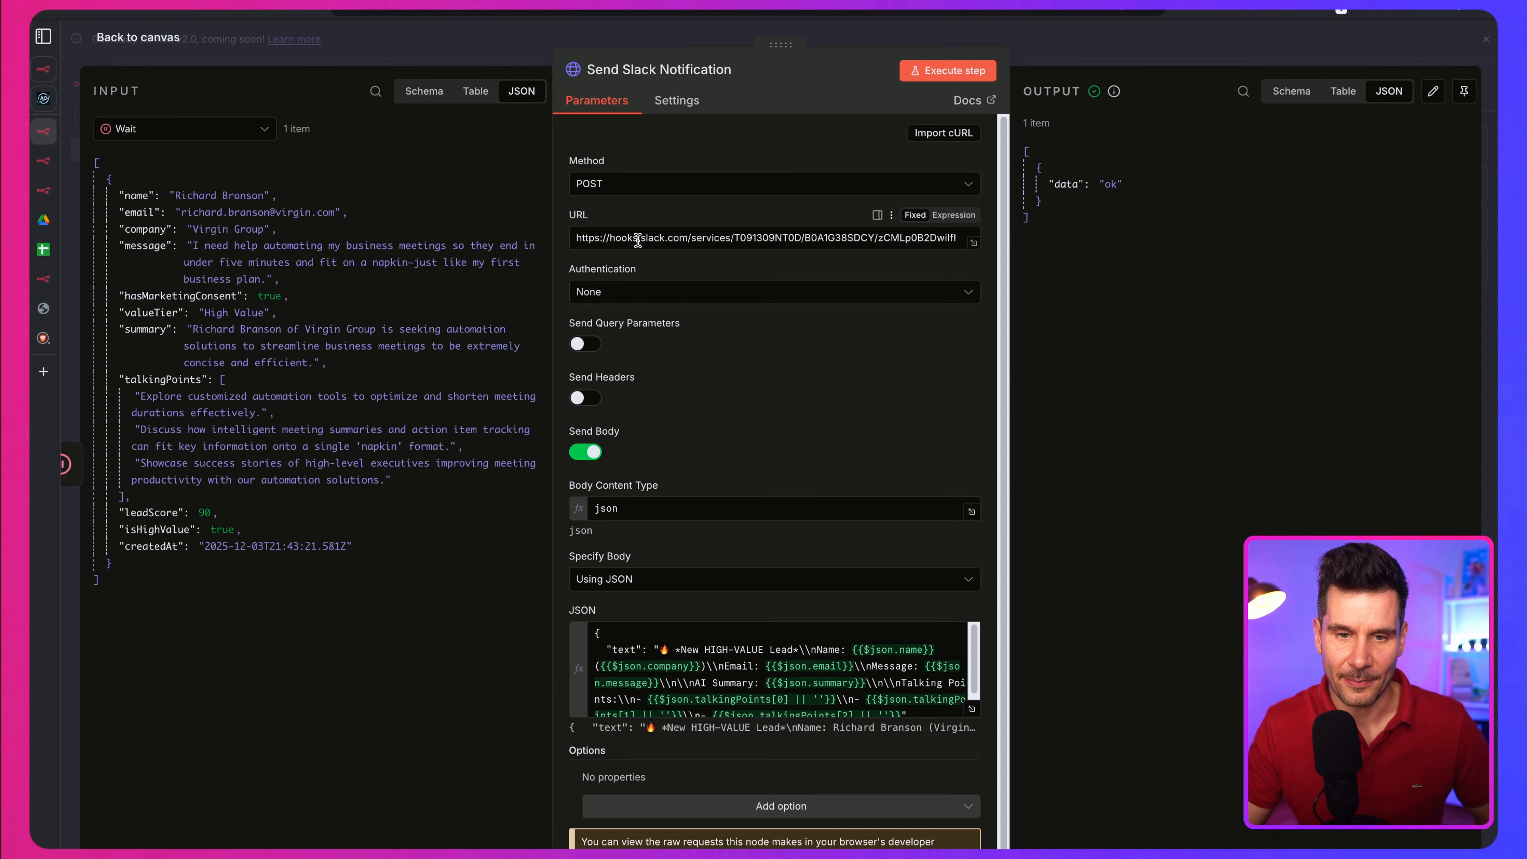
scroll(721, 481, "down", 1)
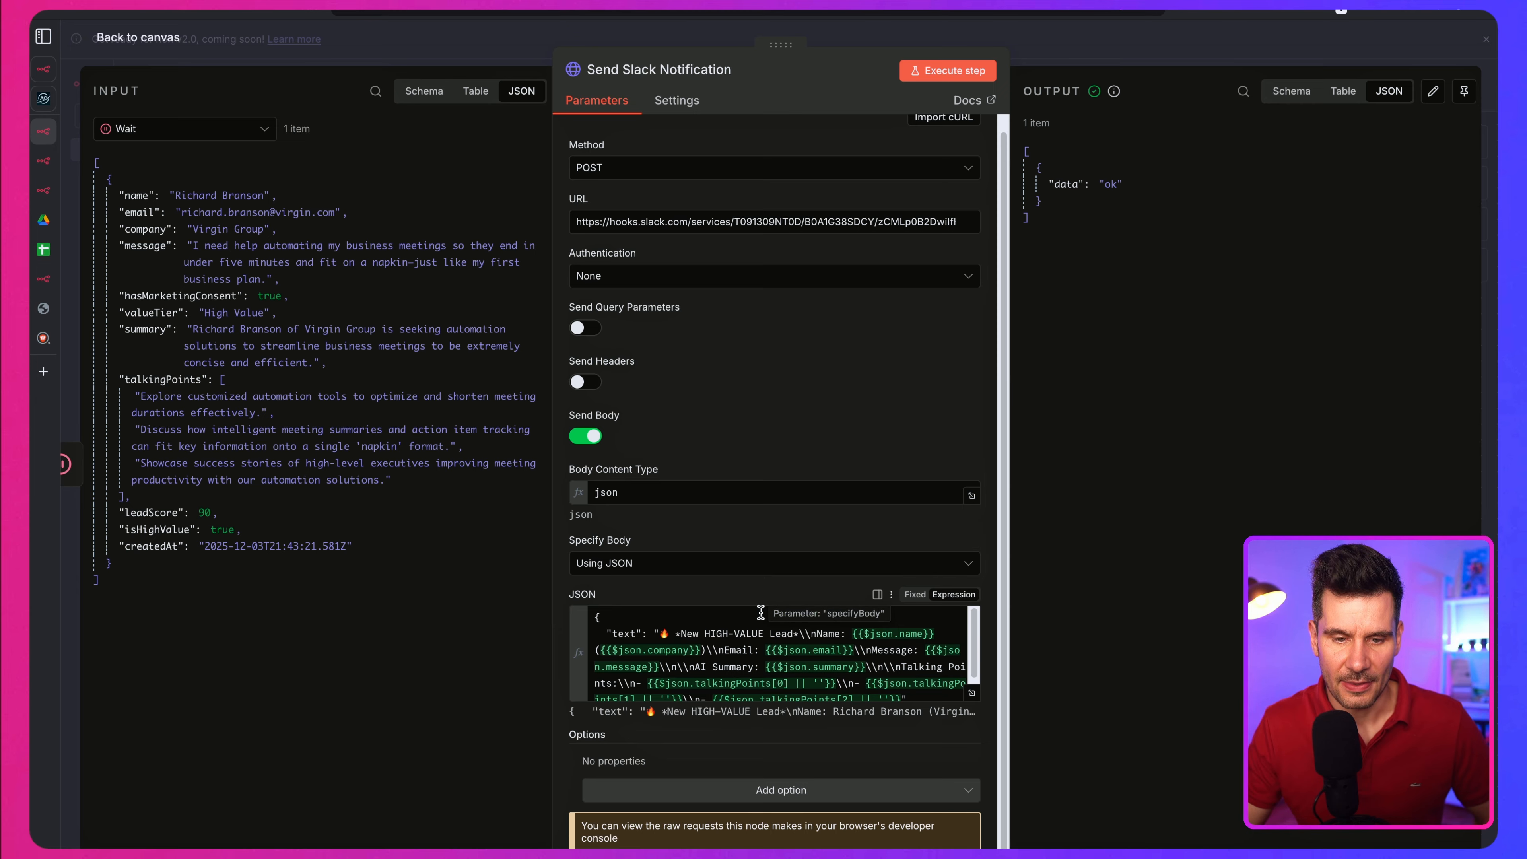
left_click(724, 653)
key("ctrl+a")
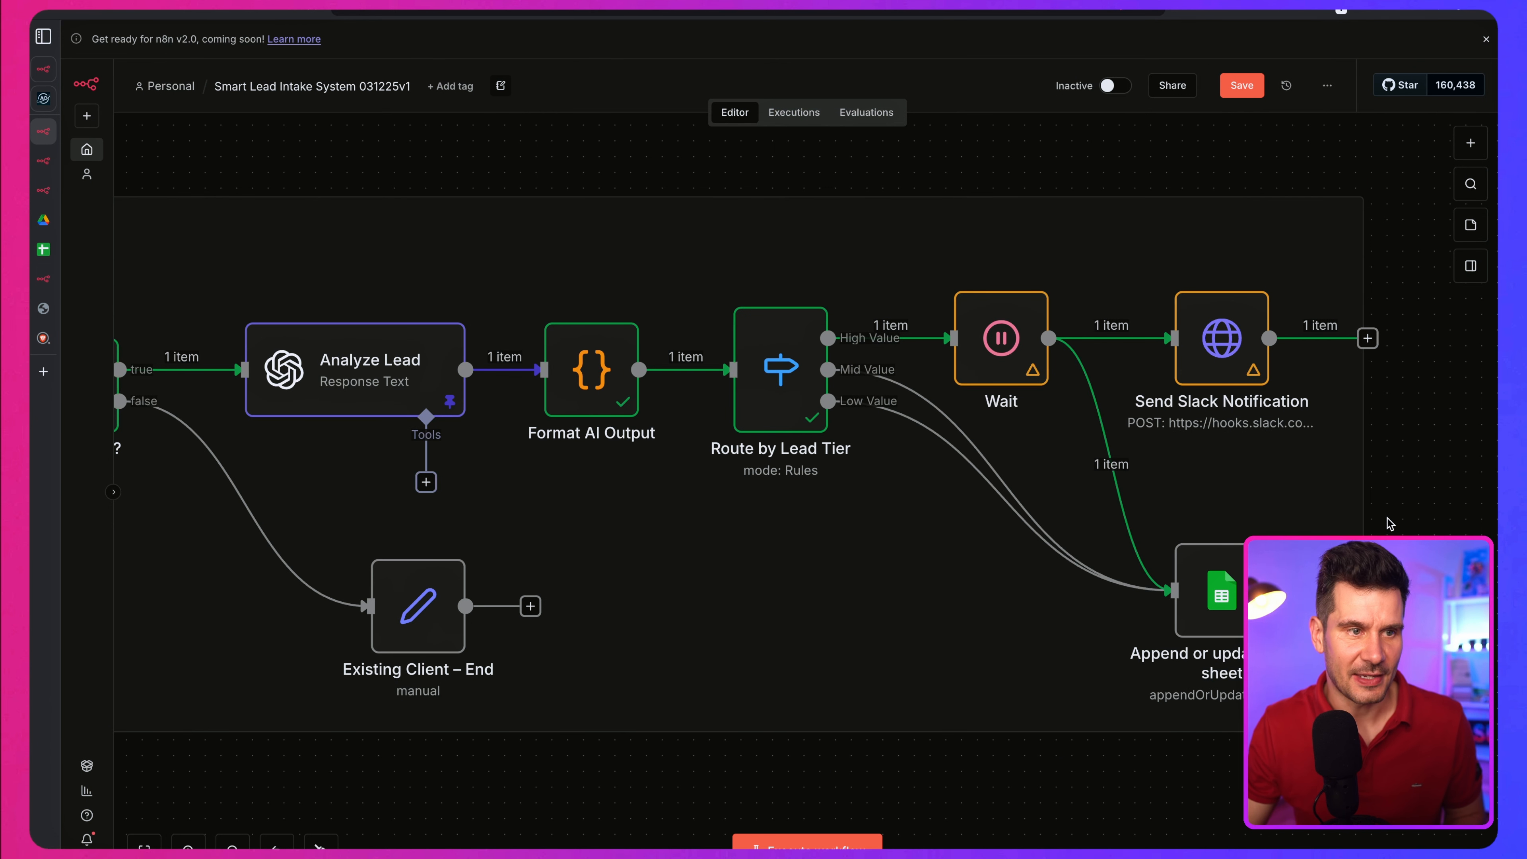
left_click(1465, 402)
left_click_drag(1094, 827, 1239, 735)
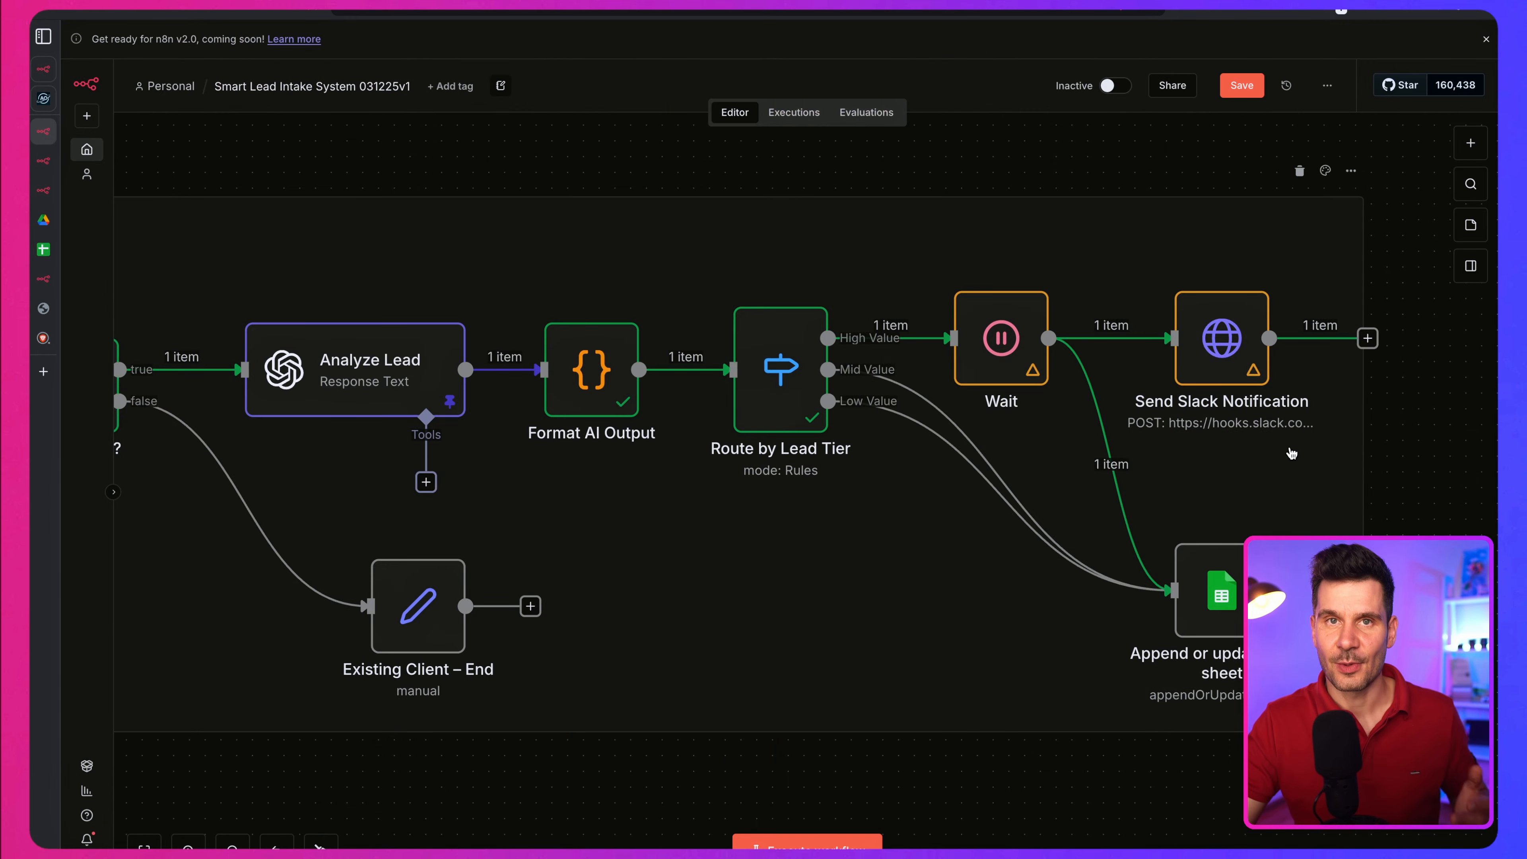
mouse_move(989, 341)
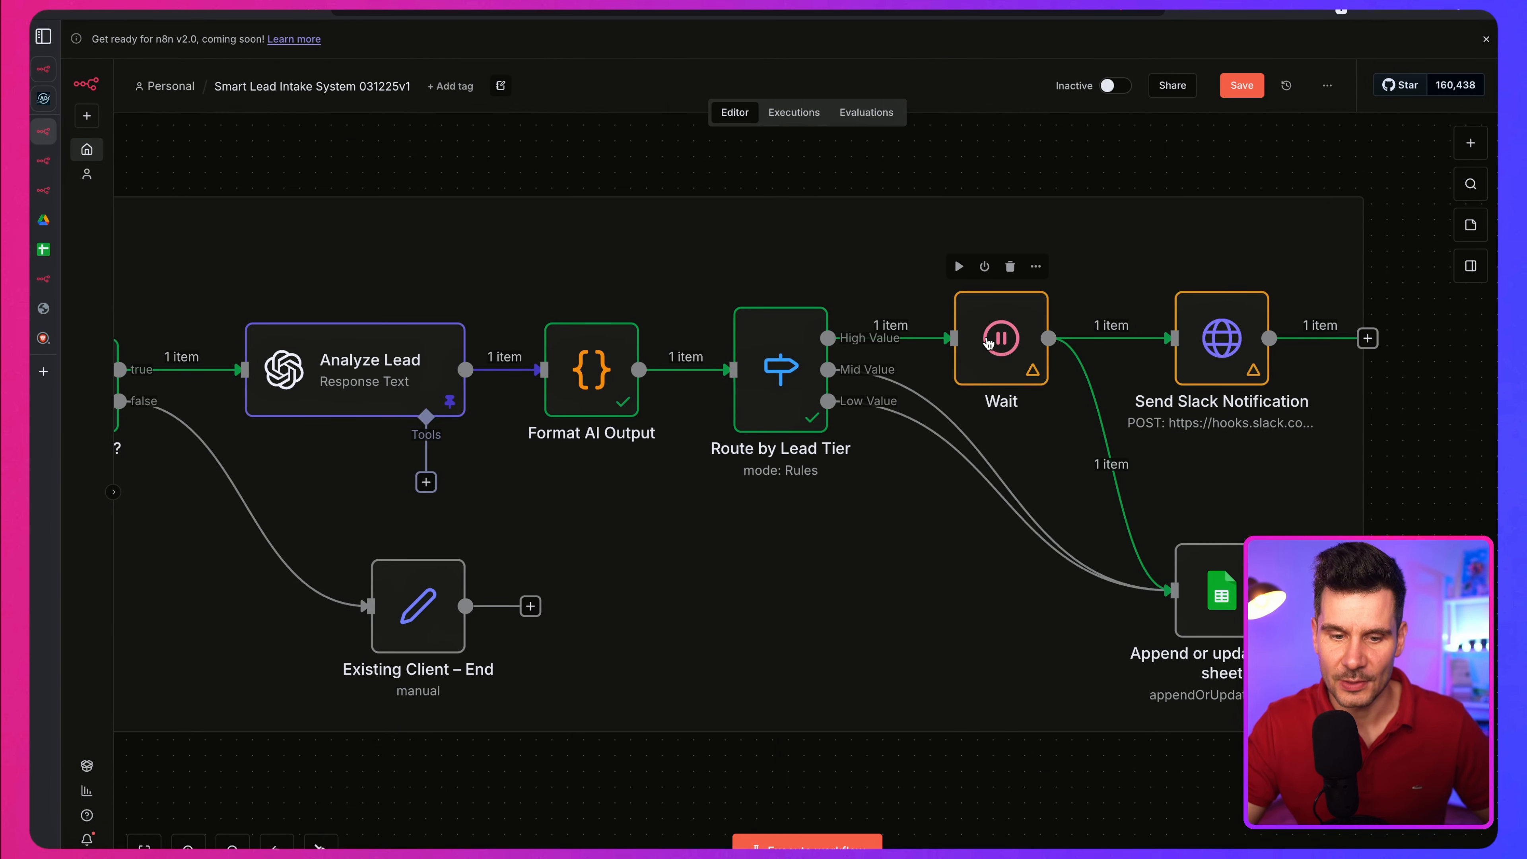